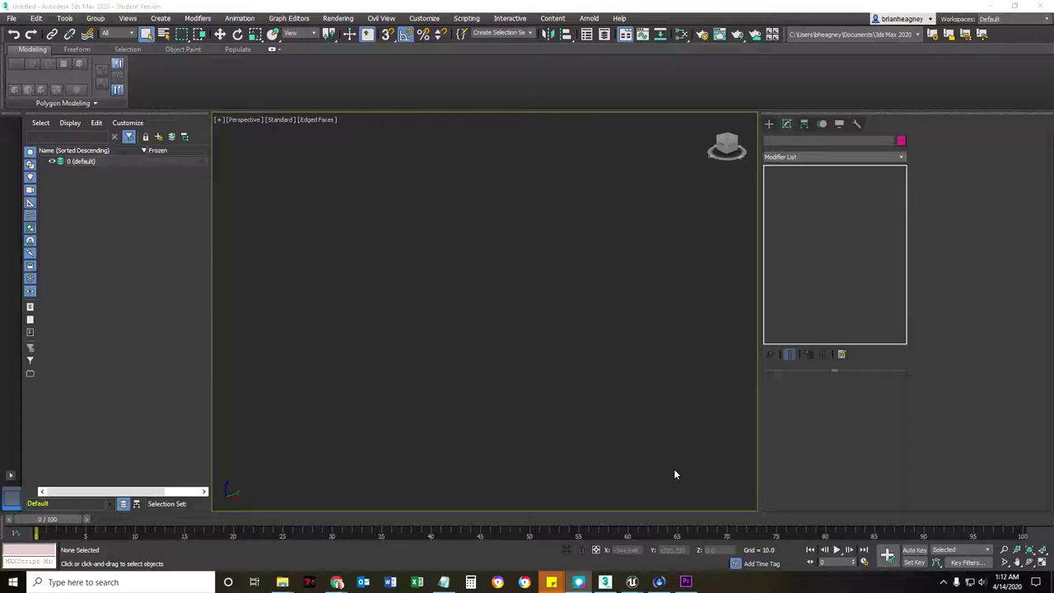
Step: Create a box about 34.4 long, 50.3 wide and 7.5 high at the centre of the perspective grid
drag(759, 426, 843, 424)
click(854, 124)
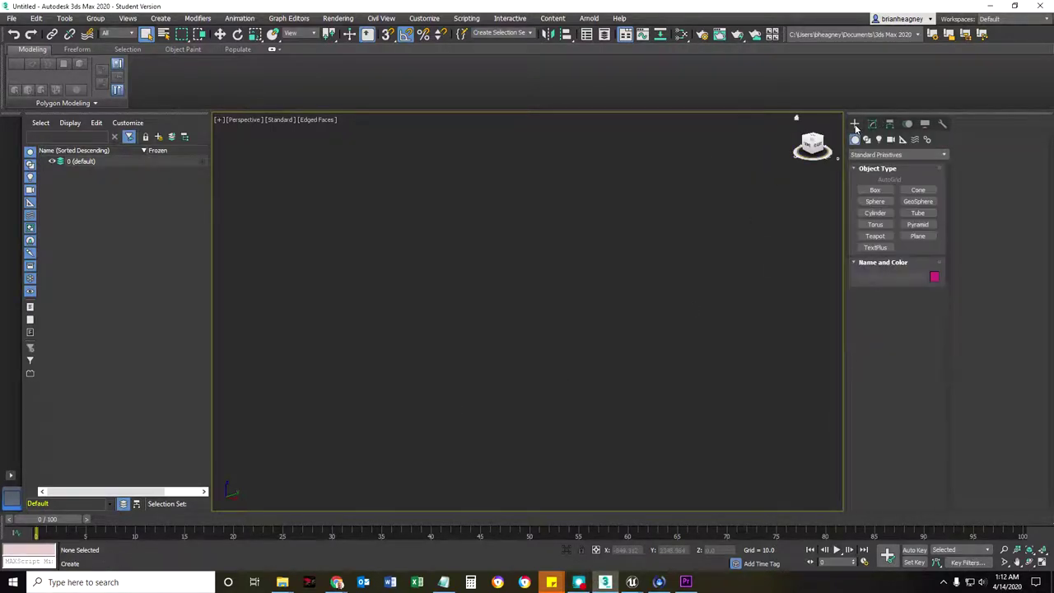
click(875, 190)
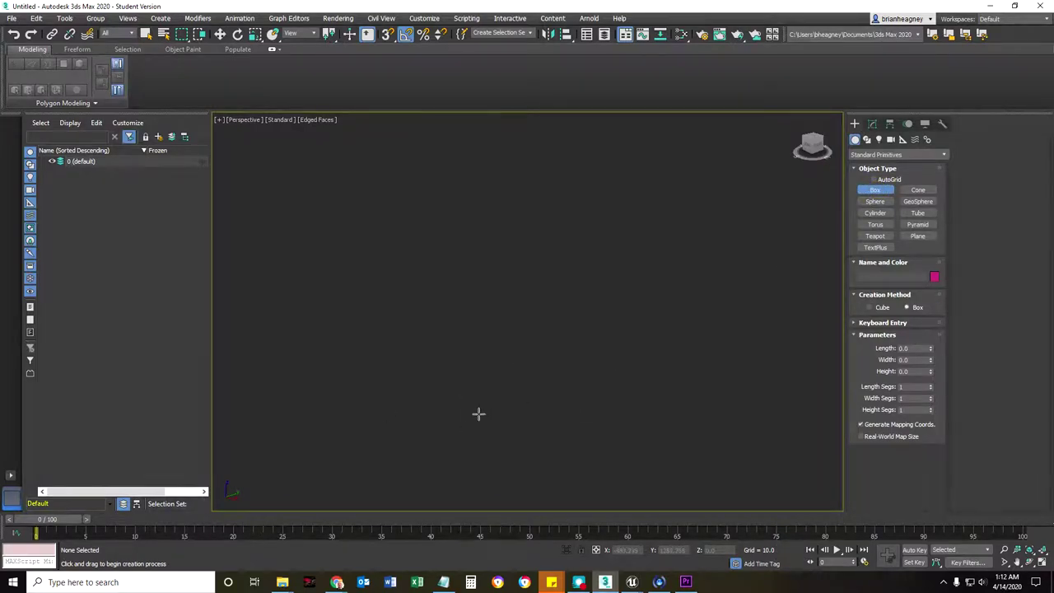
key(g)
drag(465, 305, 636, 288)
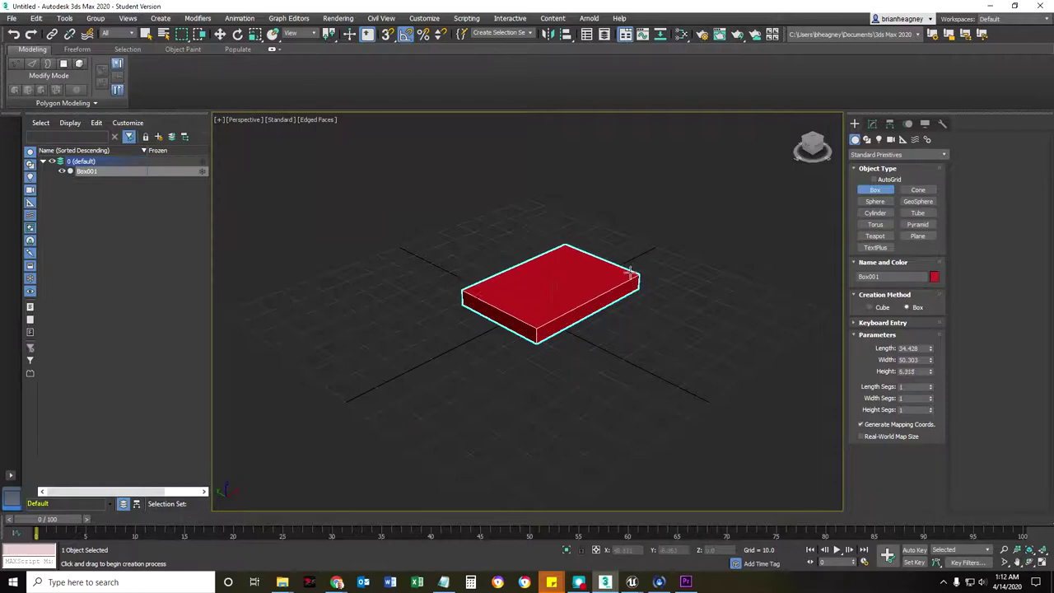
click(634, 266)
Step: Set the box's segments to 2 in length, 2 in width and 3 in height
middle_drag(591, 369, 618, 383)
scroll(584, 343, up, 4)
middle_drag(592, 244, 557, 424)
alt+middle_drag(628, 332, 617, 313)
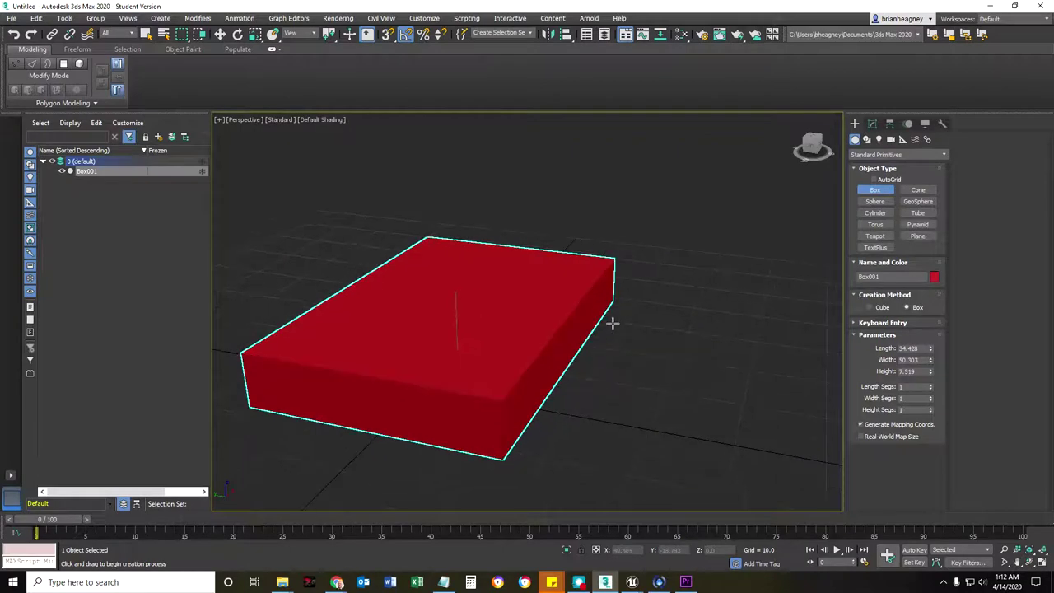
alt+middle_drag(580, 356, 554, 352)
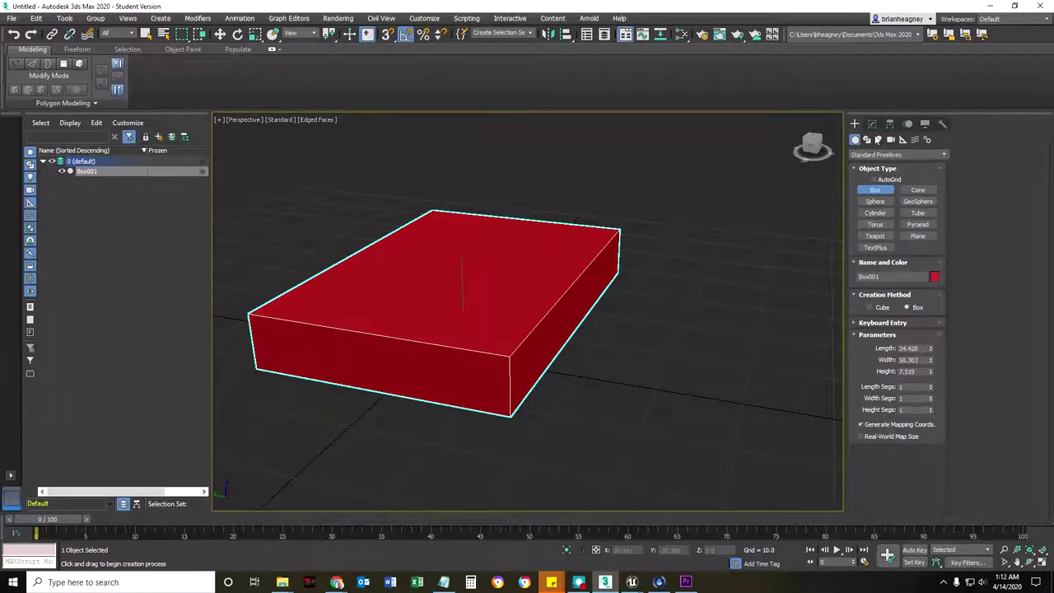
click(873, 124)
click(944, 157)
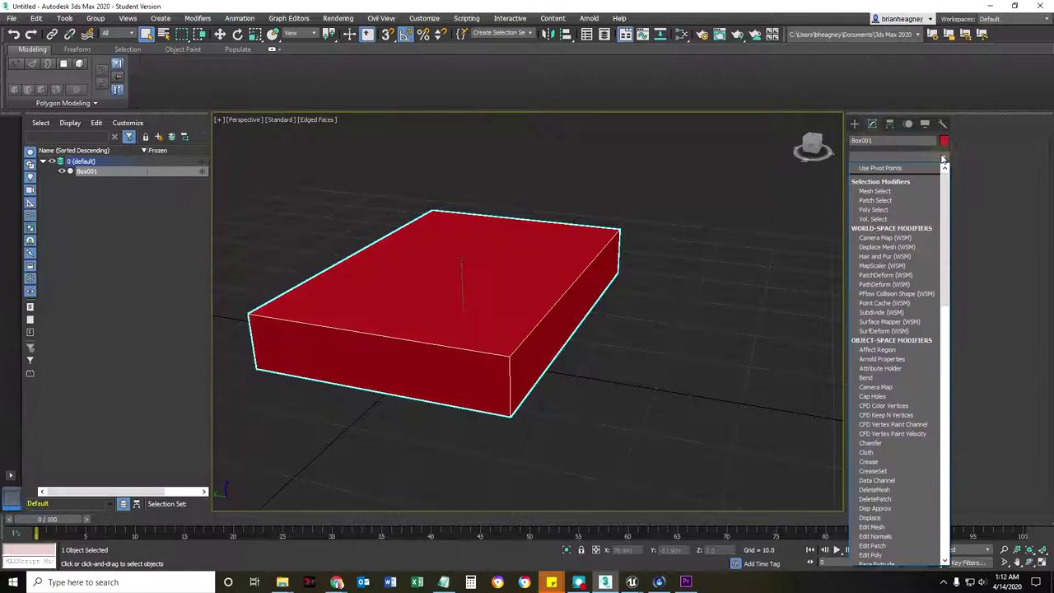
click(976, 164)
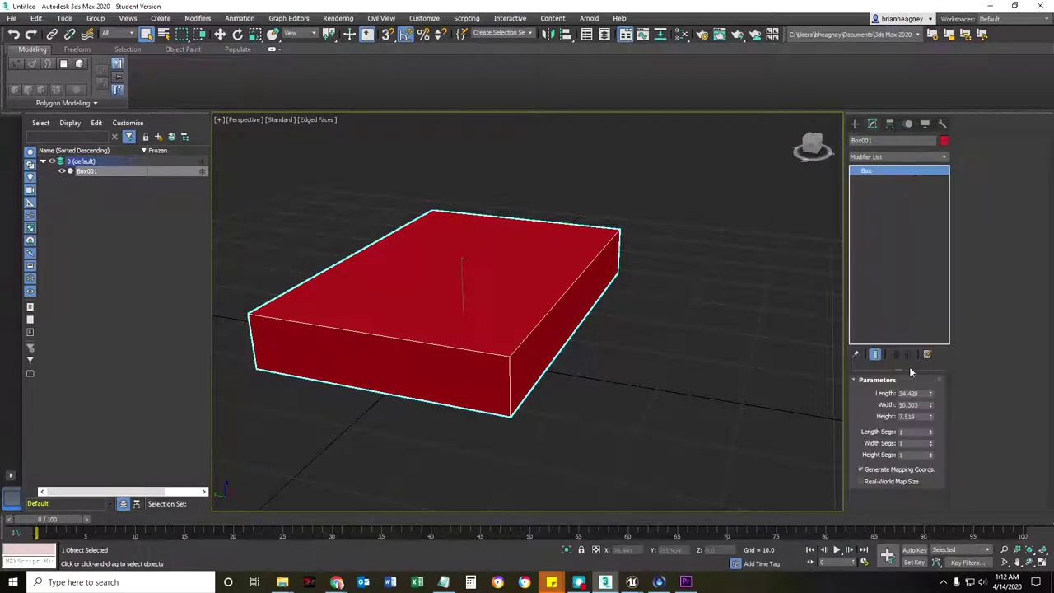
middle_drag(462, 330, 499, 324)
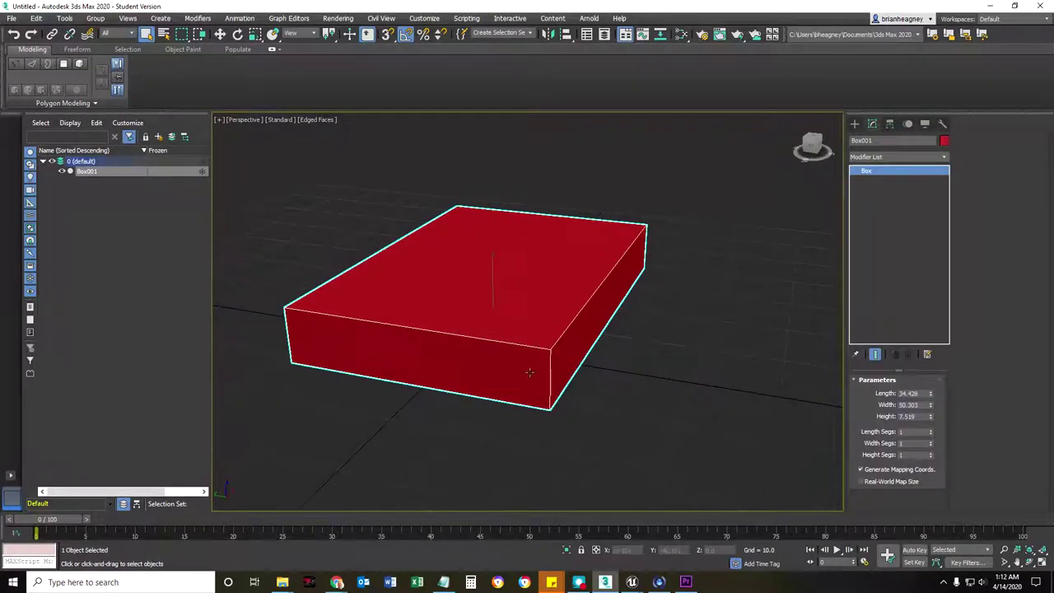
click(931, 432)
click(931, 442)
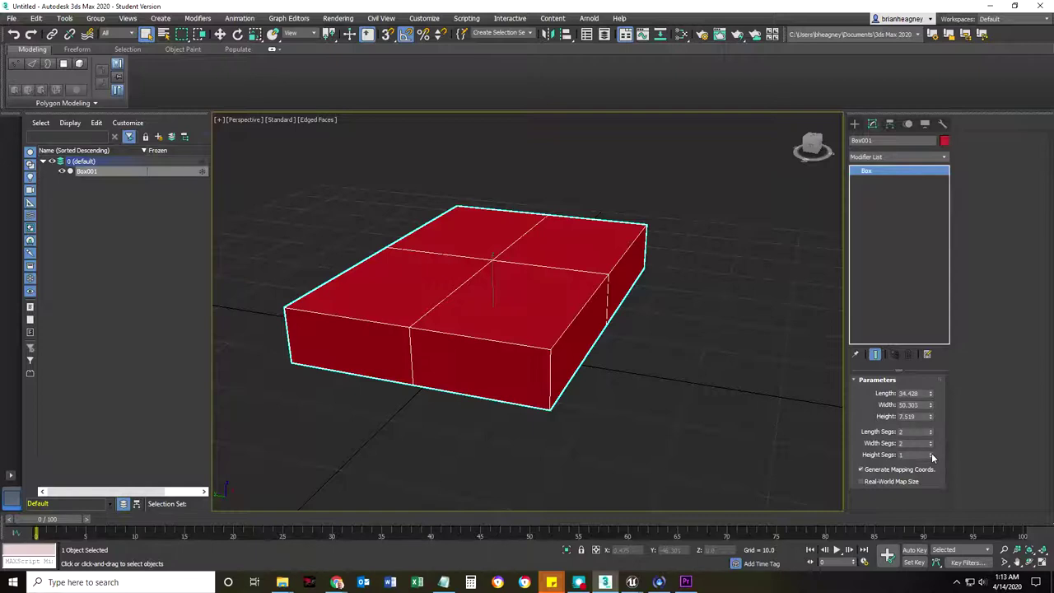
click(931, 453)
click(932, 453)
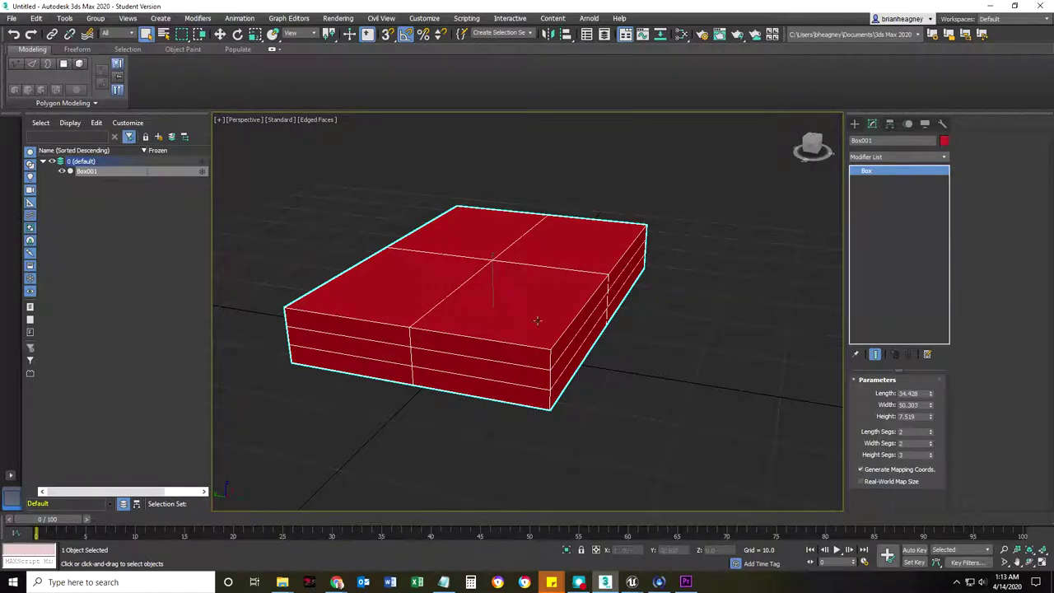
Step: Add an Edit Poly modifier to the box
click(944, 157)
scroll(875, 453, down, 2)
scroll(874, 450, down, 5)
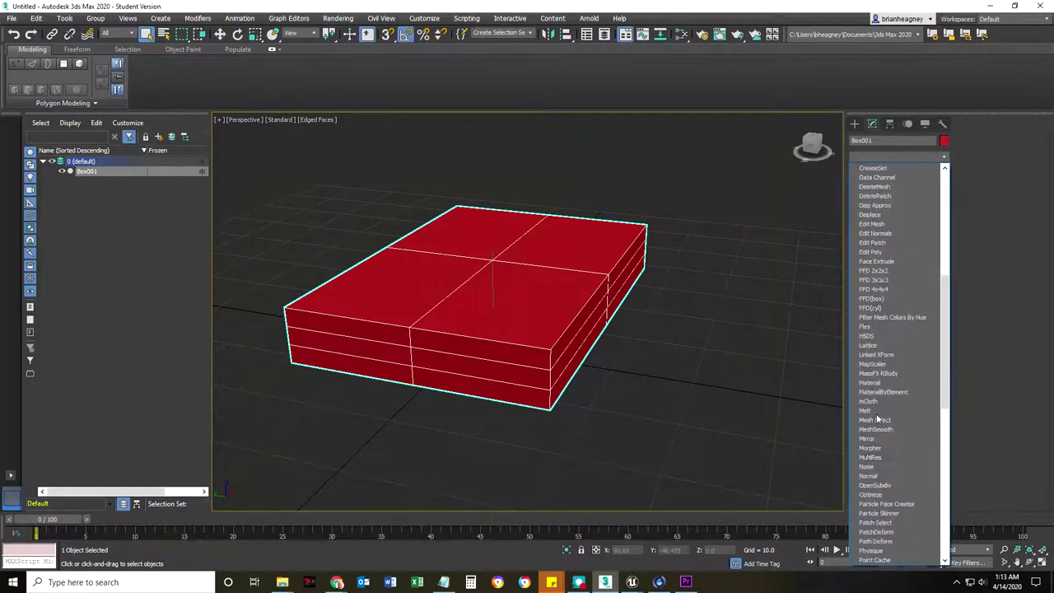
click(877, 254)
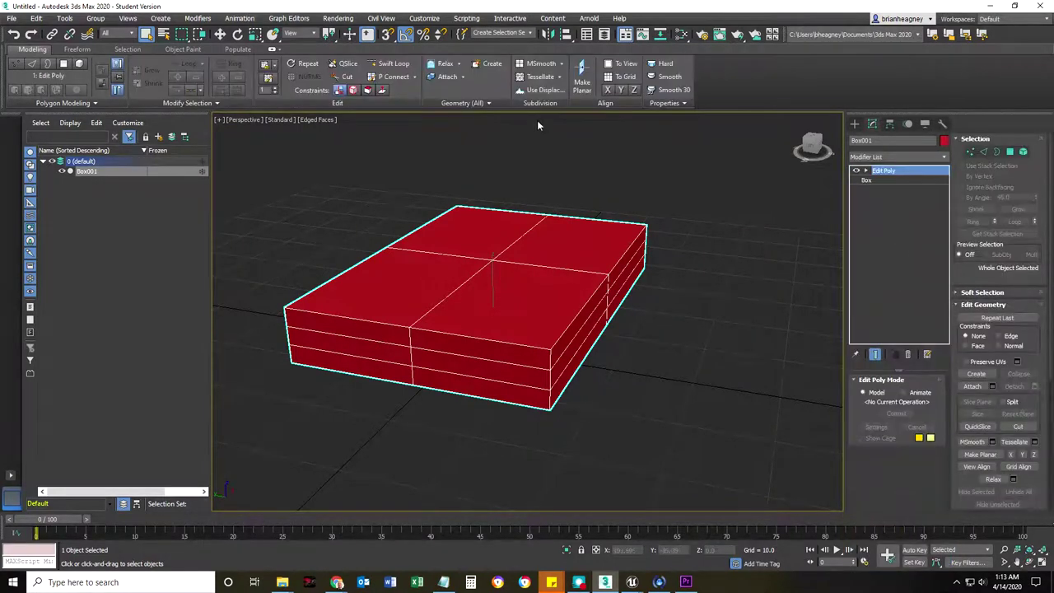
Step: Move the edge loop dividing the box's length toward its positive Y side, to about Y 15.9
click(985, 152)
double_click(449, 293)
key(w)
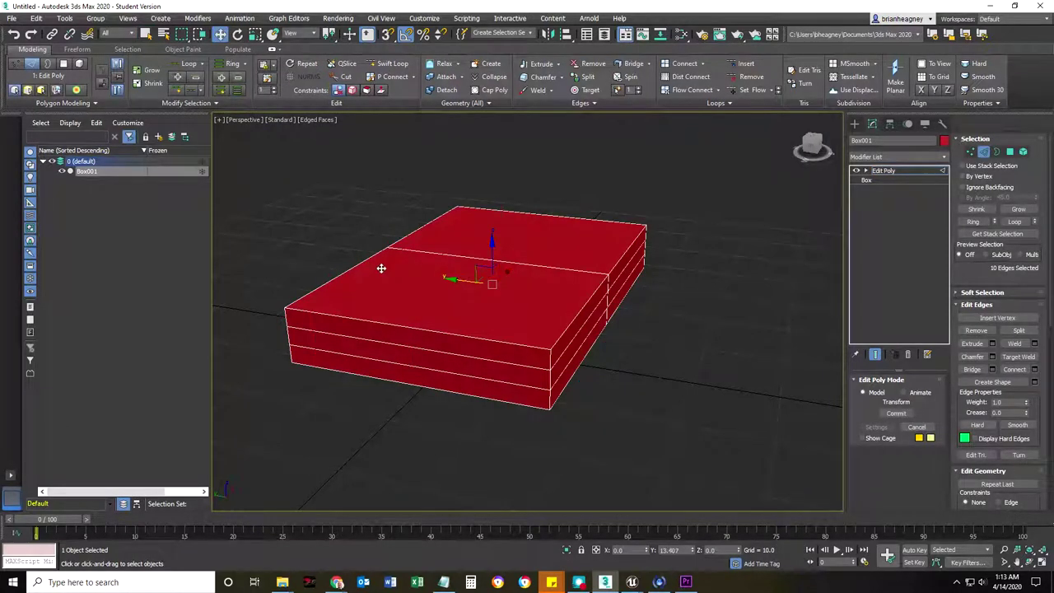
drag(375, 269, 377, 270)
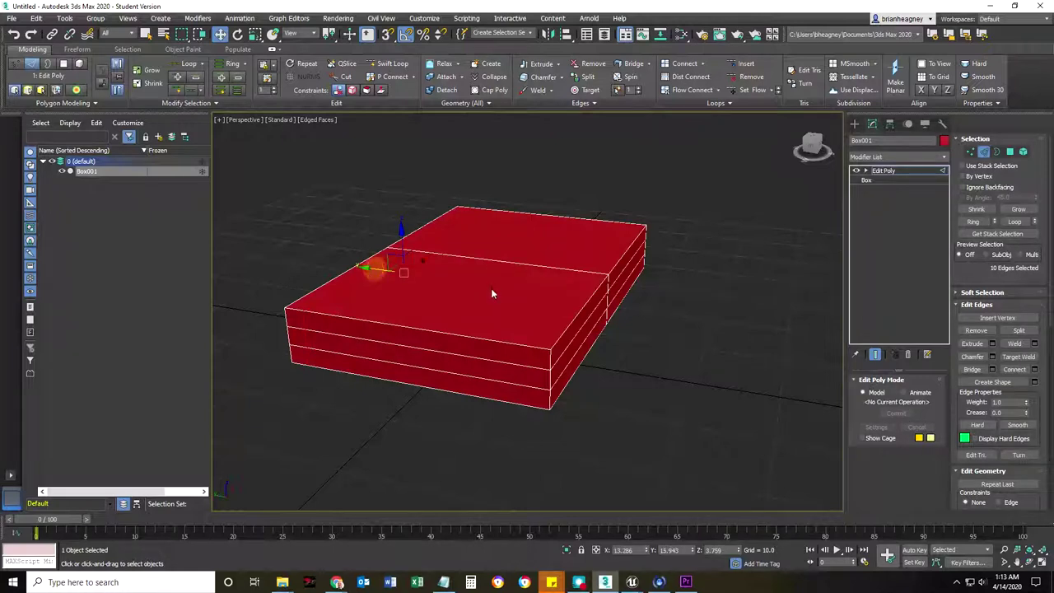
Step: Move the upper horizontal edge loop close to the box's top face and the lower one close to its bottom face
double_click(482, 357)
drag(469, 244, 470, 239)
double_click(470, 378)
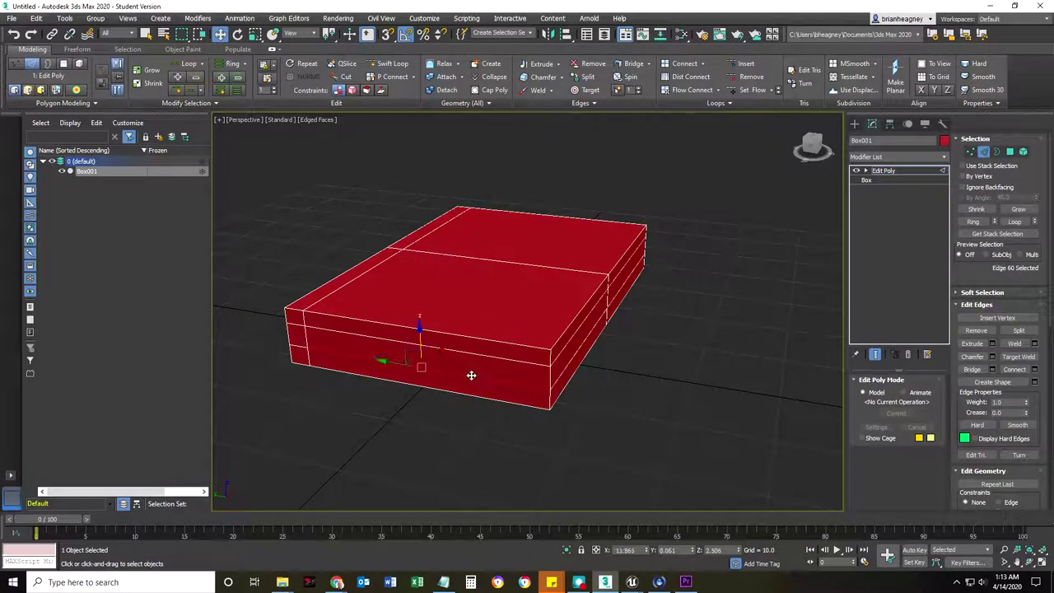
drag(468, 259, 469, 237)
double_click(470, 354)
Step: Move the edge loop near the positive Y side closer to the box's outer edge, to about Y 17.8, and leave edge editing
scroll(333, 300, up, 5)
middle_drag(323, 317, 422, 290)
scroll(419, 294, down, 3)
double_click(388, 332)
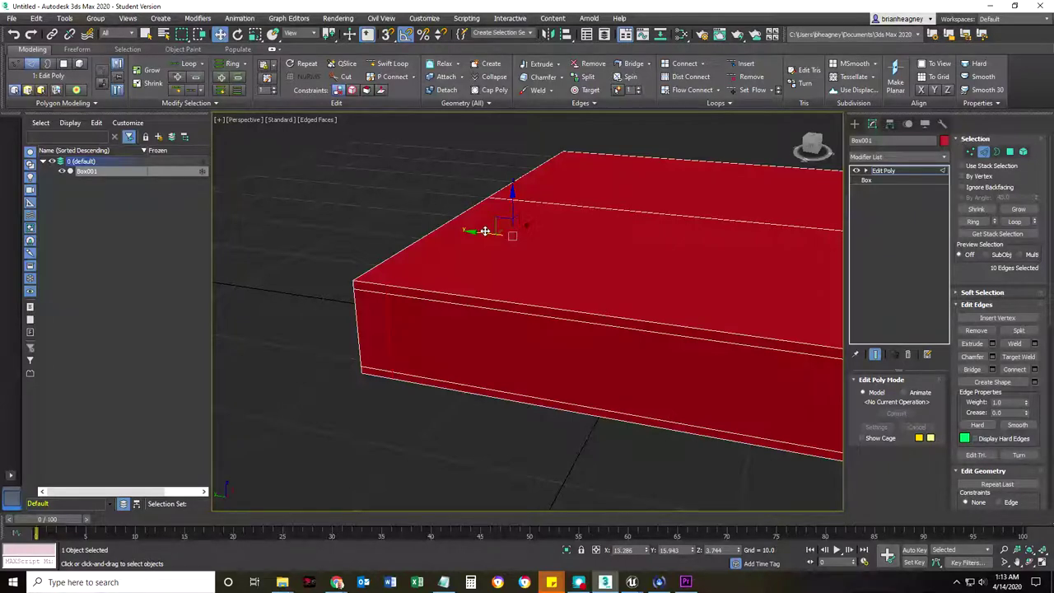
drag(483, 233, 465, 243)
scroll(437, 286, up, 5)
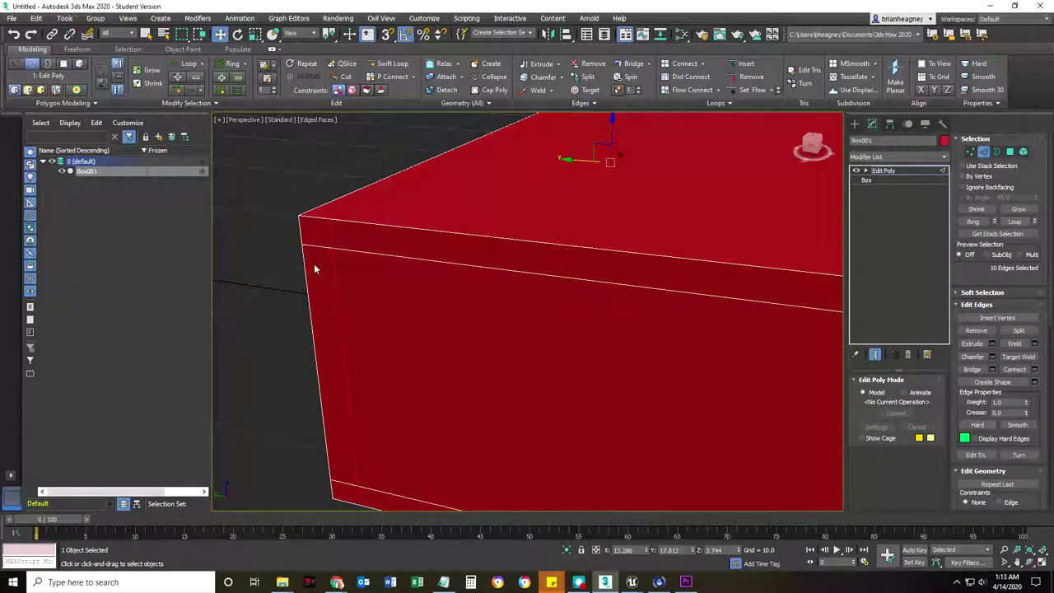
scroll(369, 267, down, 1)
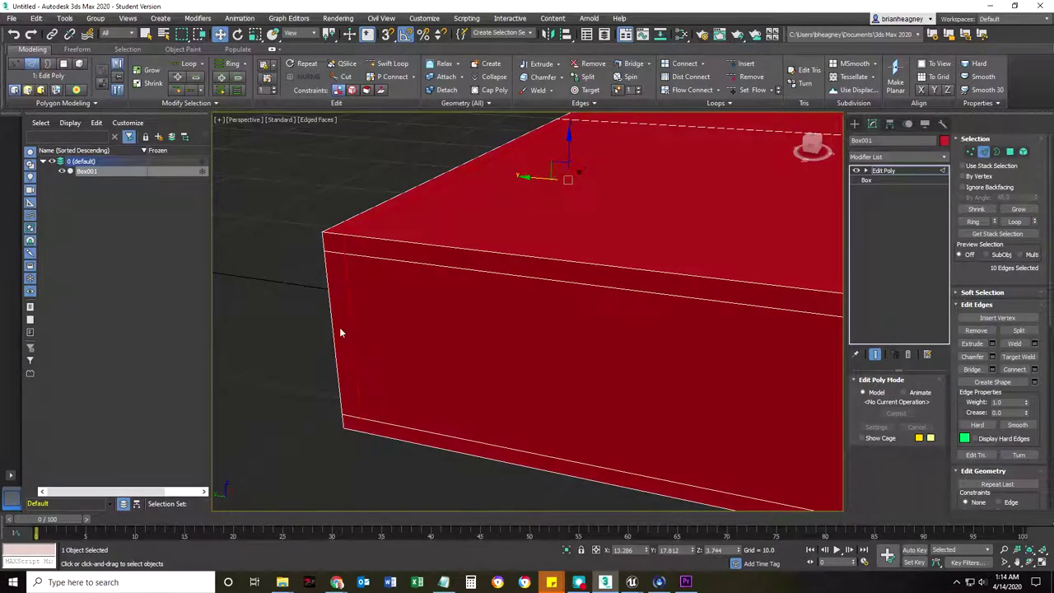
scroll(331, 307, down, 5)
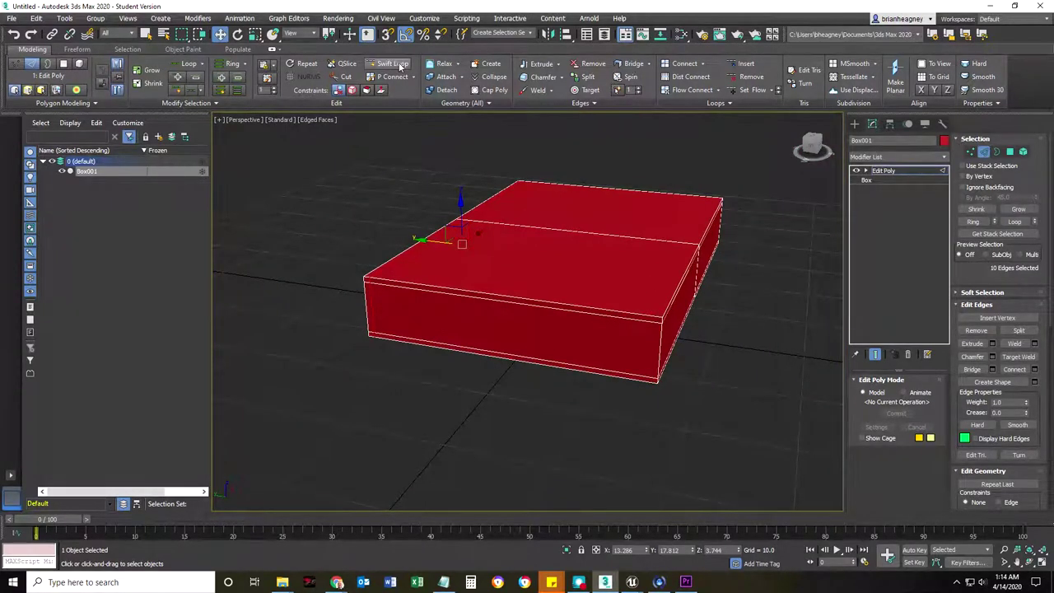
click(986, 155)
Step: Add a second Edit Poly modifier, remove the edge loop dividing the box's width, and clear the edge selection
middle_drag(679, 371, 628, 333)
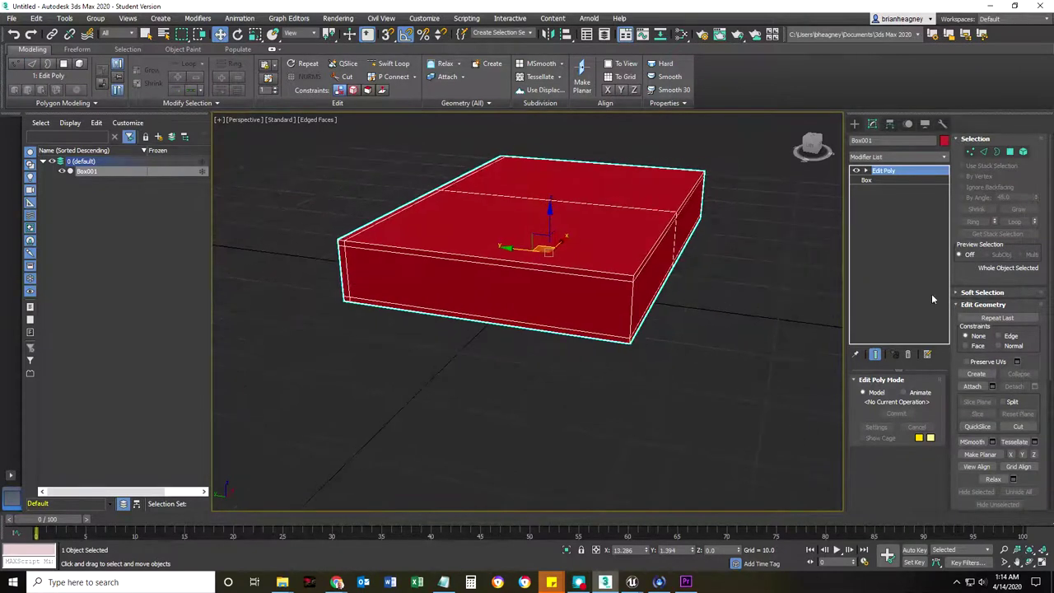
click(944, 156)
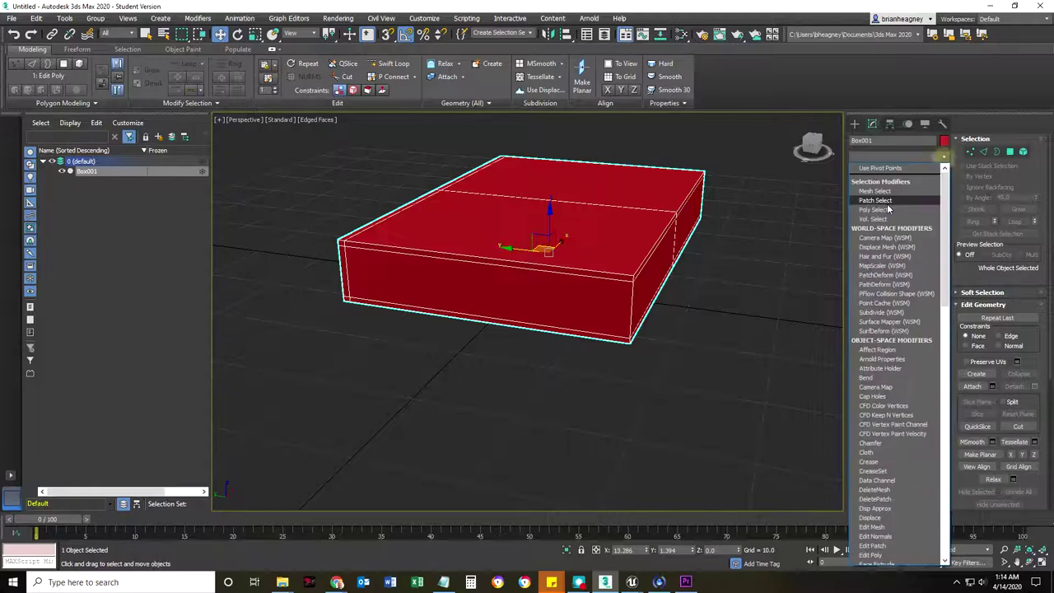
key(e)
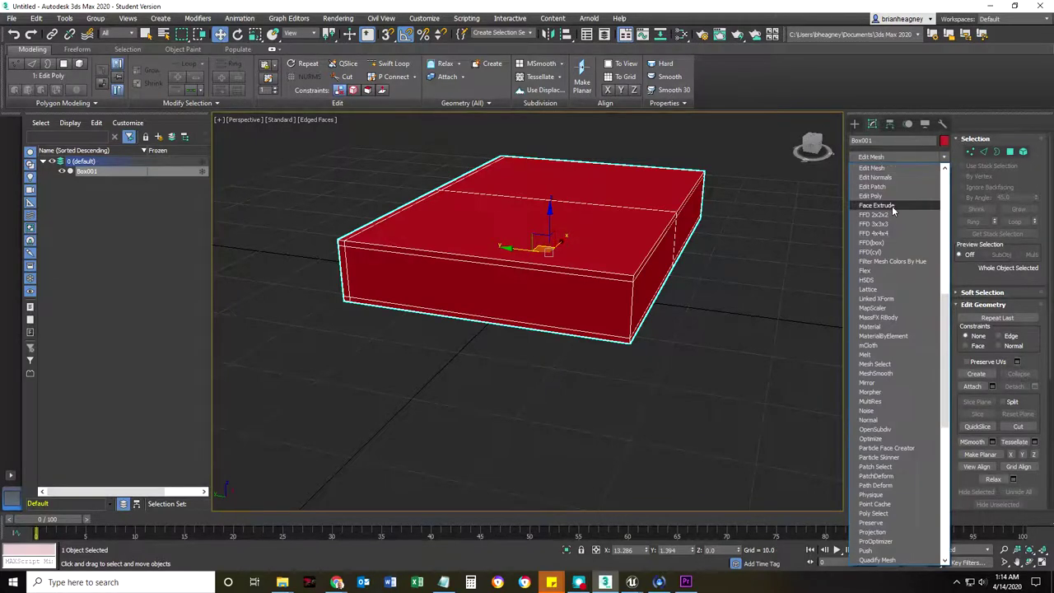
click(894, 198)
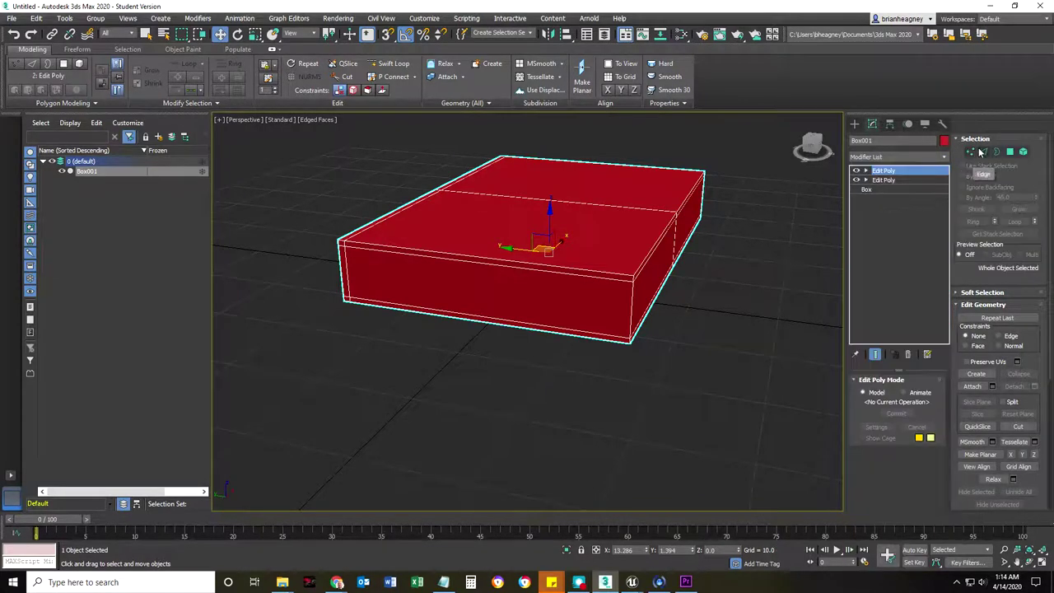
click(984, 152)
key(BackSpace)
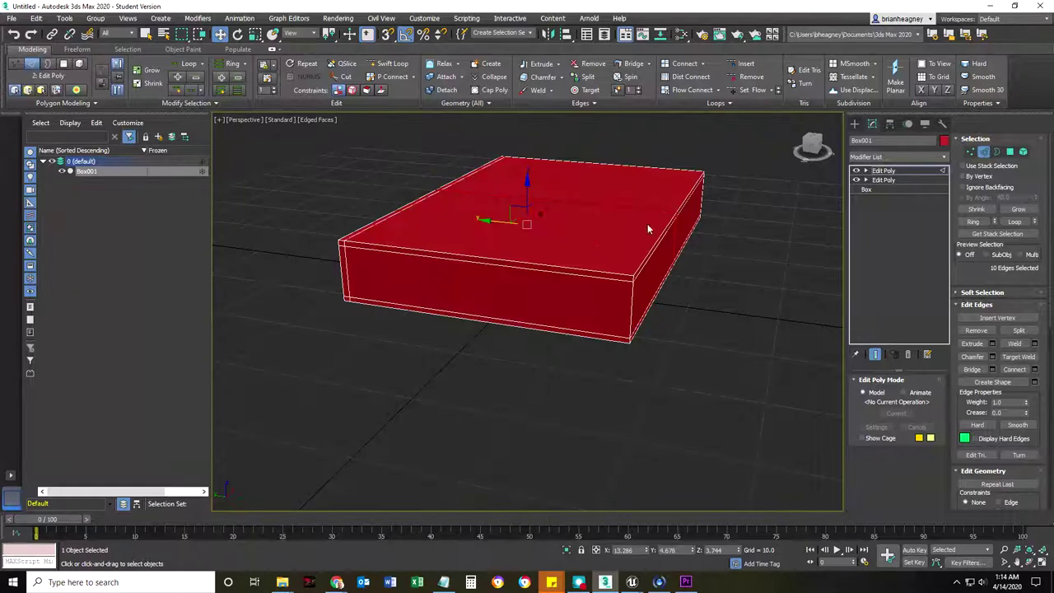
key(ctrl+d)
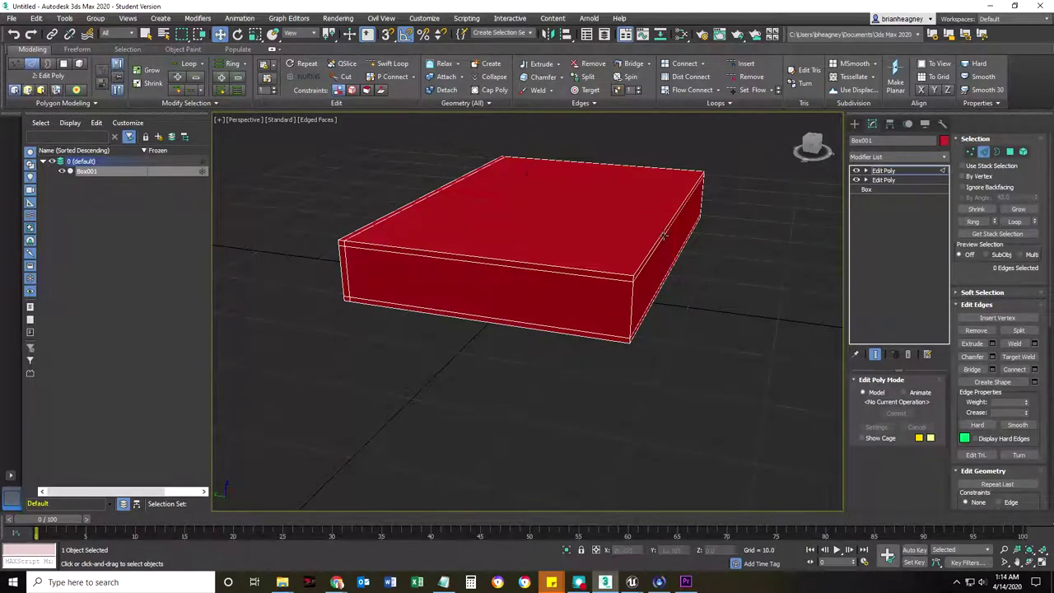
middle_drag(607, 287, 524, 270)
key(F3)
key(F3)
key(F4)
key(F3)
key(F3)
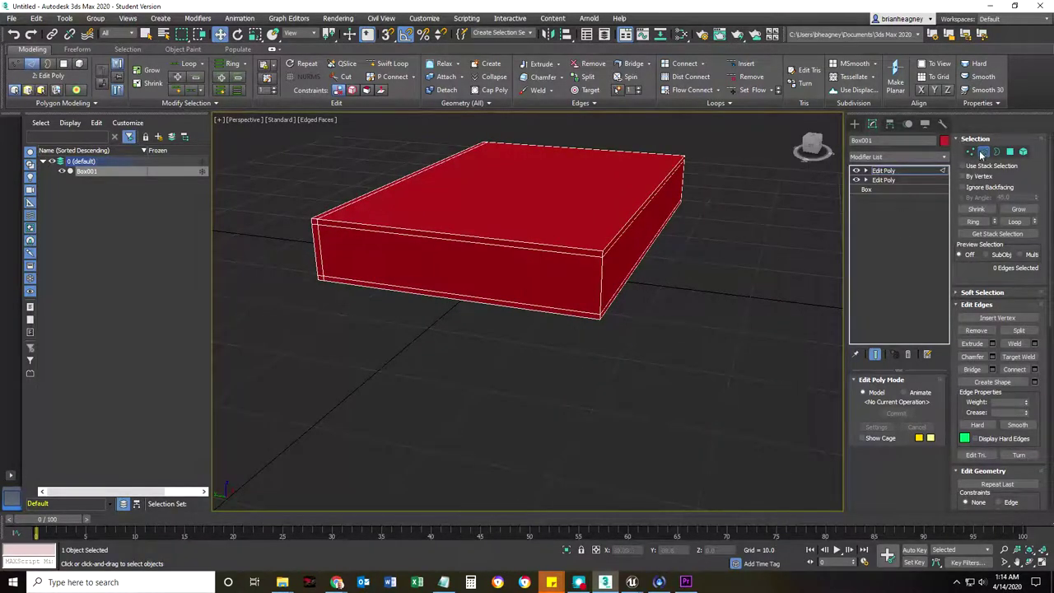
Step: Use Swift Loop to add three horizontal edge loops around the box's sides: near the top, near the bottom and at mid-height
click(928, 171)
click(314, 231)
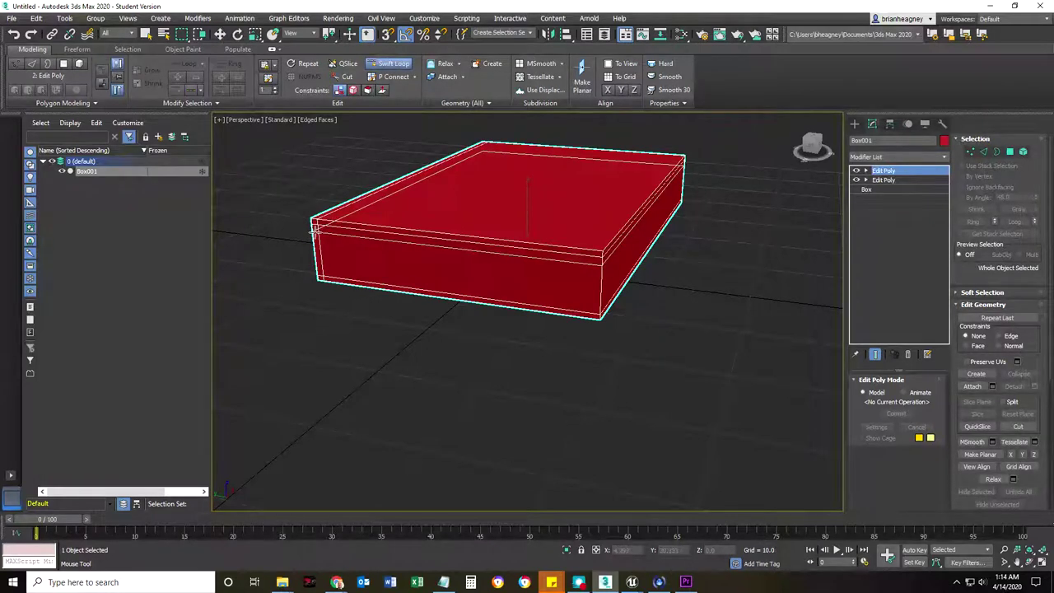
click(317, 266)
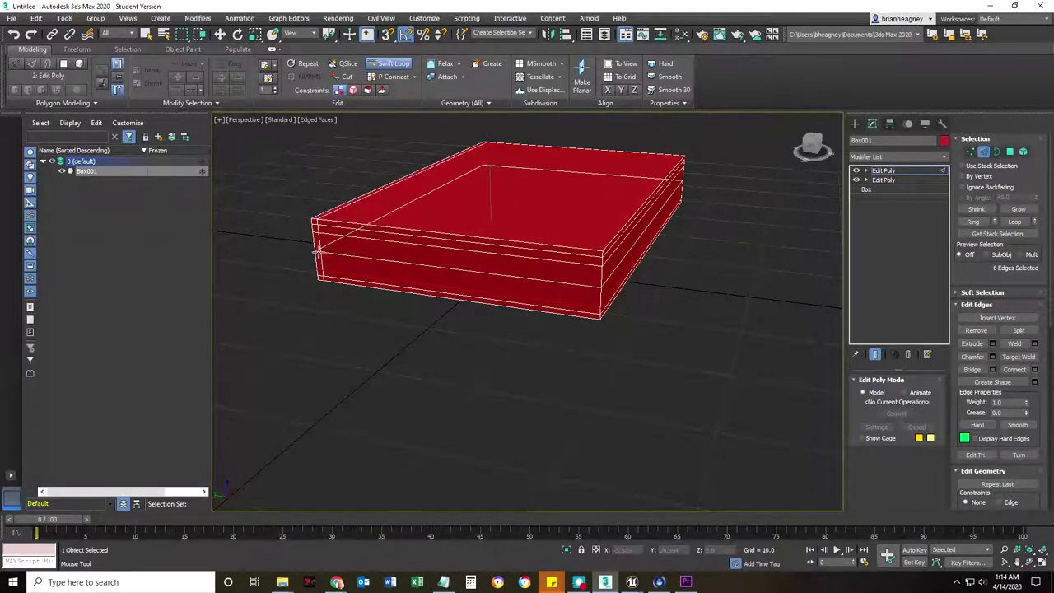
right_click(317, 251)
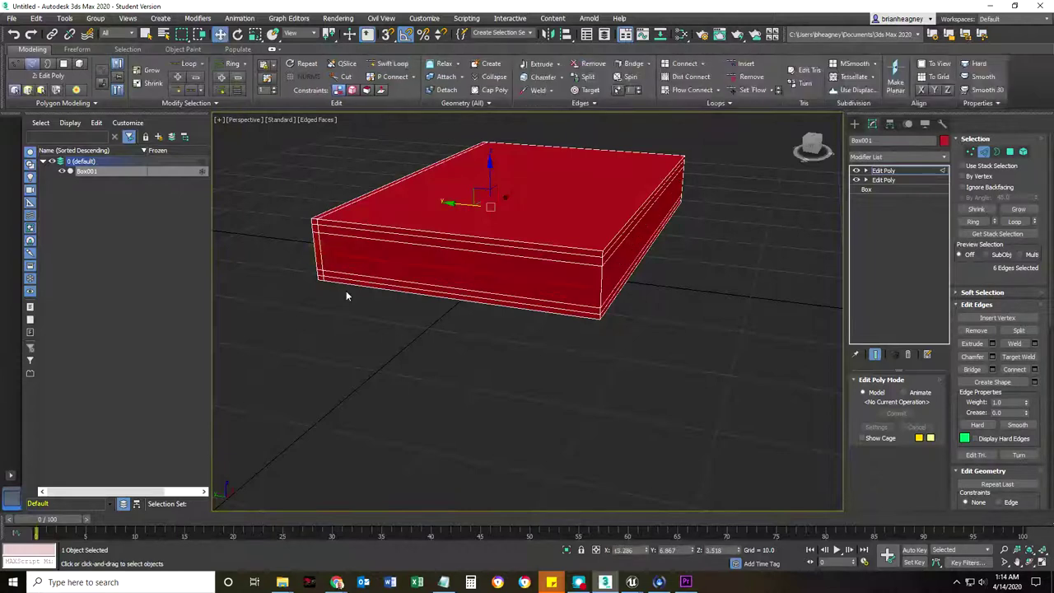
Step: Switch to the Left view framed on the box and begin editing its vertices
middle_drag(346, 291, 415, 275)
scroll(392, 237, up, 3)
middle_drag(508, 225, 469, 264)
scroll(469, 265, down, 3)
alt+middle_drag(558, 257, 439, 261)
key(l)
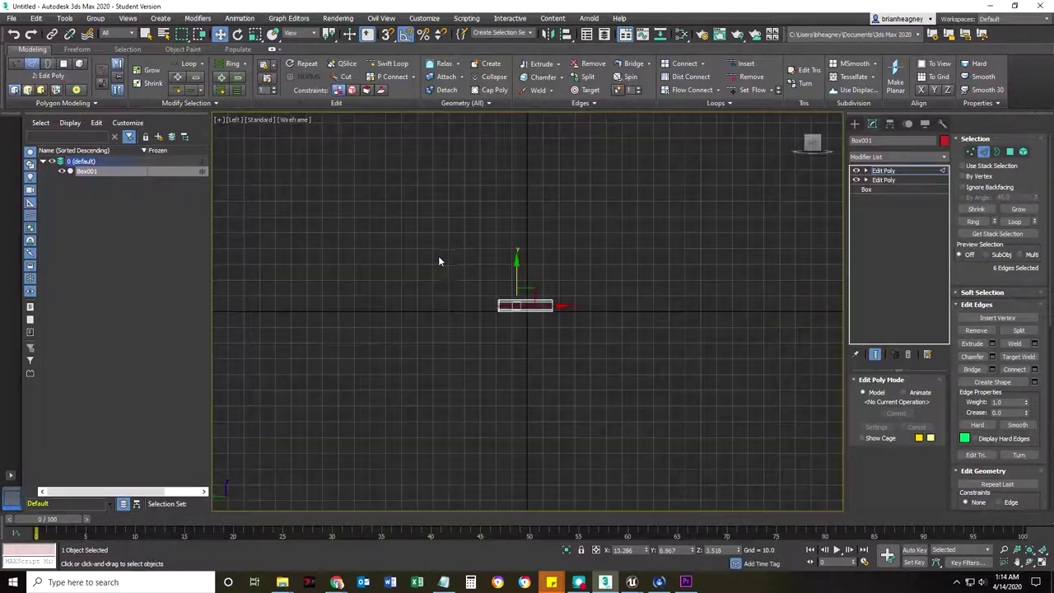
key(z)
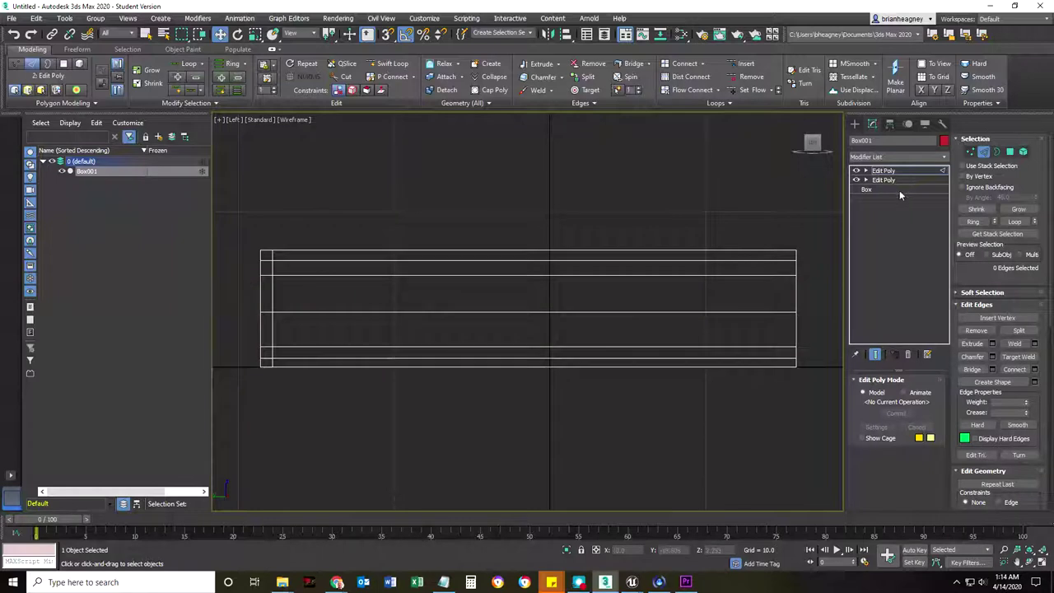
key(1)
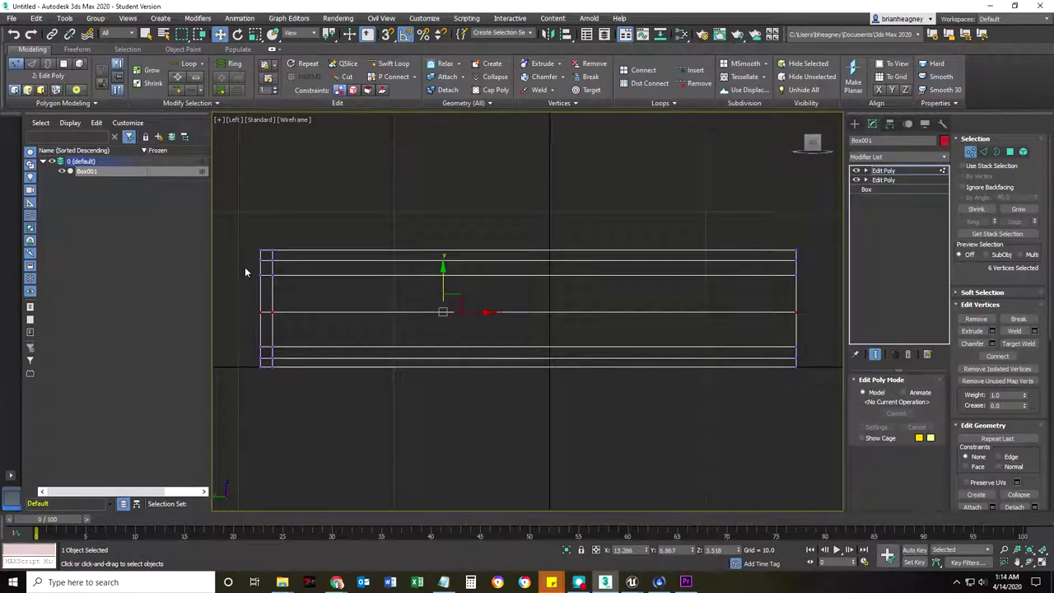
Step: Try to bow the box's positive Y end outward by moving its inner vertex rows along the box's length
drag(254, 258, 296, 276)
drag(236, 309, 297, 311)
drag(247, 341, 292, 346)
Step: Undo the vertex moves at the box's positive Y end
key(ctrl+z)
key(ctrl+y)
key(ctrl+z)
key(ctrl+z)
key(ctrl+z)
key(ctrl+z)
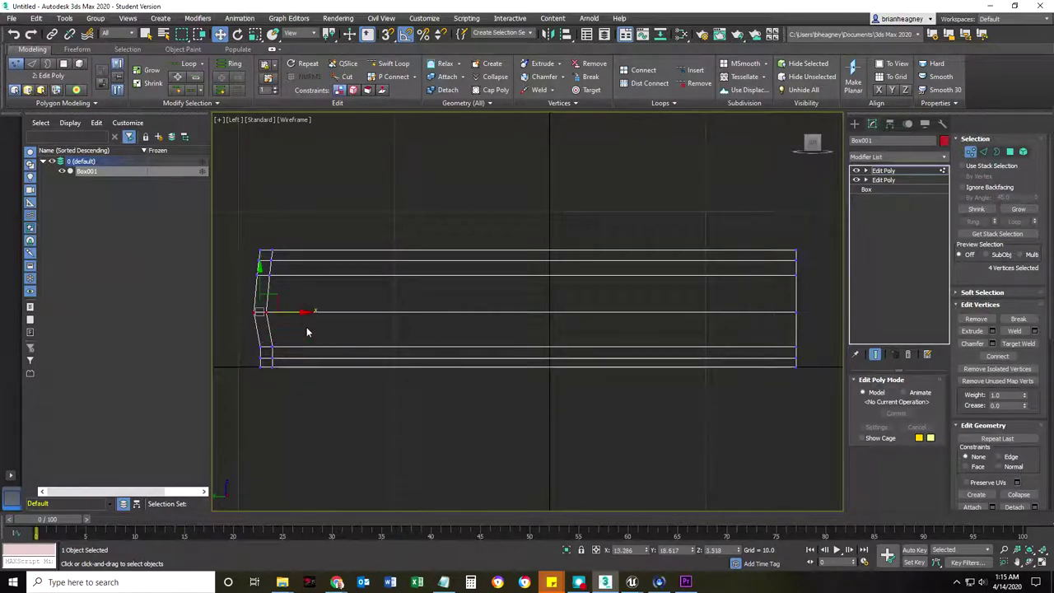
key(ctrl+z)
key(ctrl+z)
key(ctrl+z)
key(ctrl+z)
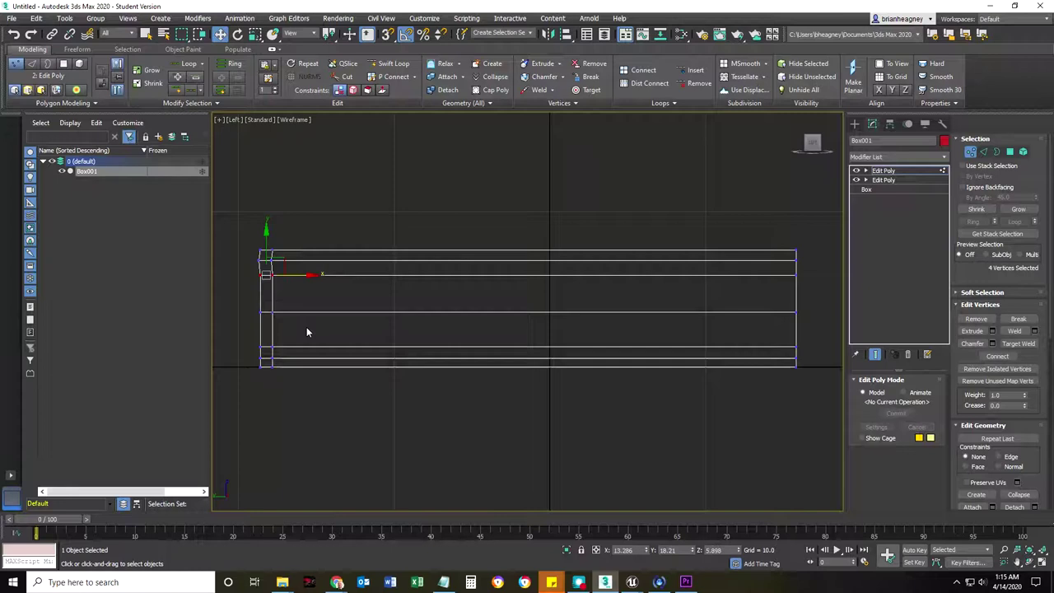
Step: Bow the box's positive Y end outward by moving its inner vertex rows along the length, with the mid-height row about 0.09 farther
click(244, 261)
drag(245, 246, 294, 271)
drag(242, 353, 292, 362)
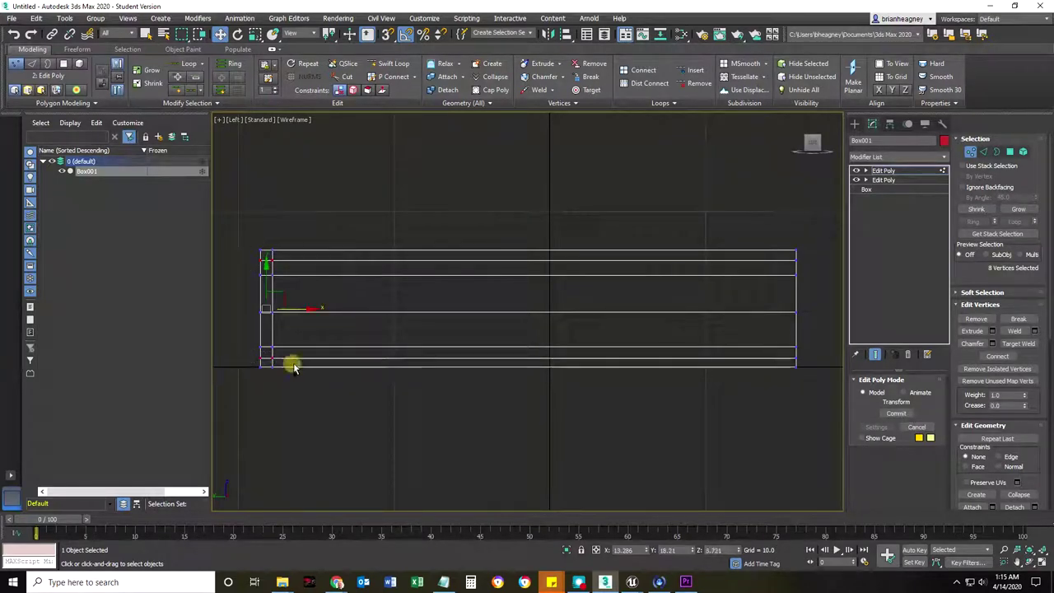
drag(303, 308, 300, 308)
mouse_move(245, 270)
ctrl+mouse_down()
mouse_move(301, 299)
mouse_move(299, 351)
ctrl+mouse_up()
drag(304, 310, 301, 313)
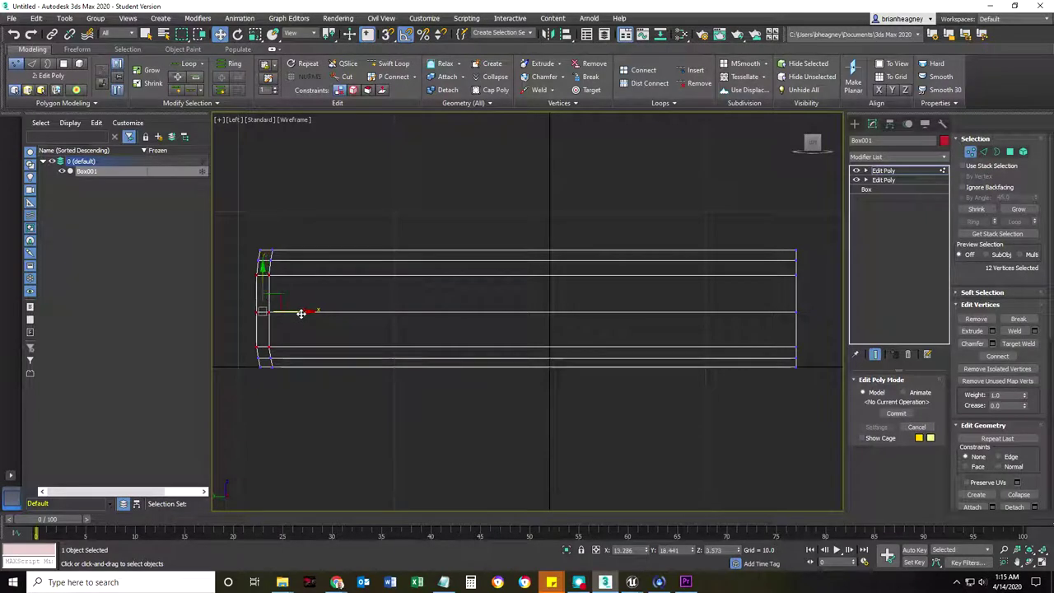
drag(244, 298, 290, 323)
click(295, 314)
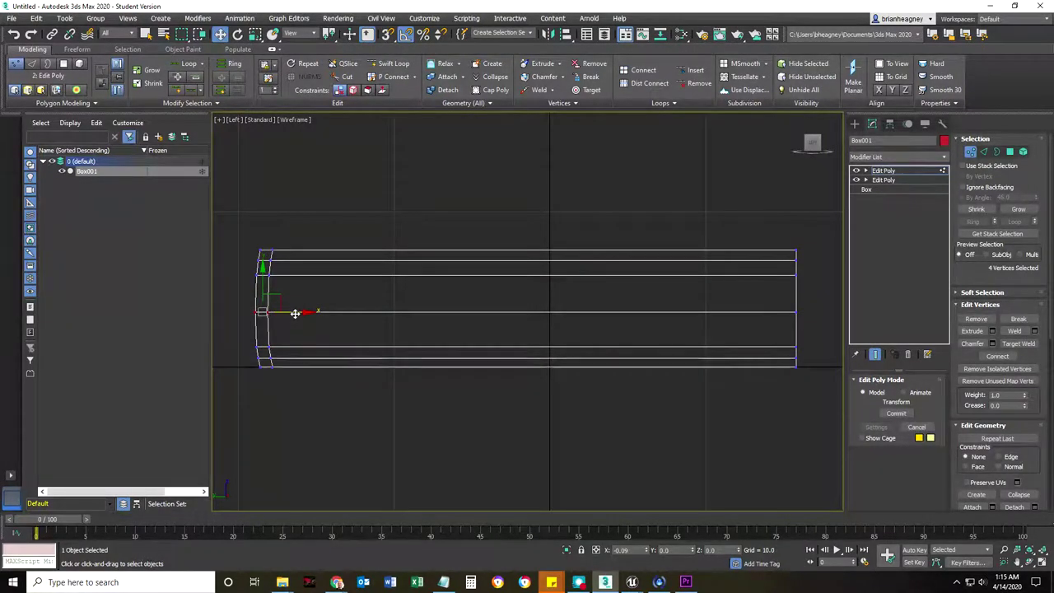
Step: Display the box shaded with edged faces, examine the bowed end in 3D and deselect its vertices
alt+middle_drag(346, 317, 365, 346)
scroll(365, 346, down, 1)
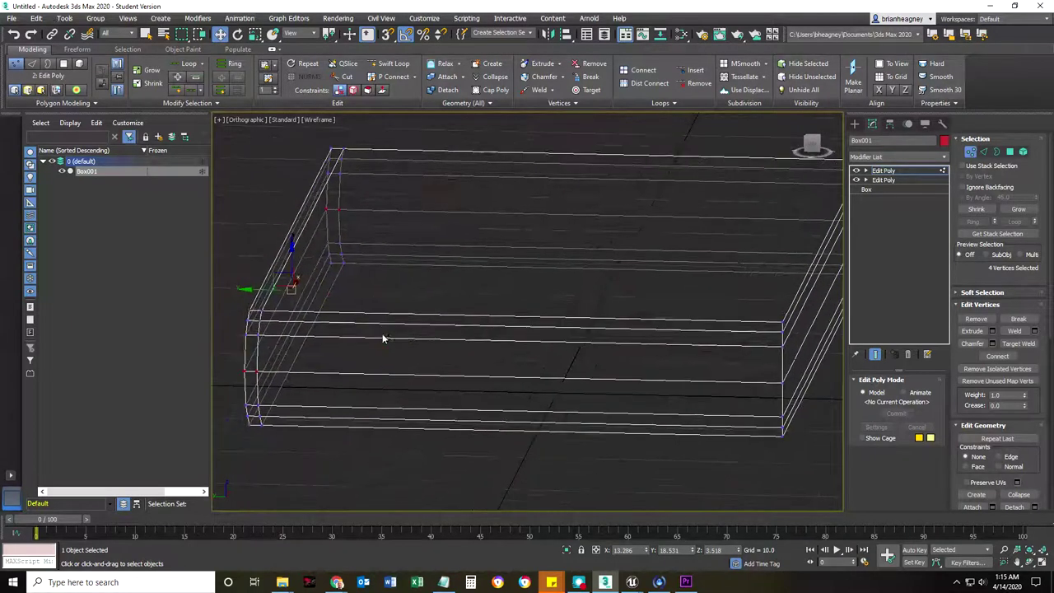
key(F3)
key(F4)
scroll(382, 334, down, 4)
scroll(382, 355, up, 5)
middle_drag(320, 341, 403, 339)
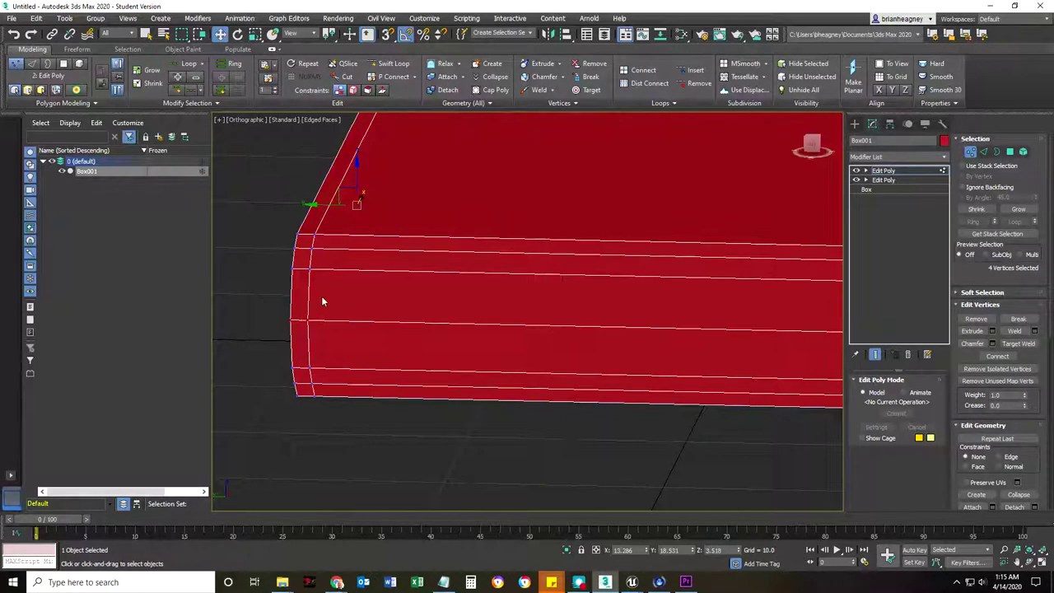
scroll(318, 303, down, 2)
click(374, 288)
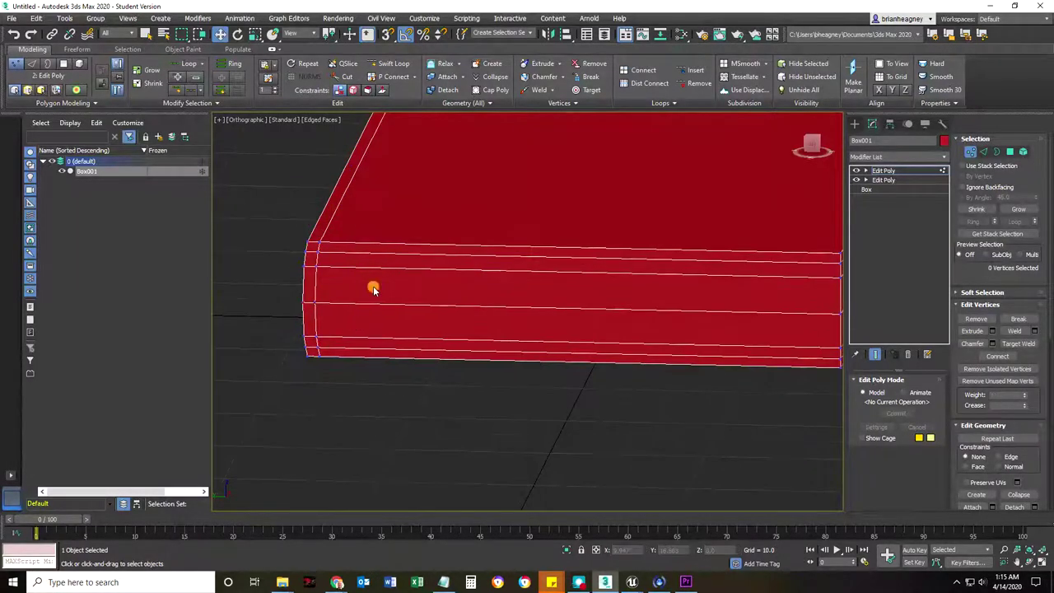
Step: Leave vertex editing and use Swift Loop to add two edge loops side by side just inboard of the bowed end's existing loop
click(972, 152)
mouse_move(385, 316)
middle_down()
mouse_move(362, 335)
mouse_move(371, 313)
middle_up()
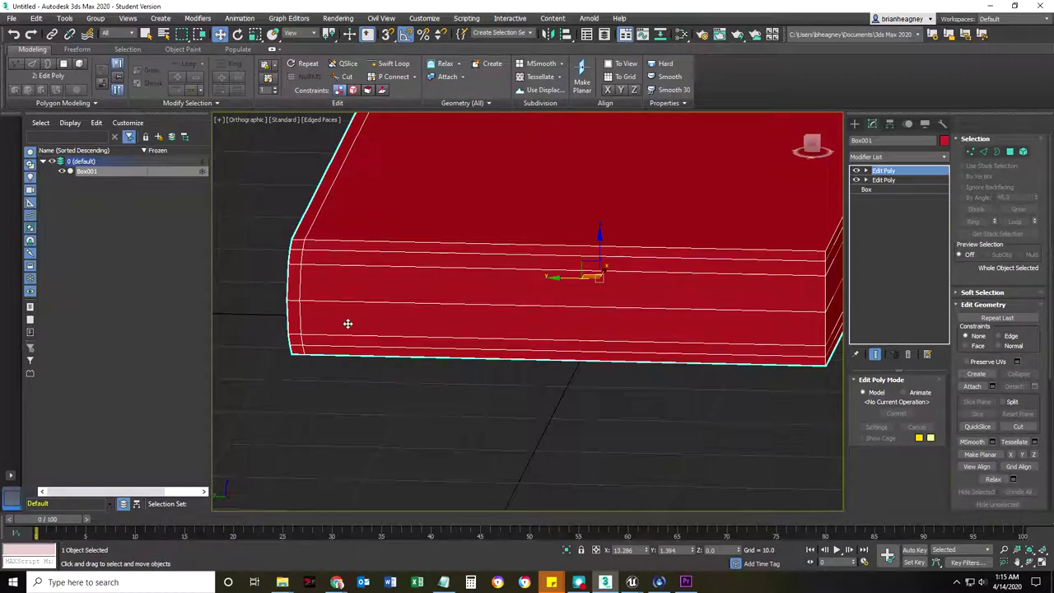
click(393, 63)
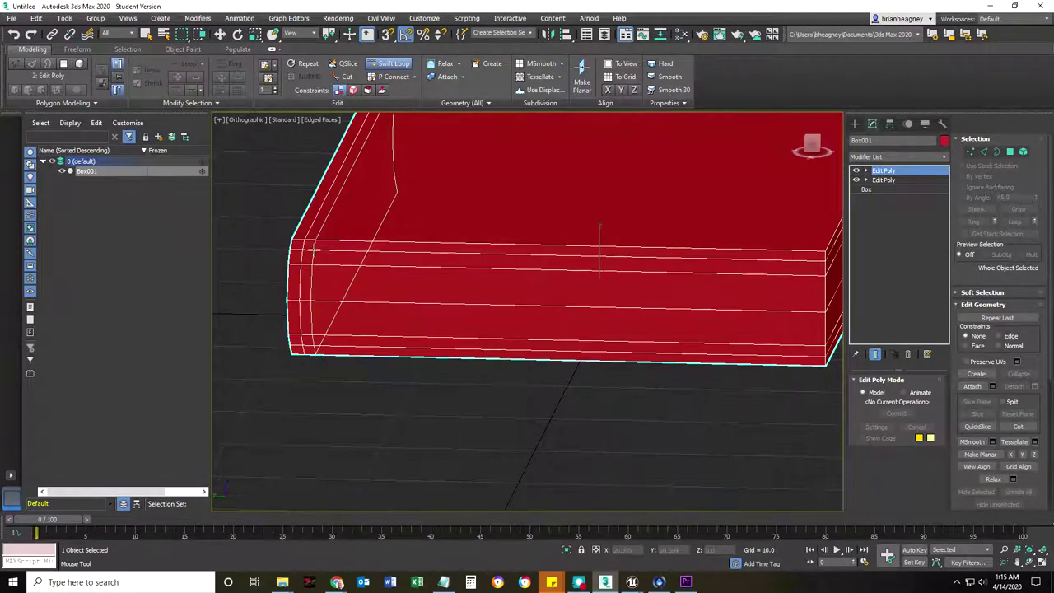
click(315, 240)
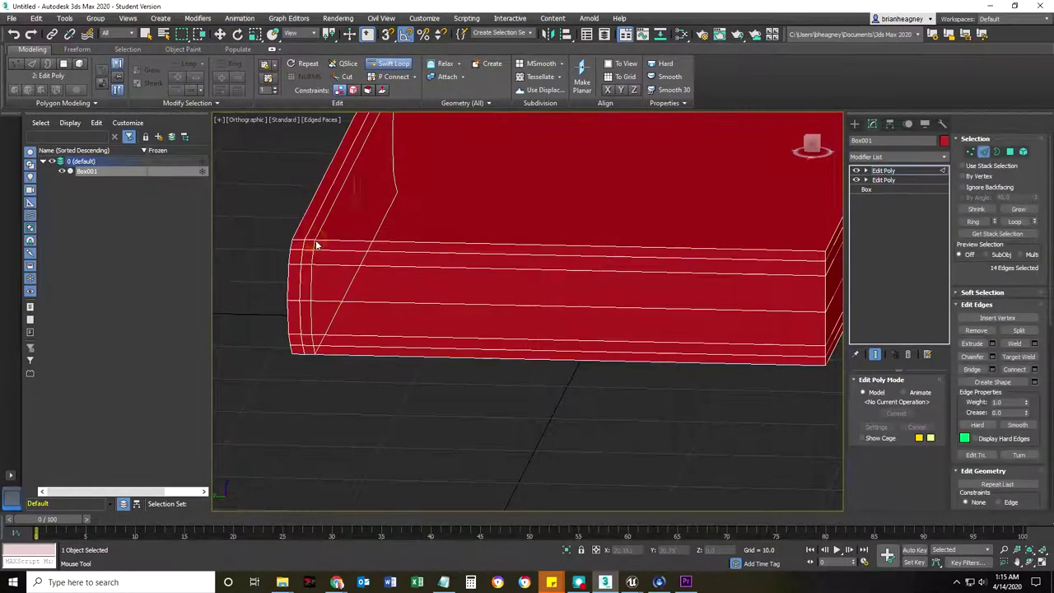
right_click(332, 371)
click(393, 64)
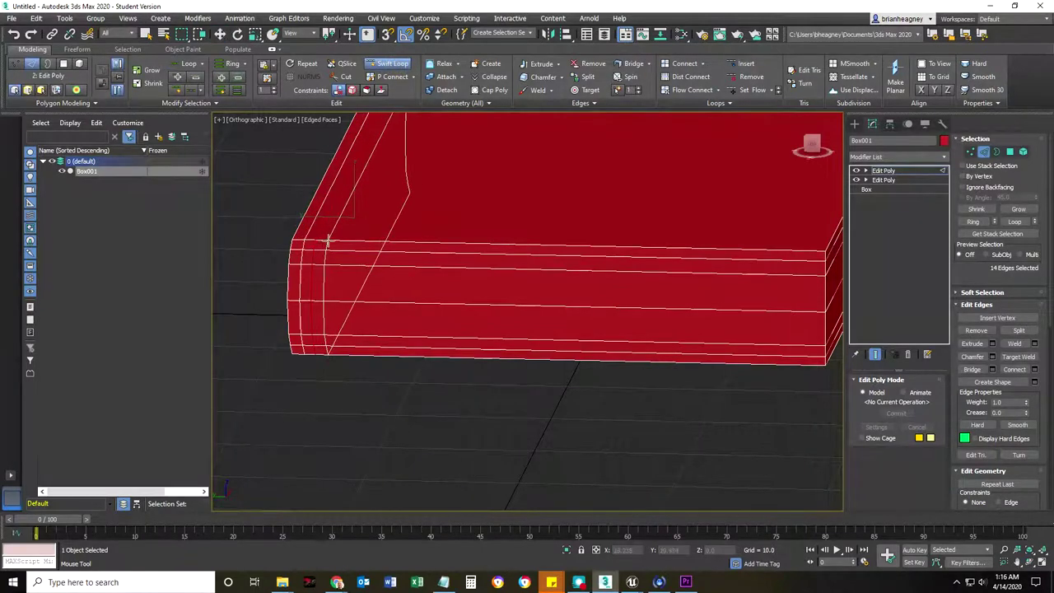
key(w)
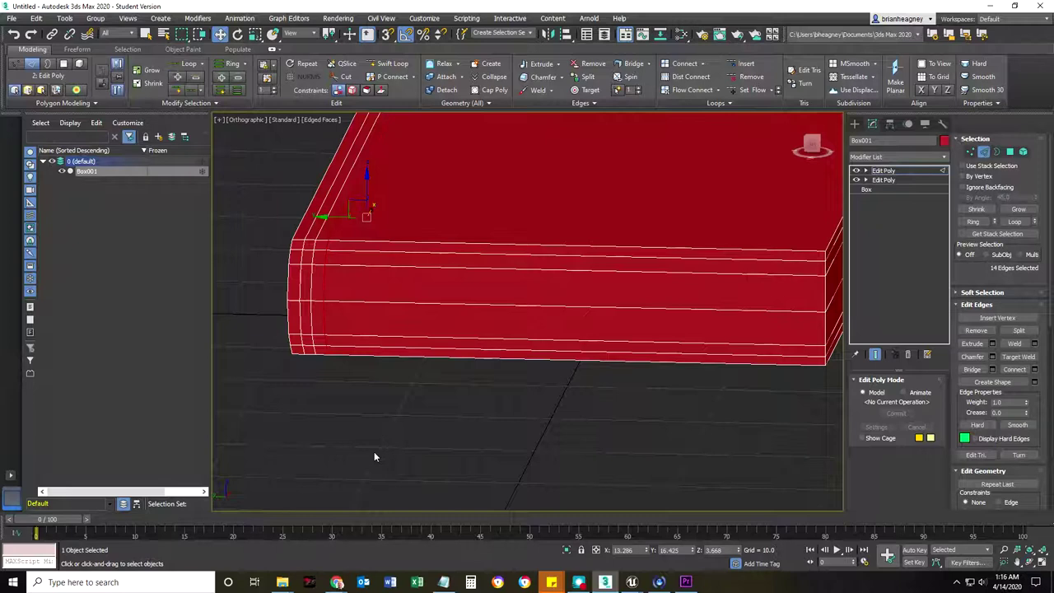
Step: In the Left view, select the edge loop nearest the bowed end and set the Scale tool's reference coordinate system to World
key(f)
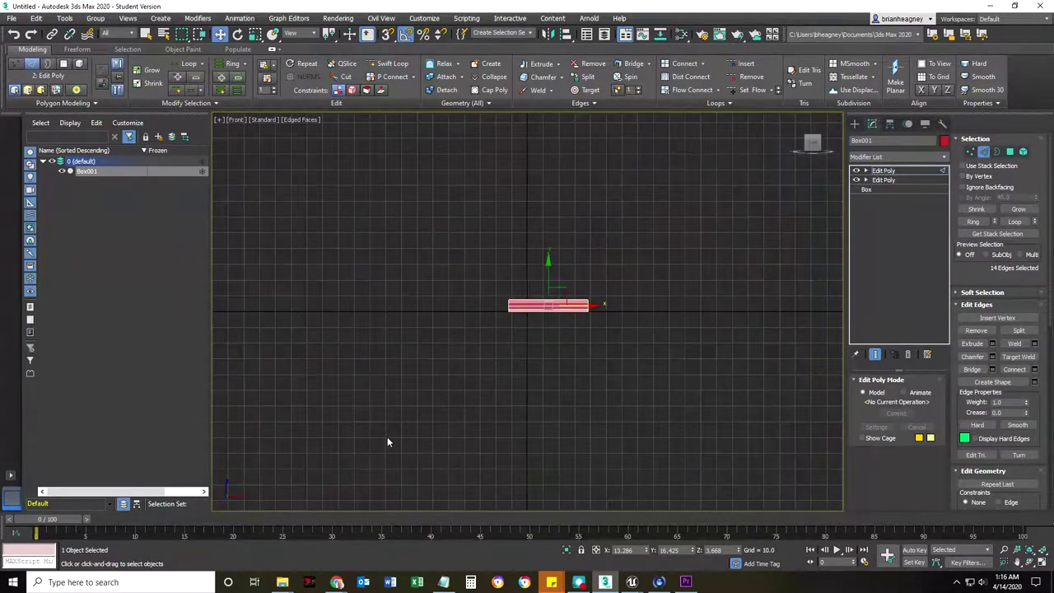
key(z)
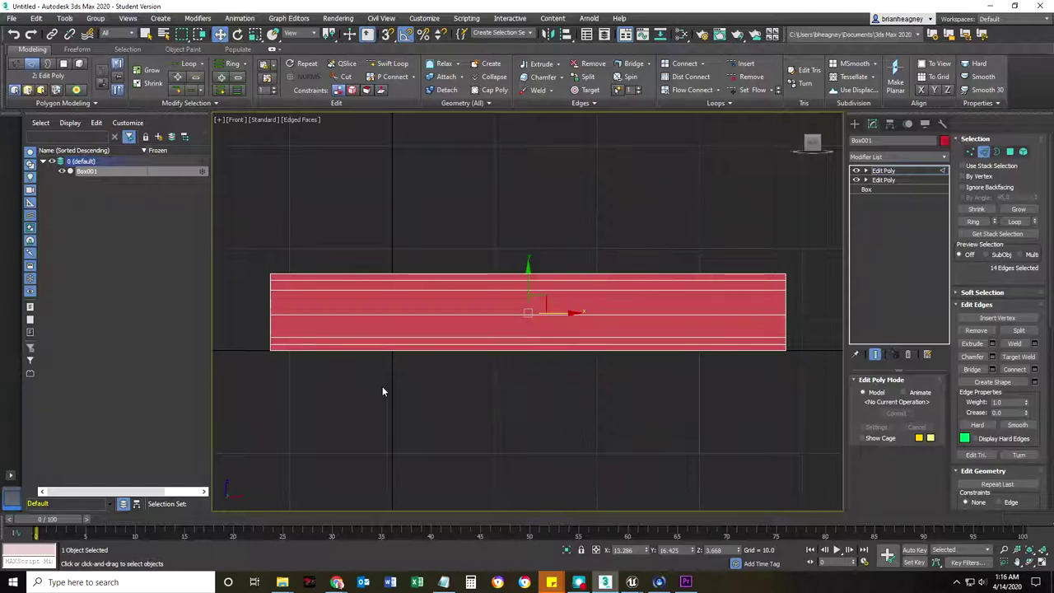
key(l)
key(z)
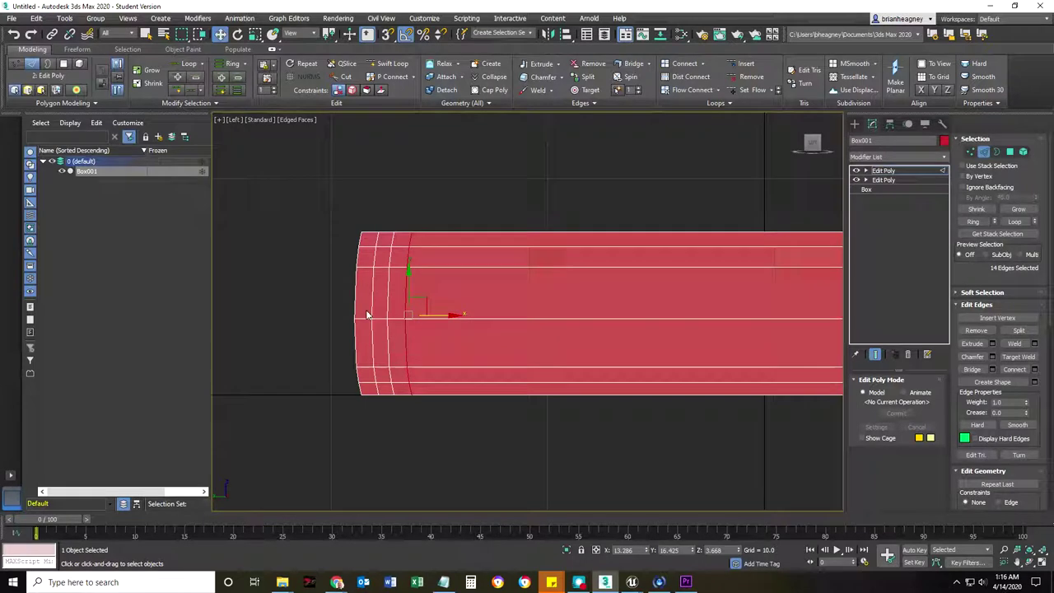
click(444, 452)
double_click(372, 298)
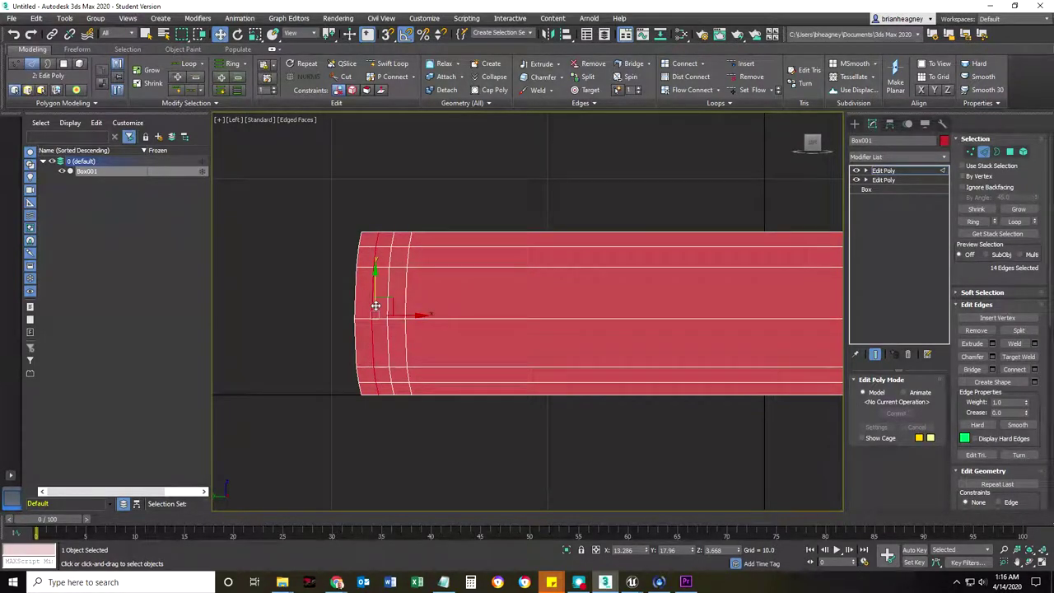
key(r)
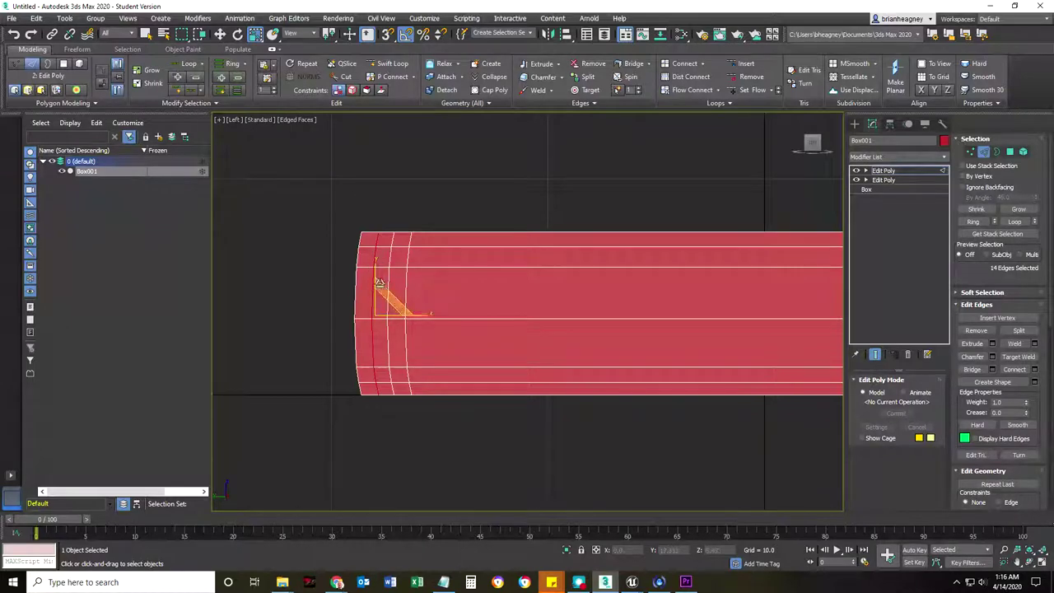
click(290, 33)
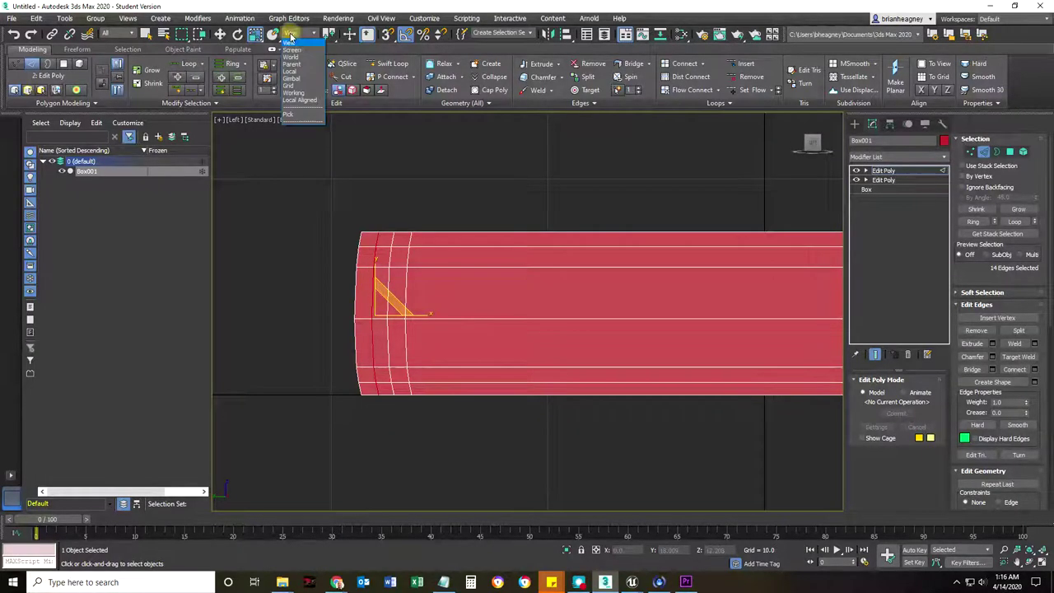
click(294, 57)
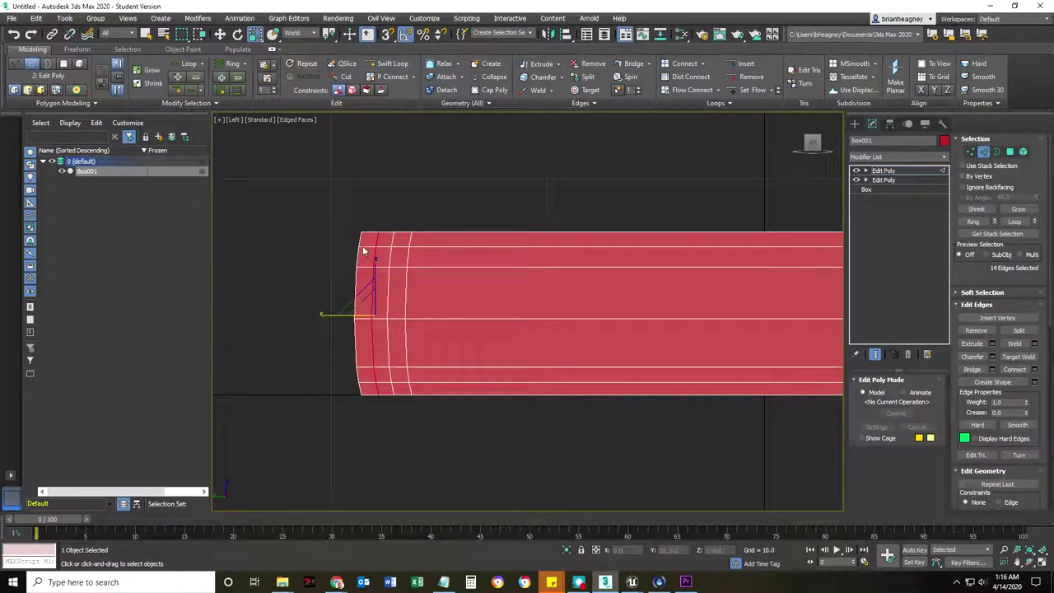
Step: Try to pinch the edge loop nearest the bowed end by scaling it to 95% along Z
middle_drag(364, 266, 339, 247)
drag(353, 243, 352, 248)
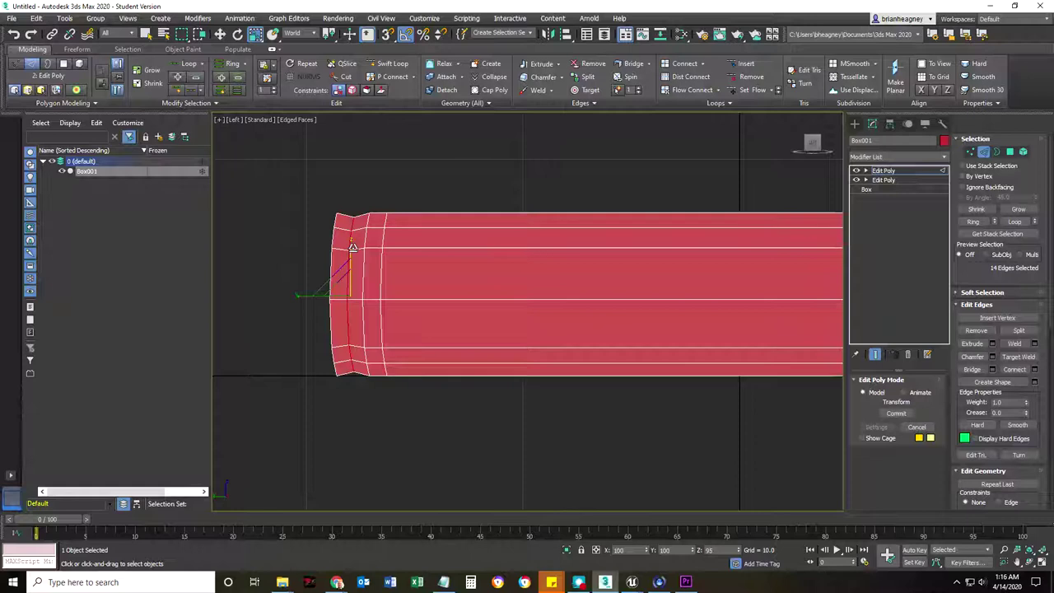
drag(353, 247, 353, 248)
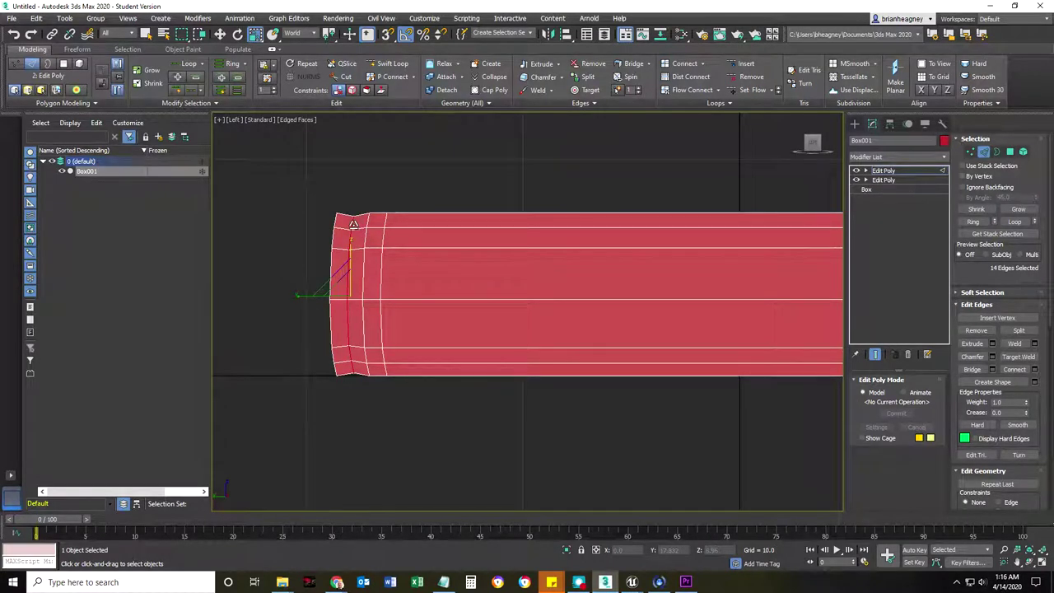
Step: Undo the scaling and move the edge loop nearest the bowed end about 0.37 closer to that end
key(w)
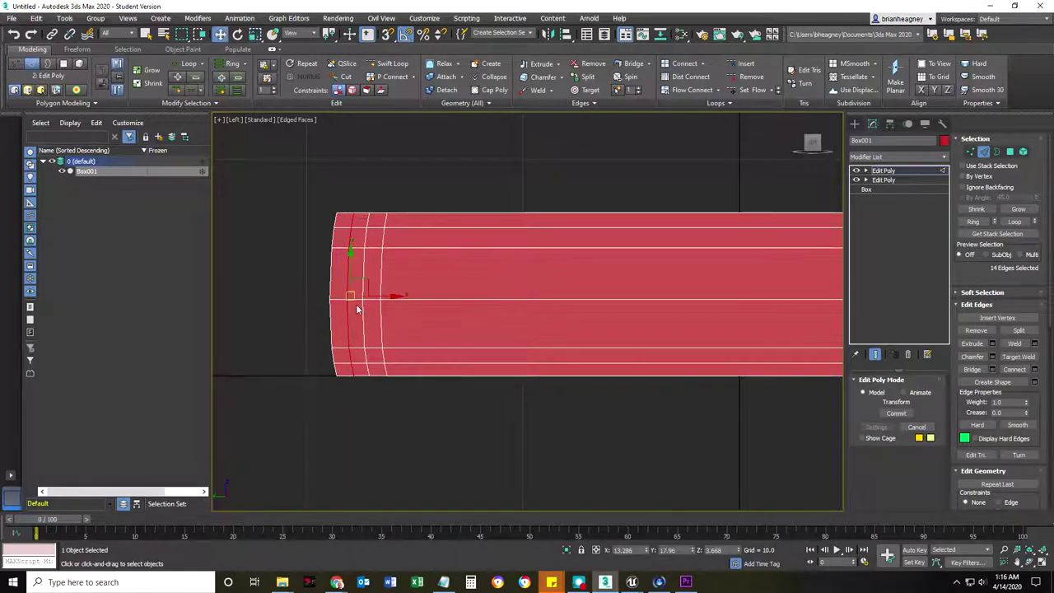
drag(384, 294, 374, 294)
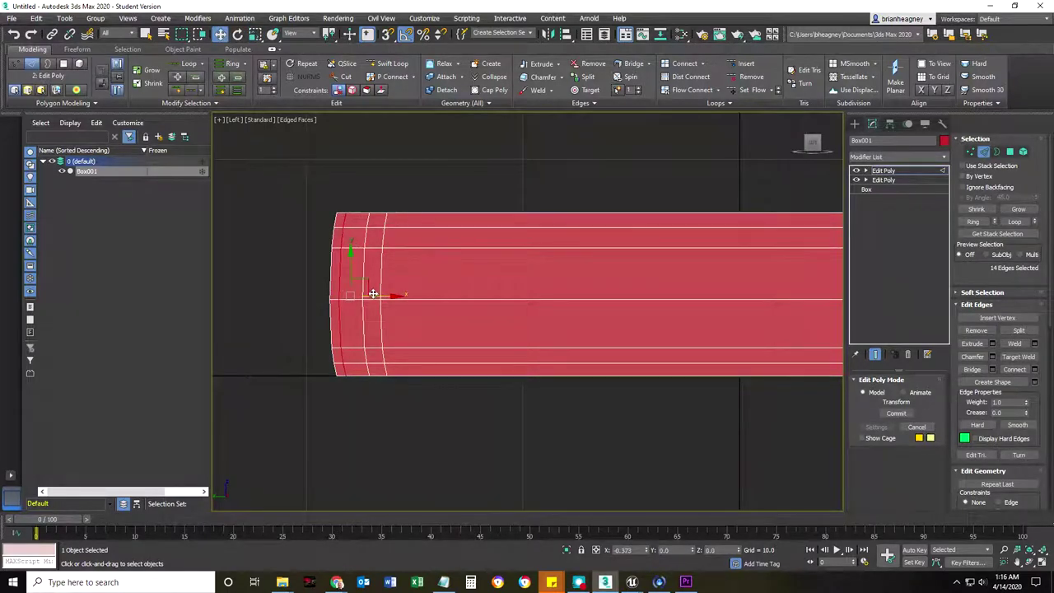
Step: Scale the second edge loop from the bowed end to 95% along Z and shift it toward that end to form a groove
key(r)
drag(363, 263, 366, 249)
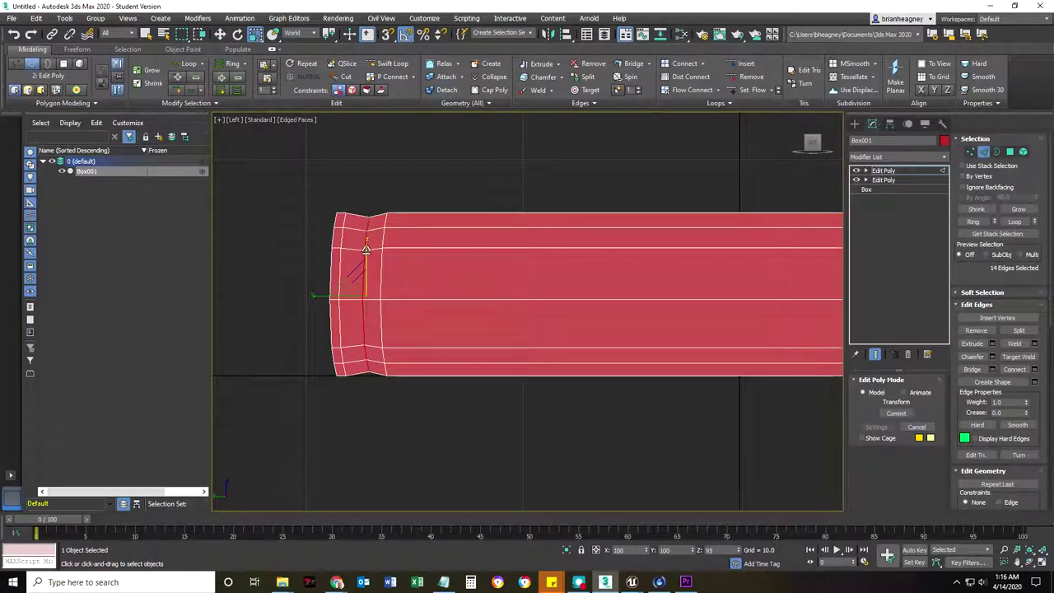
key(w)
mouse_move(395, 296)
mouse_down()
mouse_move(385, 295)
mouse_move(414, 296)
mouse_move(370, 295)
mouse_move(380, 297)
mouse_up()
Step: Add an edge loop with Swift Loop just inboard of the pinched loop and scale it along Z to match the groove's depth
click(387, 63)
click(363, 222)
right_click(363, 223)
key(r)
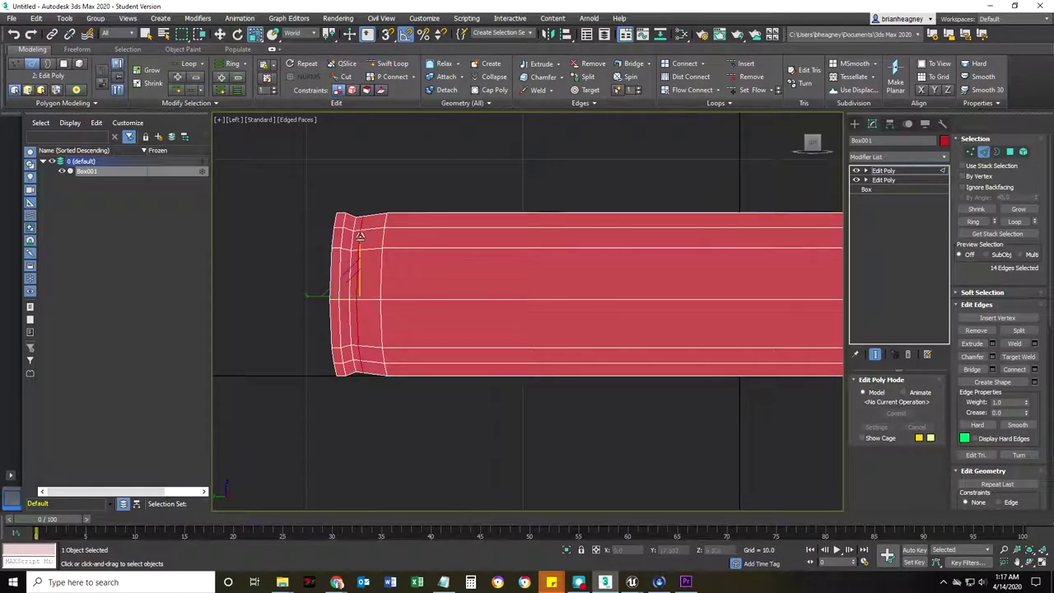
drag(361, 244, 361, 241)
Step: Move the innermost edge loop along the book's length toward the bowed end to narrow the groove
double_click(384, 220)
key(w)
drag(424, 295, 410, 299)
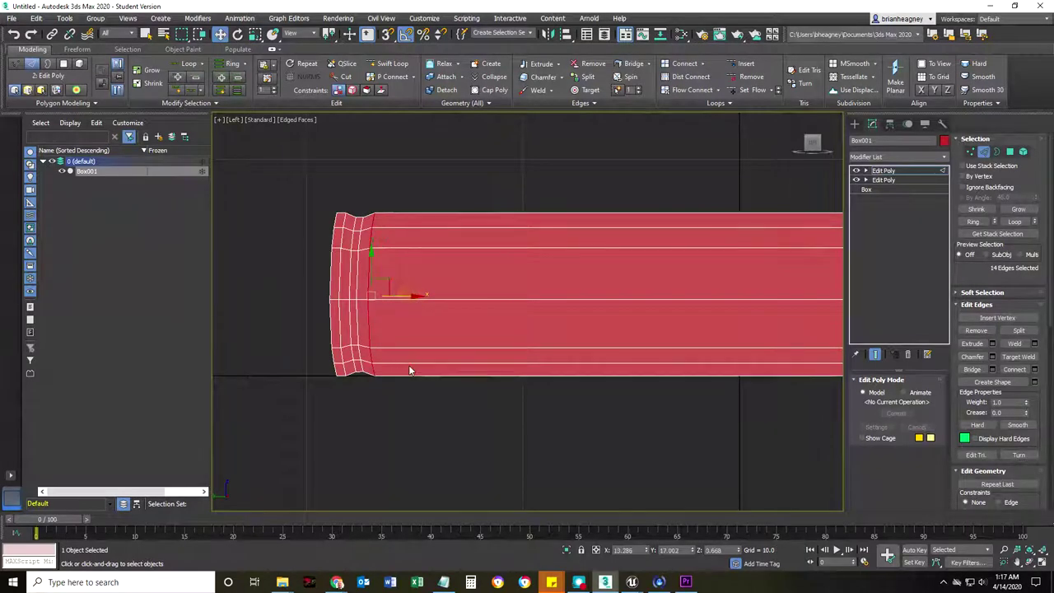
Step: Examine the grooved spine in an angled 3D view, with no edges selected, with and without its edge display
scroll(412, 363, down, 3)
alt+middle_drag(438, 310, 439, 334)
click(305, 350)
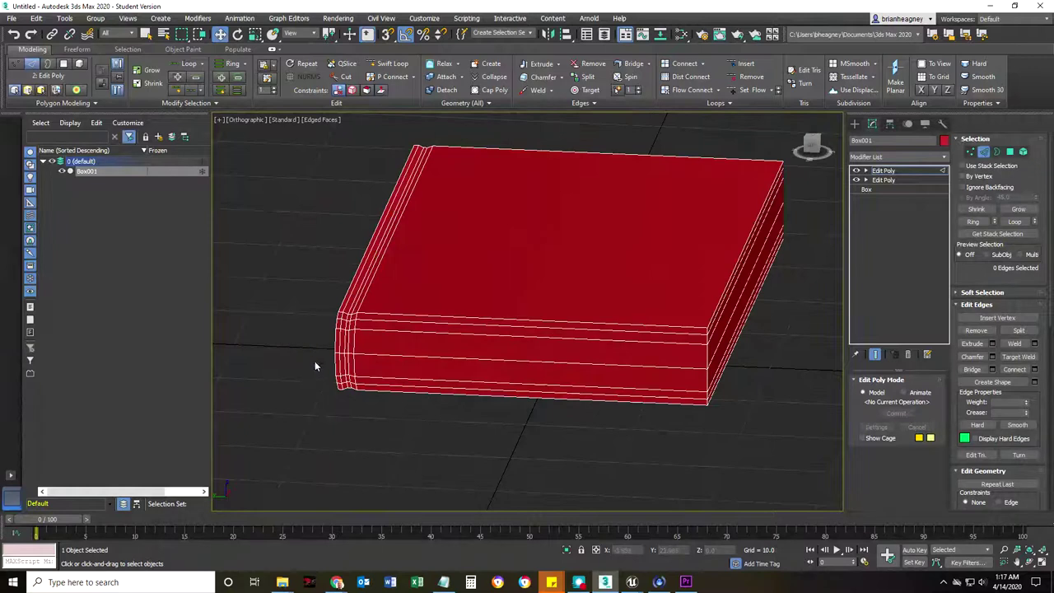
key(F3)
key(F3)
key(F4)
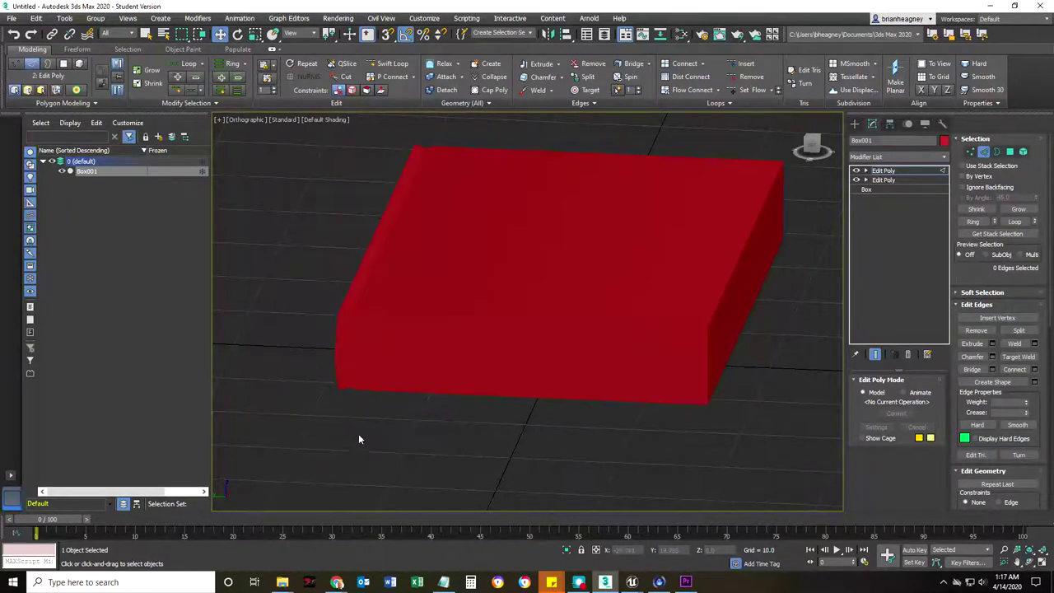
key(F4)
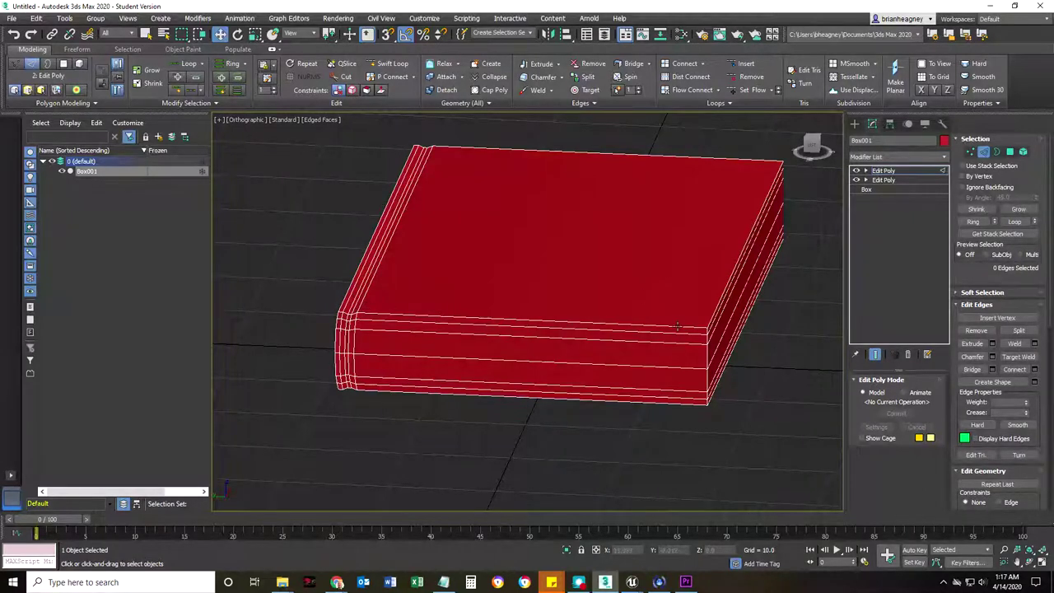
Step: Leave edge editing and apply a TurboSmooth modifier to the whole book
middle_drag(353, 344, 352, 319)
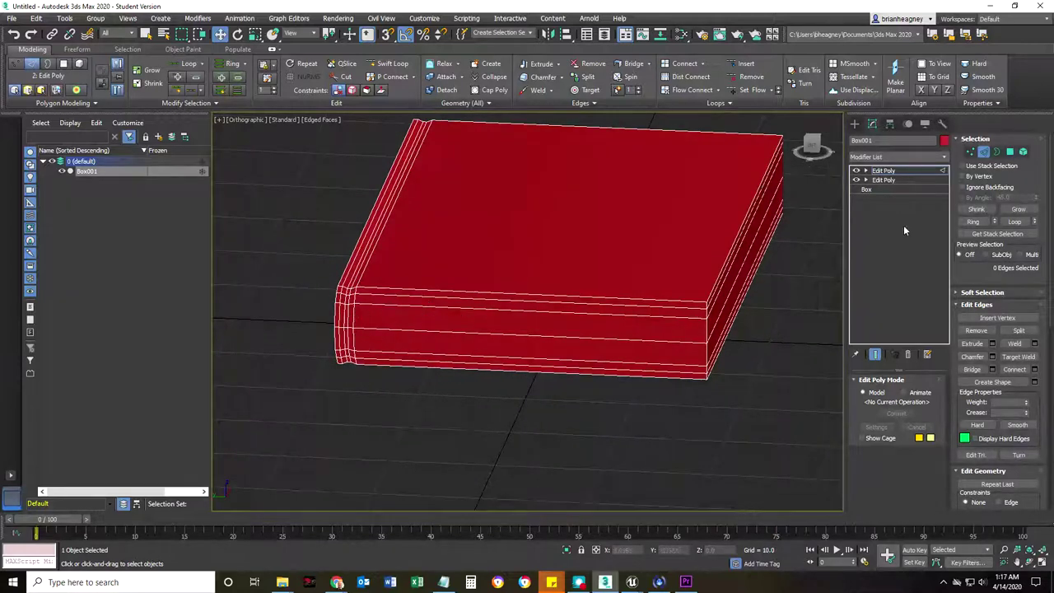
click(984, 152)
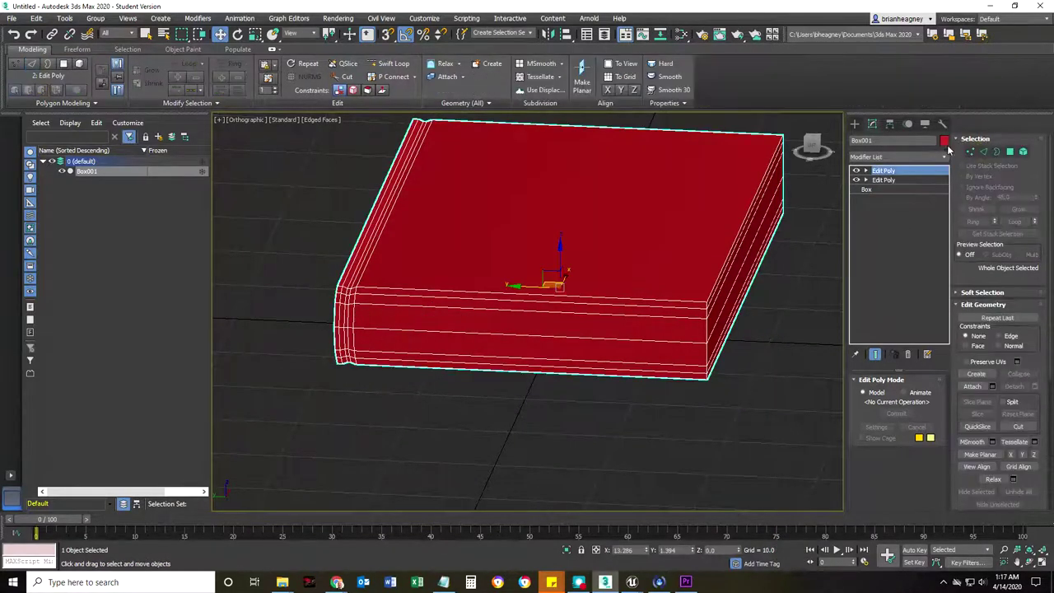
click(944, 158)
text(tu)
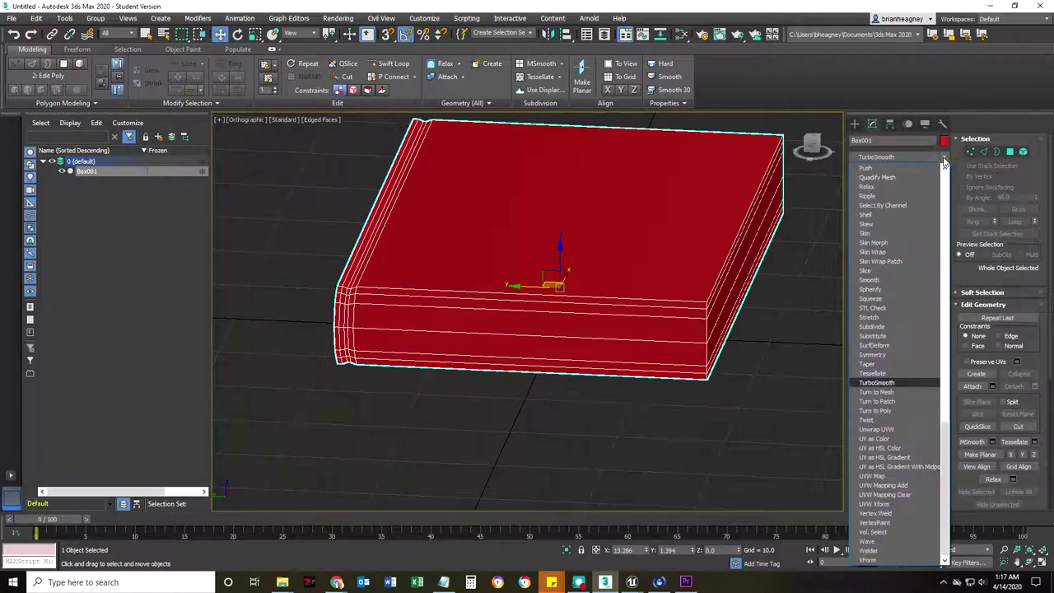
key(Return)
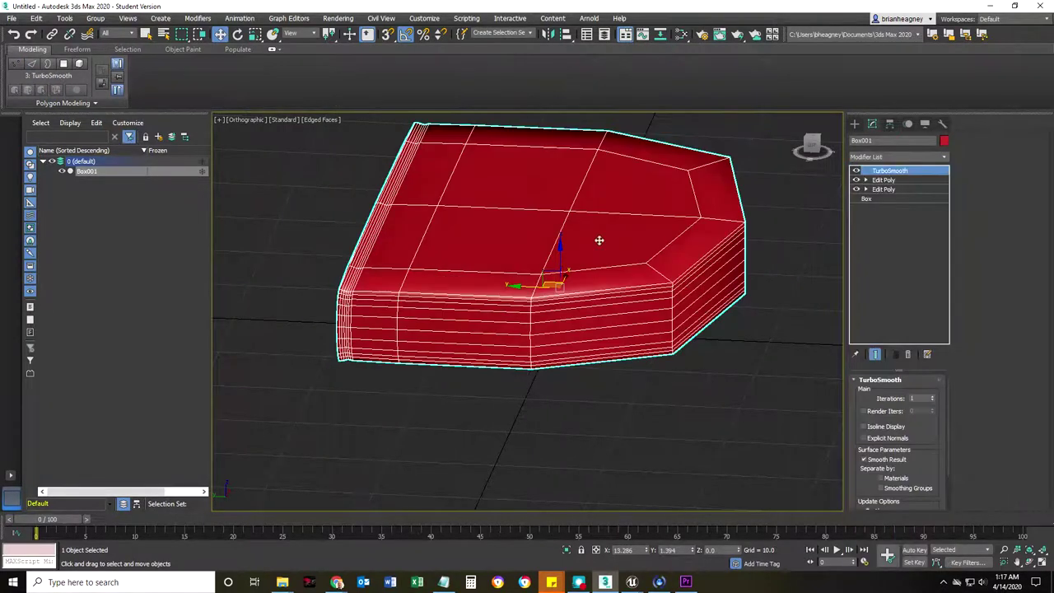
Step: Hide the edge display and inspect the smoothed spine corner up close
middle_drag(441, 352, 451, 365)
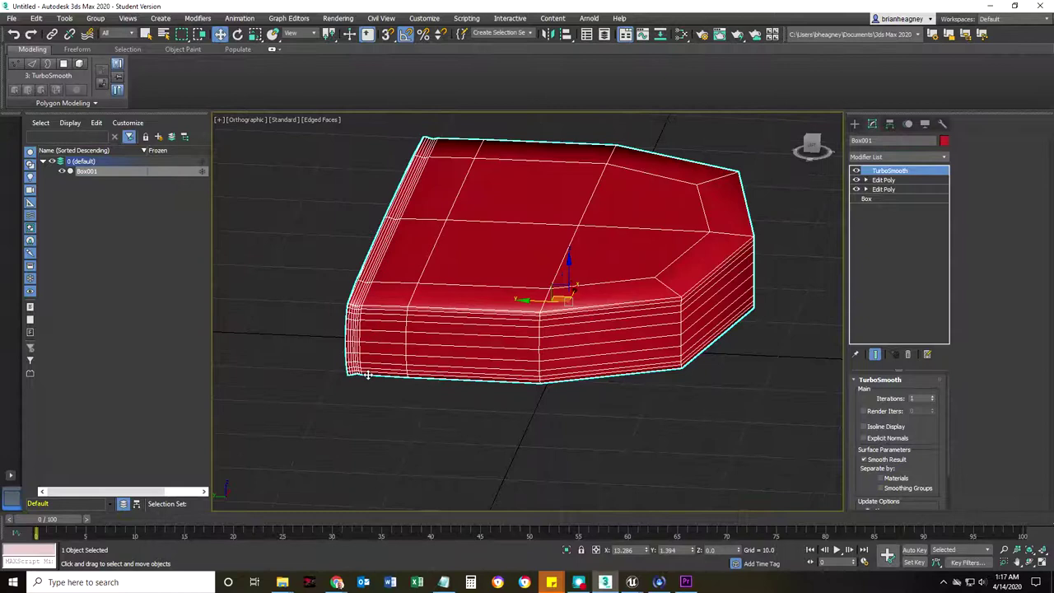
alt+middle_drag(368, 375, 366, 366)
key(F4)
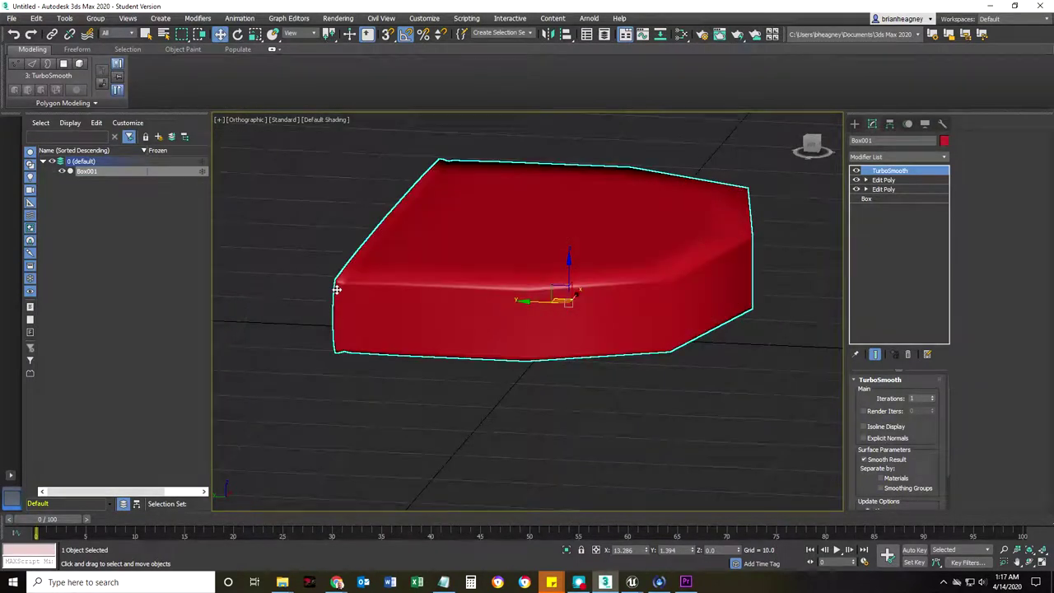
scroll(337, 290, up, 5)
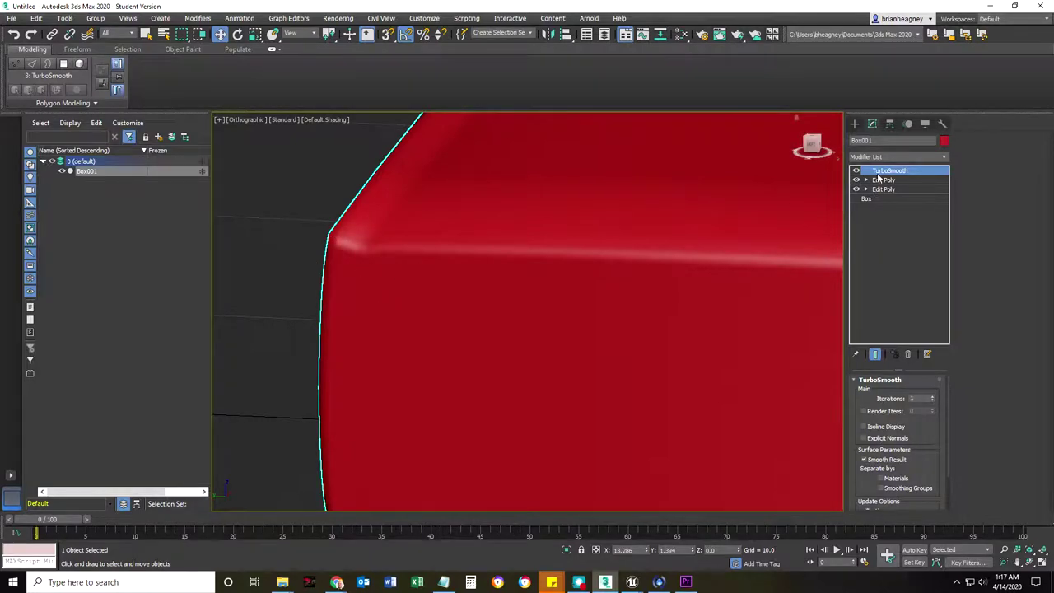
Step: Remove the TurboSmooth modifier from the book and turn its edge display back on
click(906, 355)
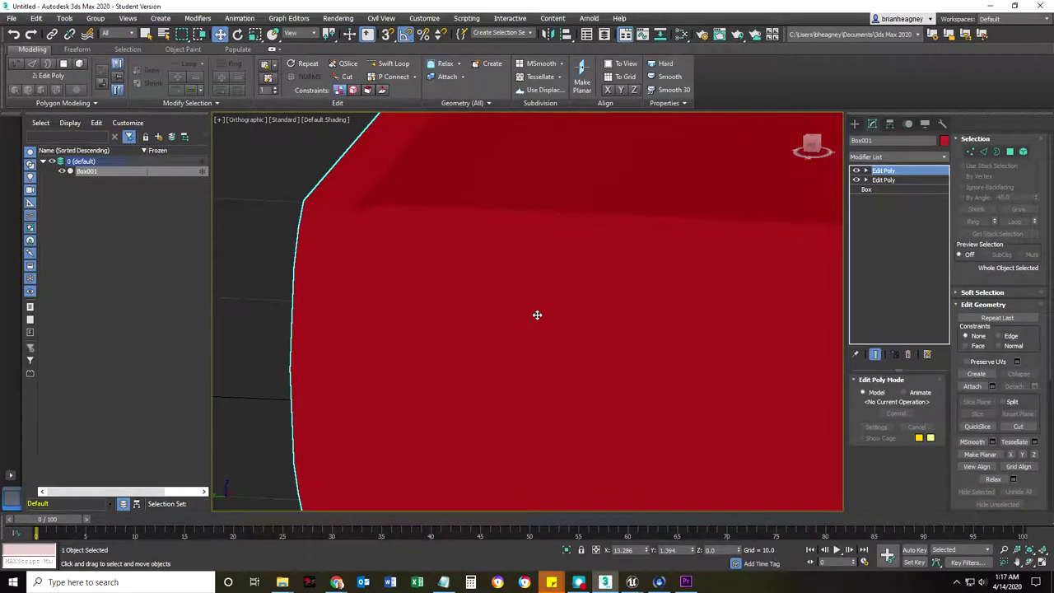
key(F4)
scroll(431, 337, down, 3)
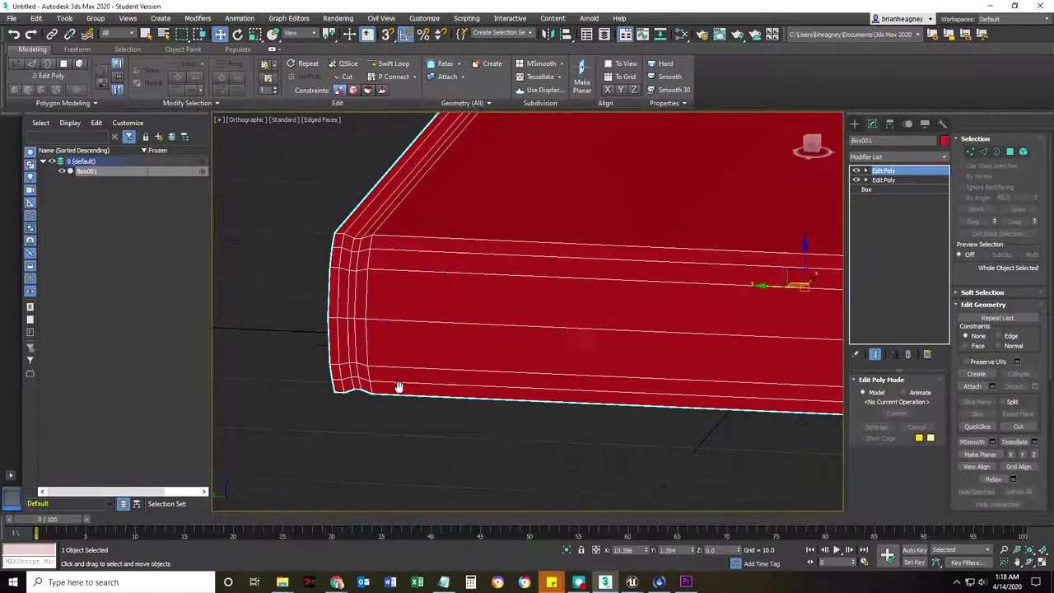
Step: Select all edges of the bowed spine's outer face in the left view and scale them down slightly in height
key(l)
key(z)
middle_drag(333, 337, 581, 295)
scroll(326, 335, up, 3)
drag(511, 162, 541, 498)
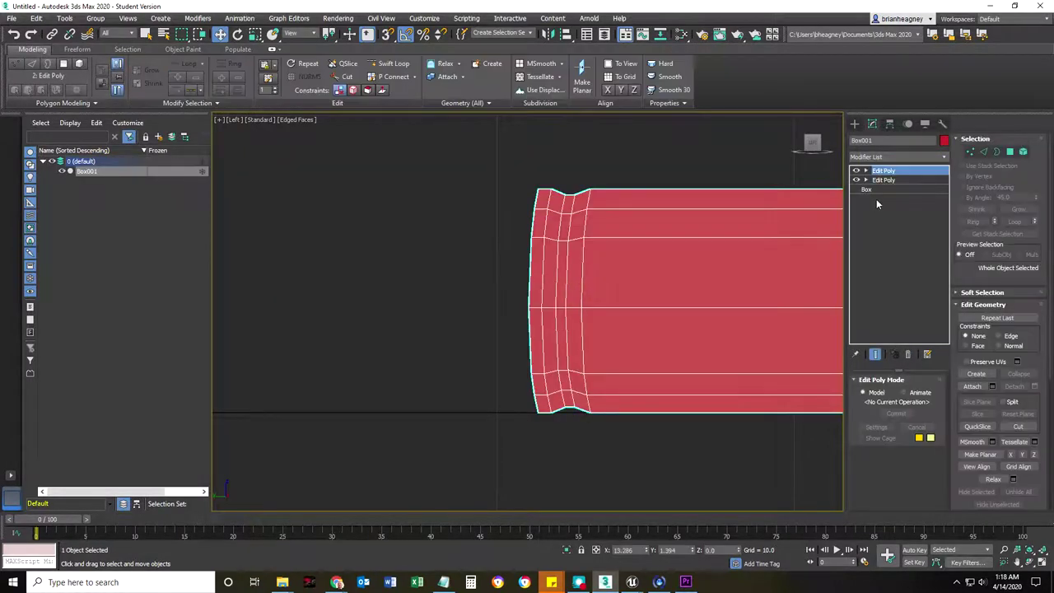
click(984, 153)
drag(182, 34, 182, 68)
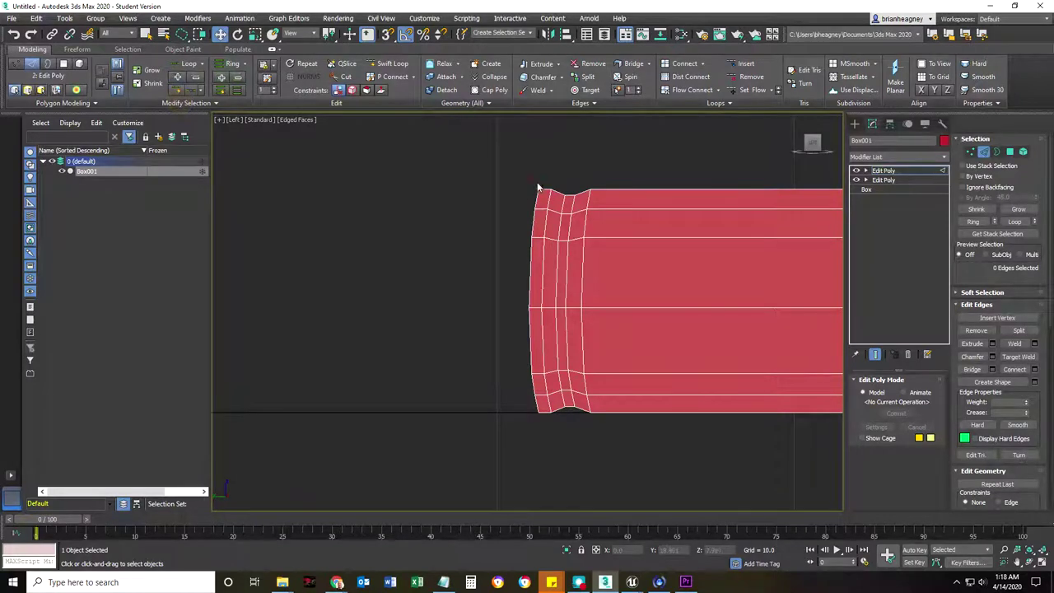
mouse_move(546, 429)
mouse_down()
mouse_move(539, 263)
mouse_move(551, 188)
mouse_move(527, 190)
mouse_up()
click(474, 203)
click(202, 35)
mouse_move(510, 388)
mouse_down()
mouse_move(539, 448)
mouse_move(538, 291)
mouse_up()
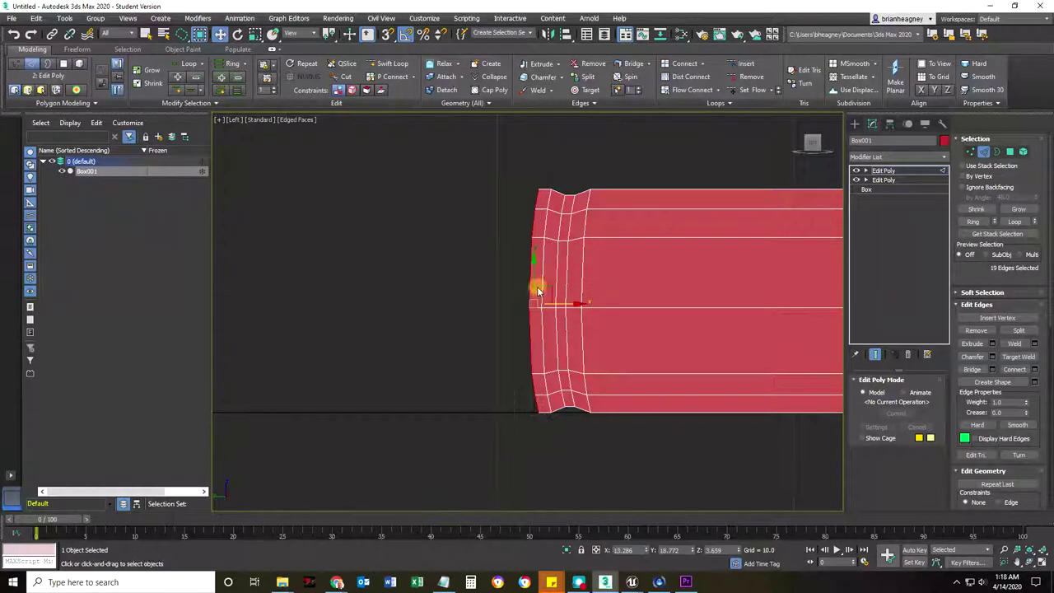
key(r)
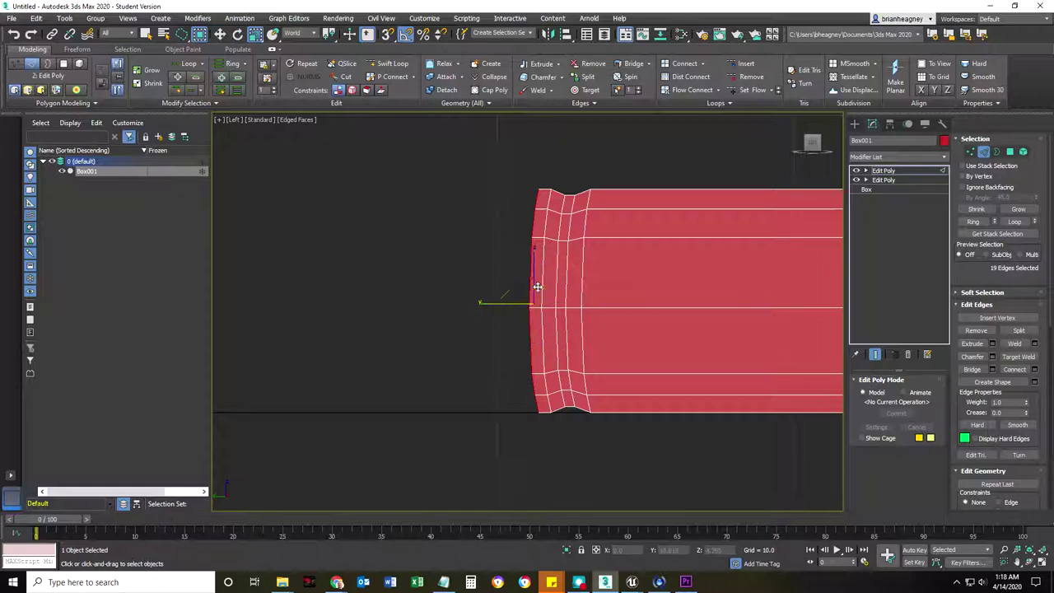
drag(534, 255, 533, 258)
Step: Chamfer the two edge loops bordering the cover groove by 0.112 with one segment
double_click(544, 267)
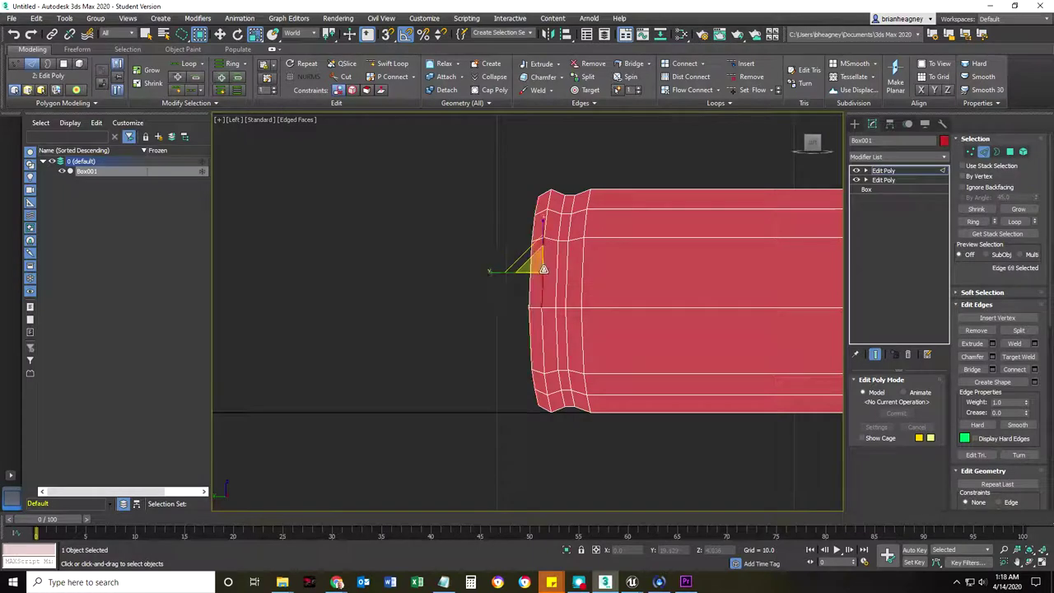
ctrl+double_click(584, 226)
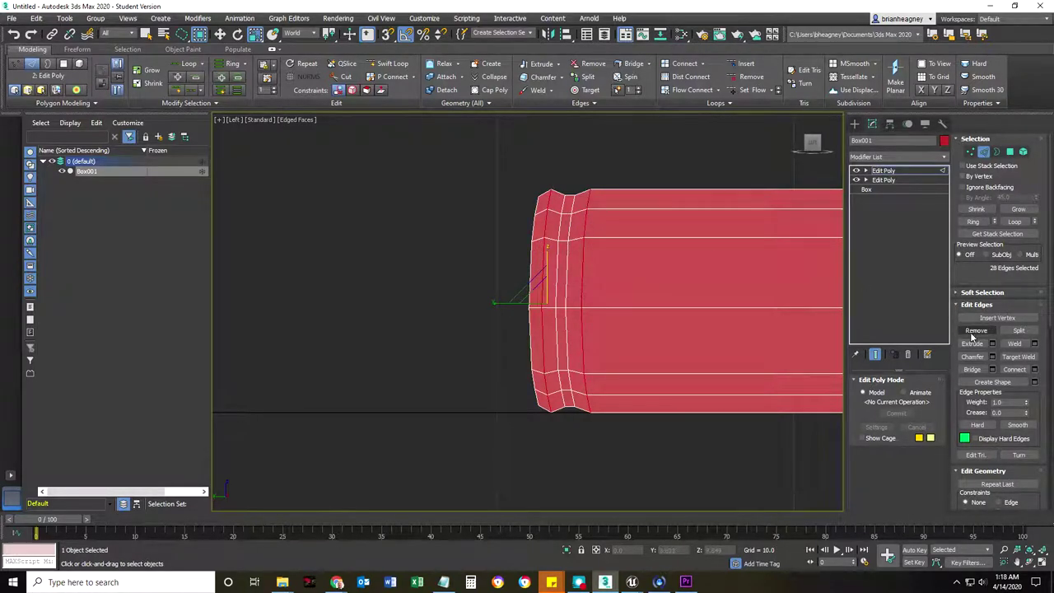
click(993, 357)
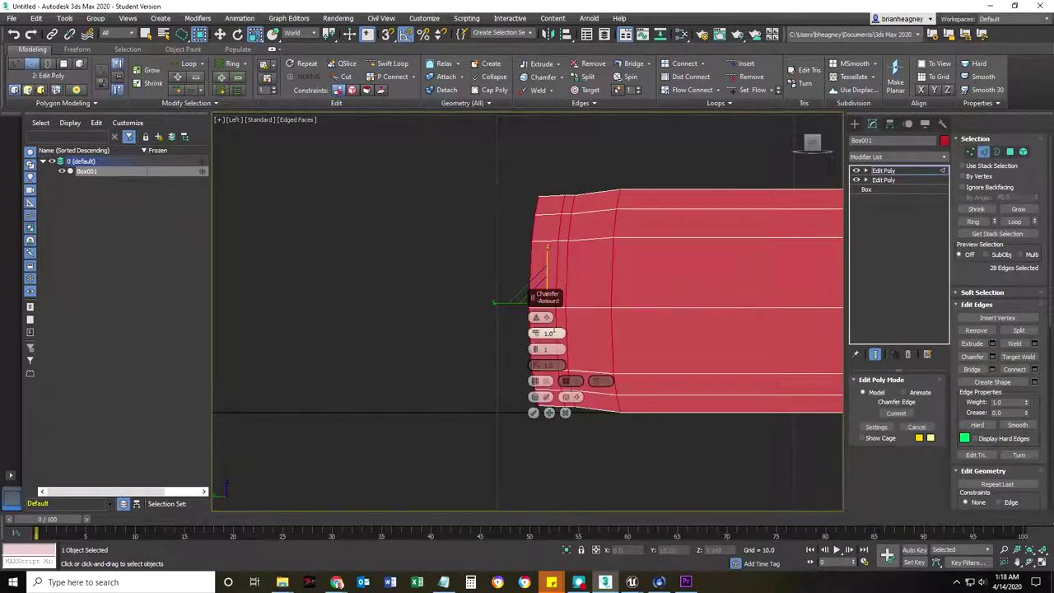
drag(547, 334, 537, 363)
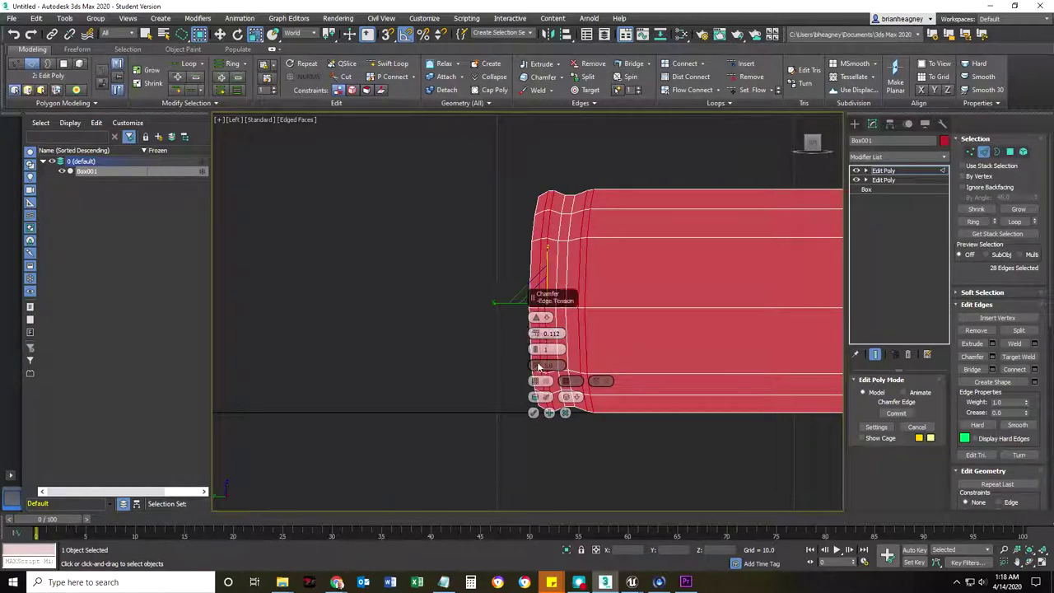
click(534, 412)
Step: Inspect the chamfered spine and groove in an angled 3D view, with and without the edge display
scroll(459, 356, down, 6)
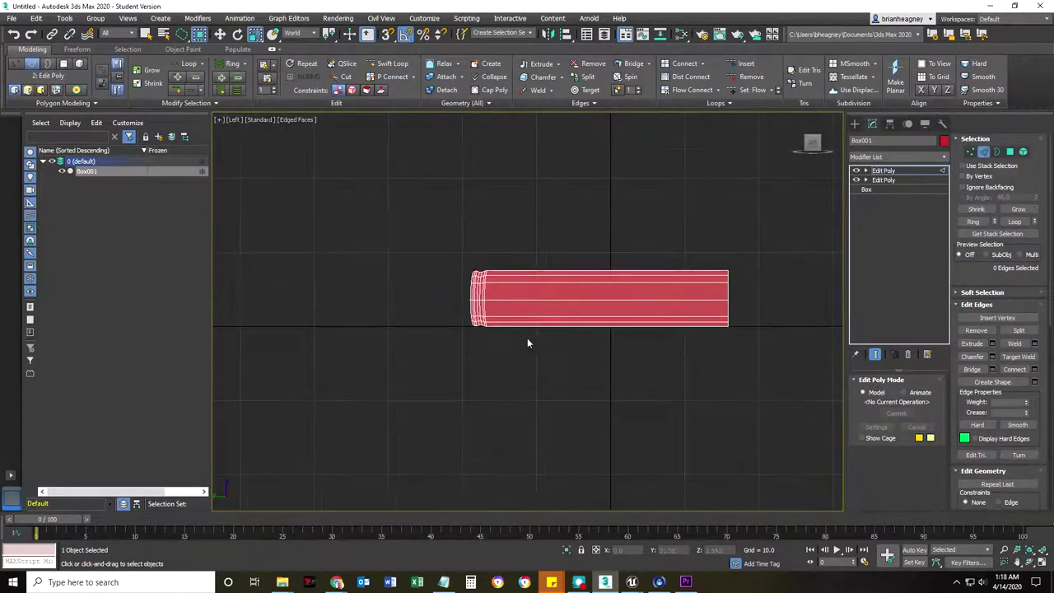
alt+middle_drag(563, 315, 533, 336)
scroll(391, 326, up, 5)
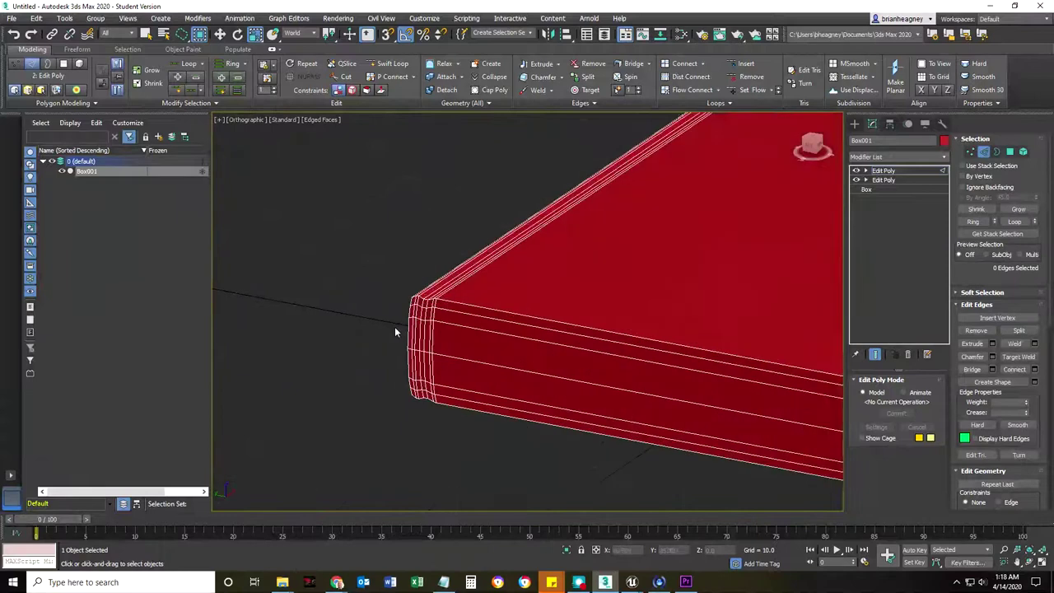
key(F4)
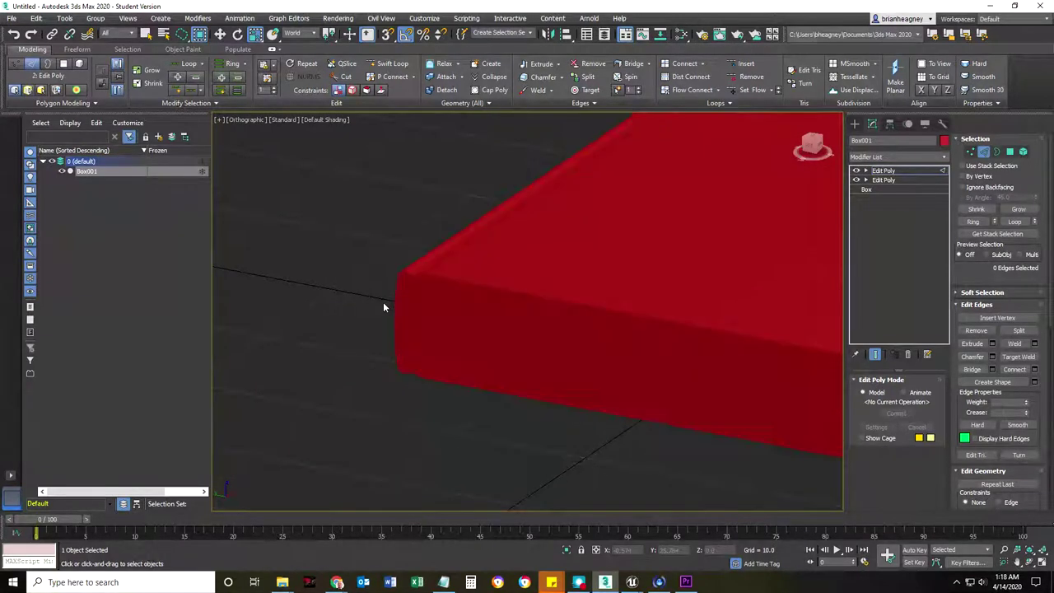
key(F4)
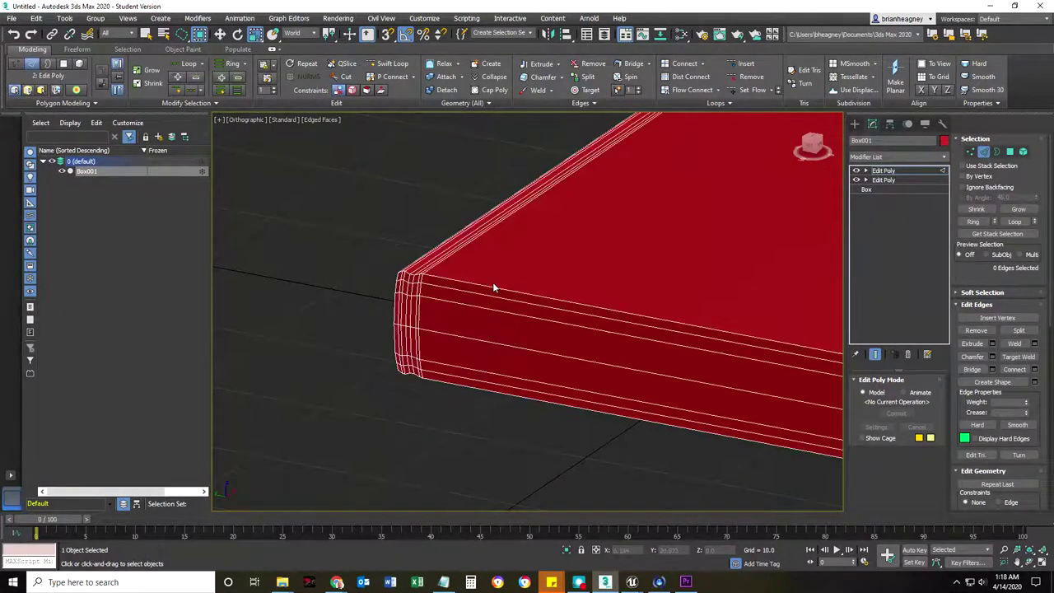
middle_drag(454, 308, 403, 259)
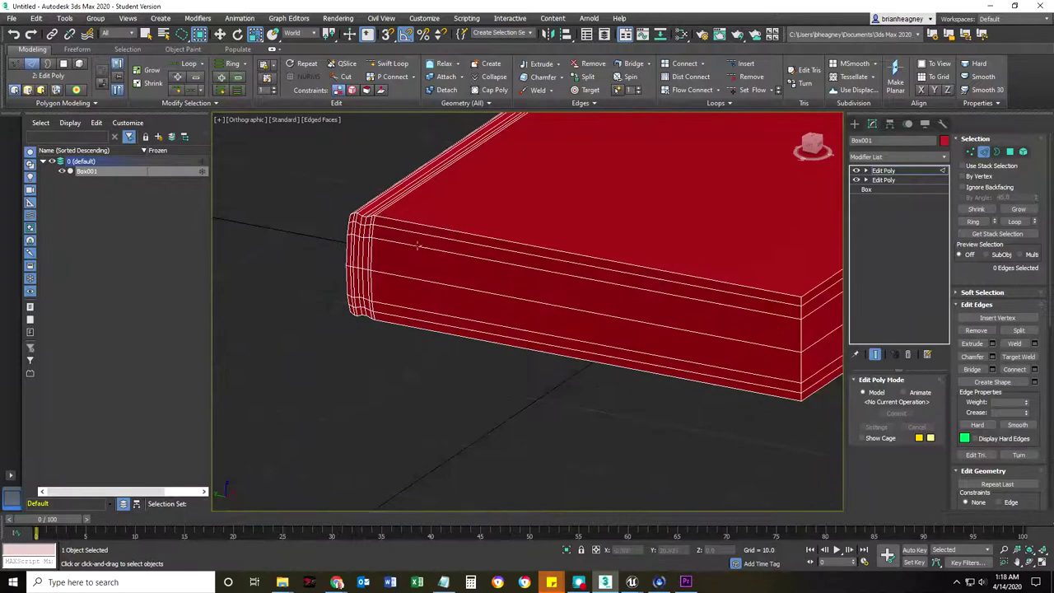
middle_drag(646, 367, 531, 344)
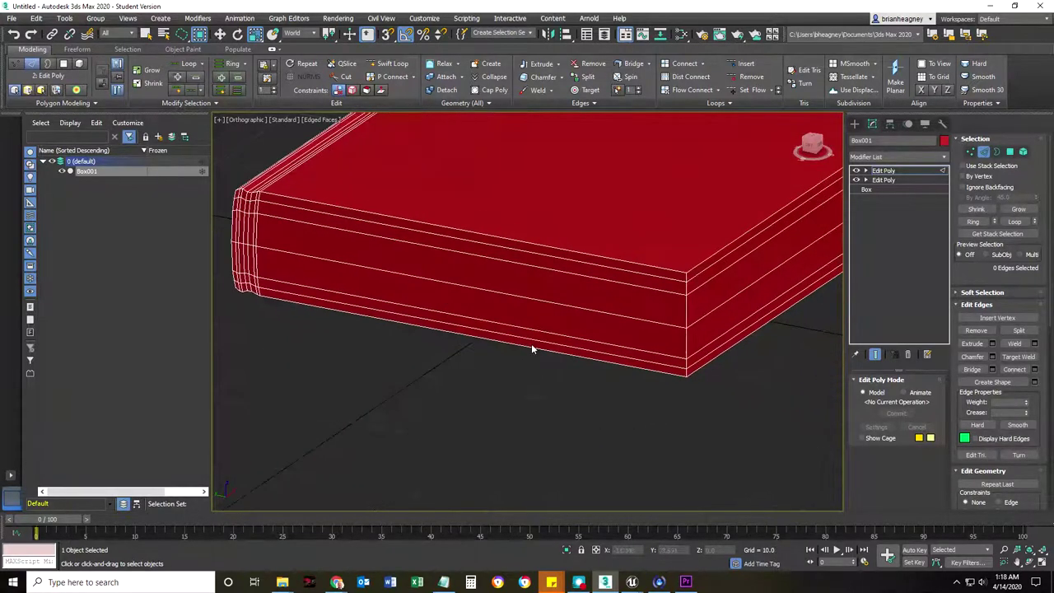
Step: Leave edge editing and add a new Edit Poly modifier on top of the stack
click(984, 154)
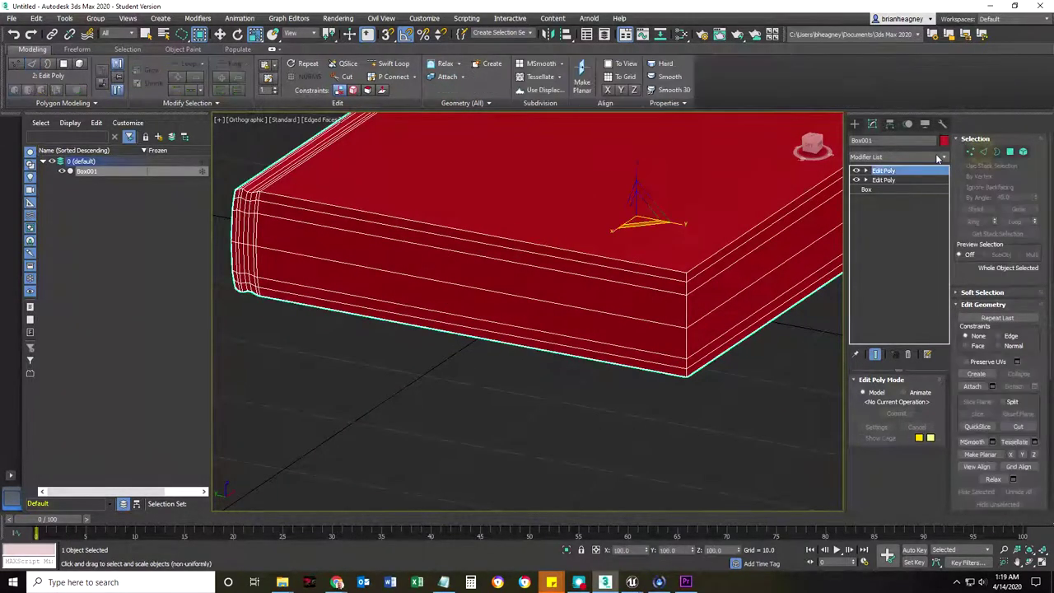
click(945, 157)
key(e)
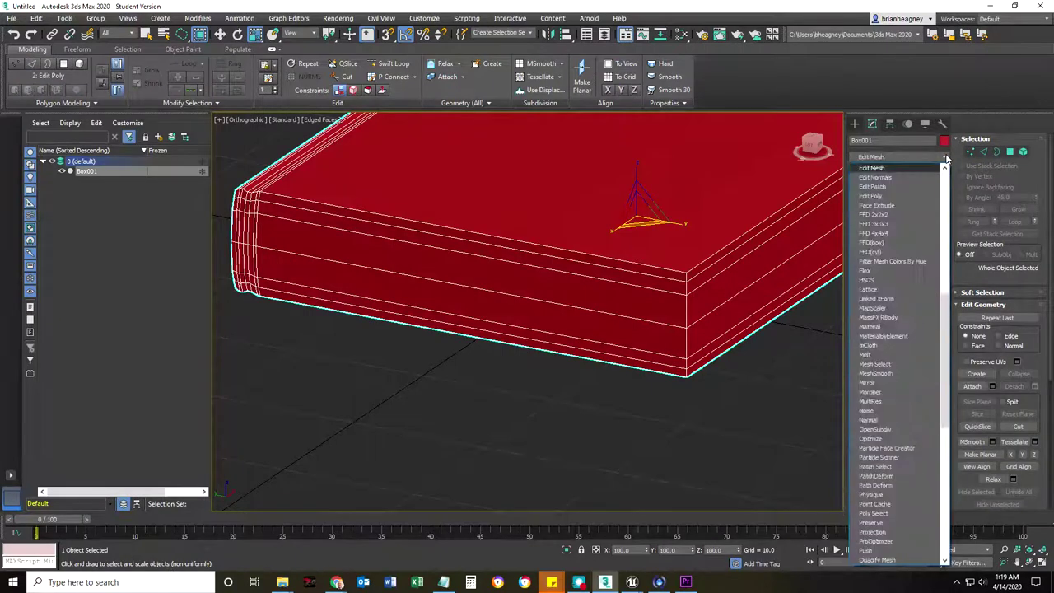
key(e)
key(e)
key(e)
key(Return)
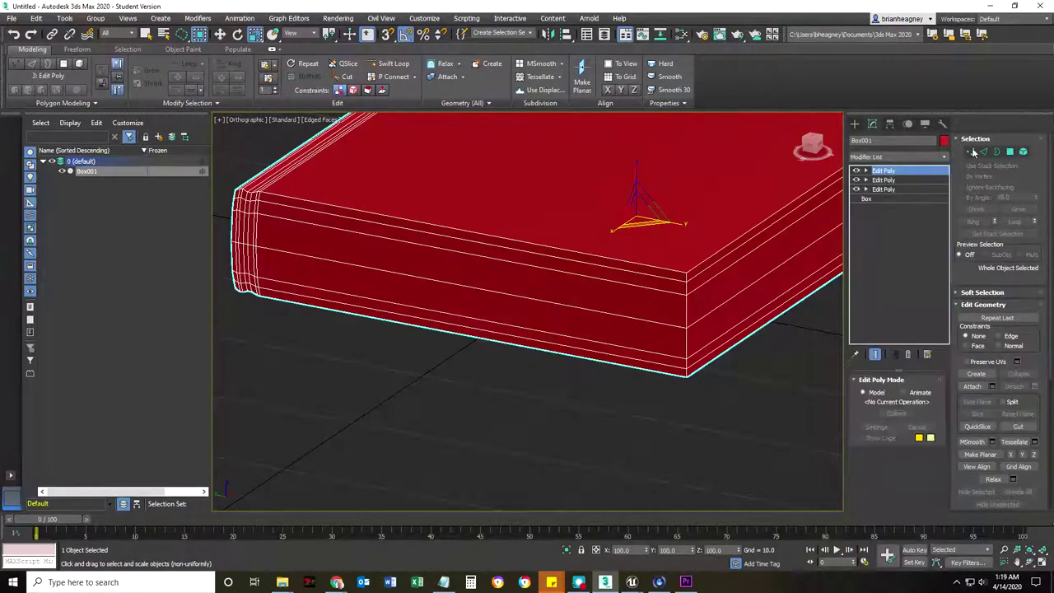
Step: Select the four long page polygons between the covers on the book's near end, using polygon level
click(1010, 152)
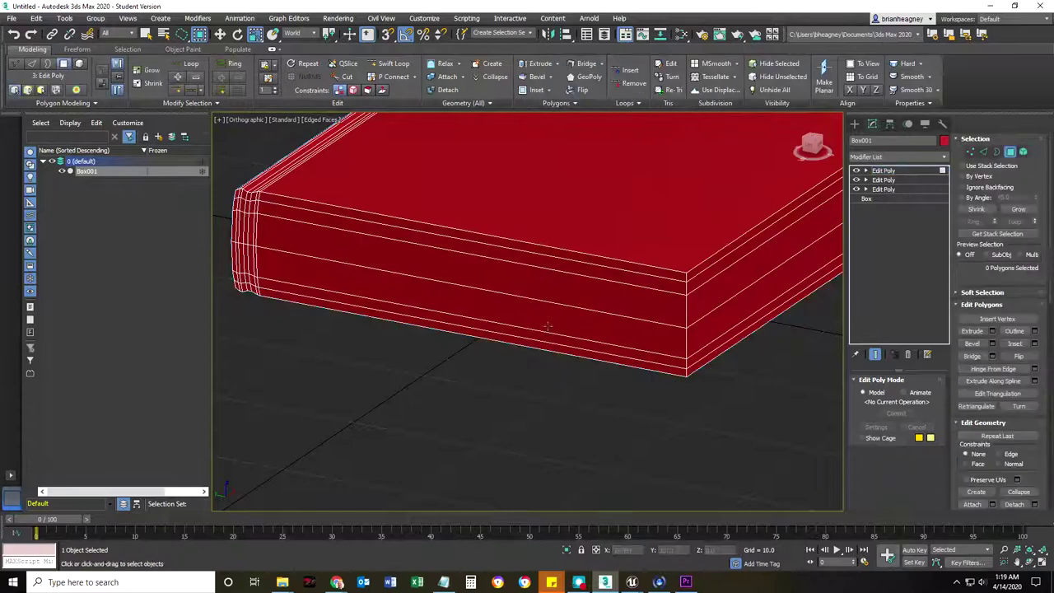
click(321, 210)
ctrl+click(321, 244)
ctrl+click(321, 273)
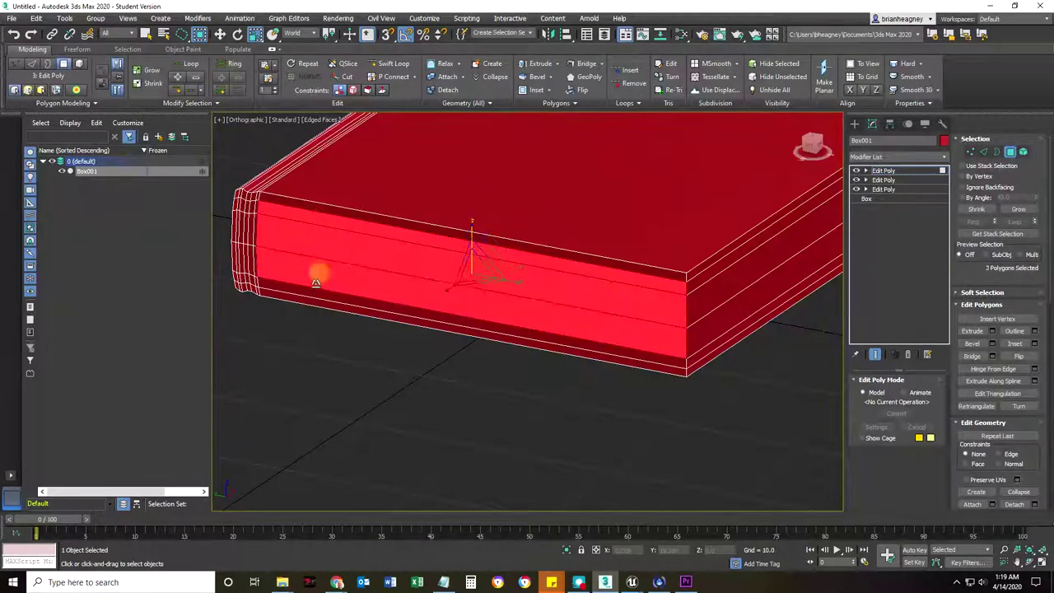
click(146, 34)
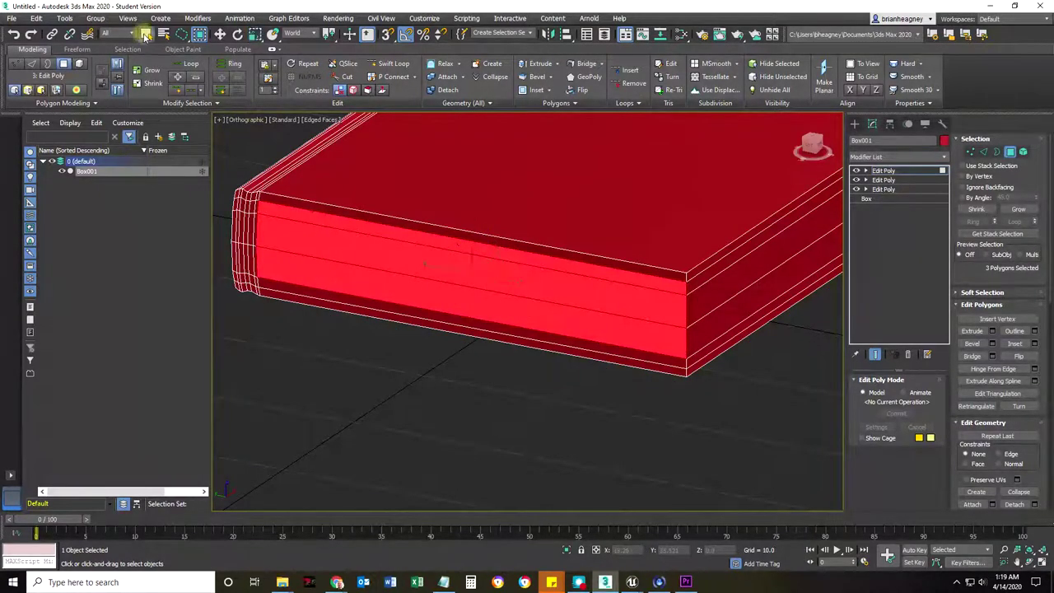
ctrl+click(283, 289)
Step: Add the four page polygons between the covers on the side opposite the spine to the selection
alt+middle_drag(481, 314, 468, 311)
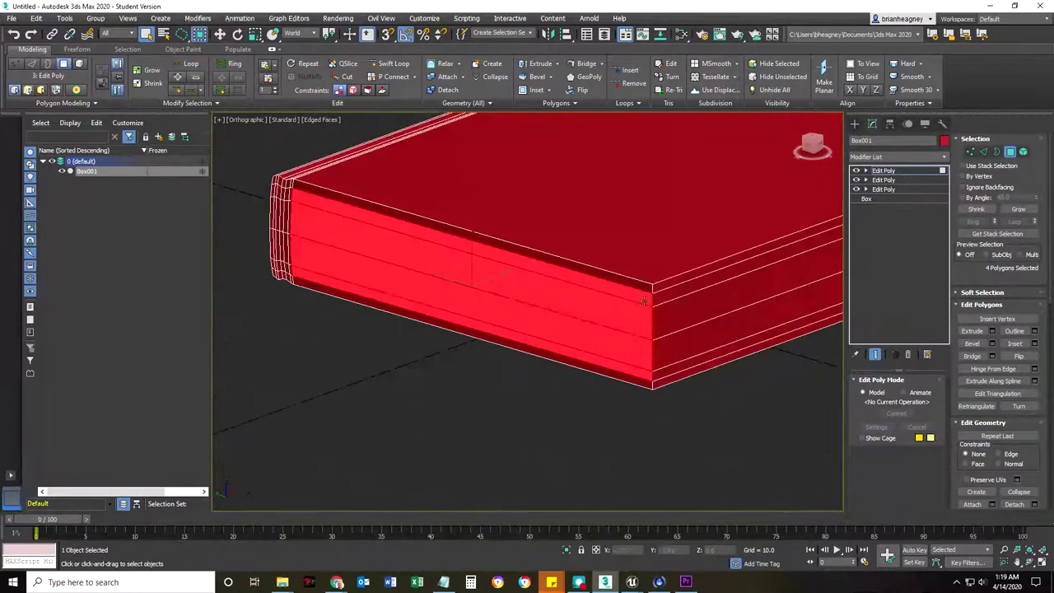
ctrl+click(675, 293)
ctrl+click(678, 312)
ctrl+click(692, 348)
ctrl+click(662, 370)
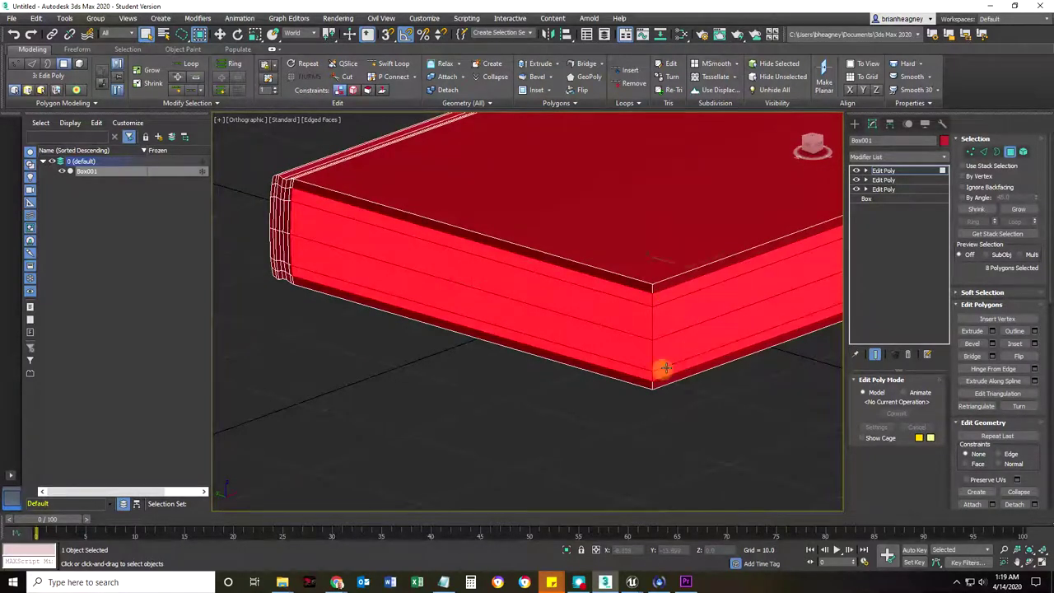
Step: Add the four matching page polygons on the book's opposite end to the selection and check them in 3D
alt+middle_drag(665, 360, 323, 305)
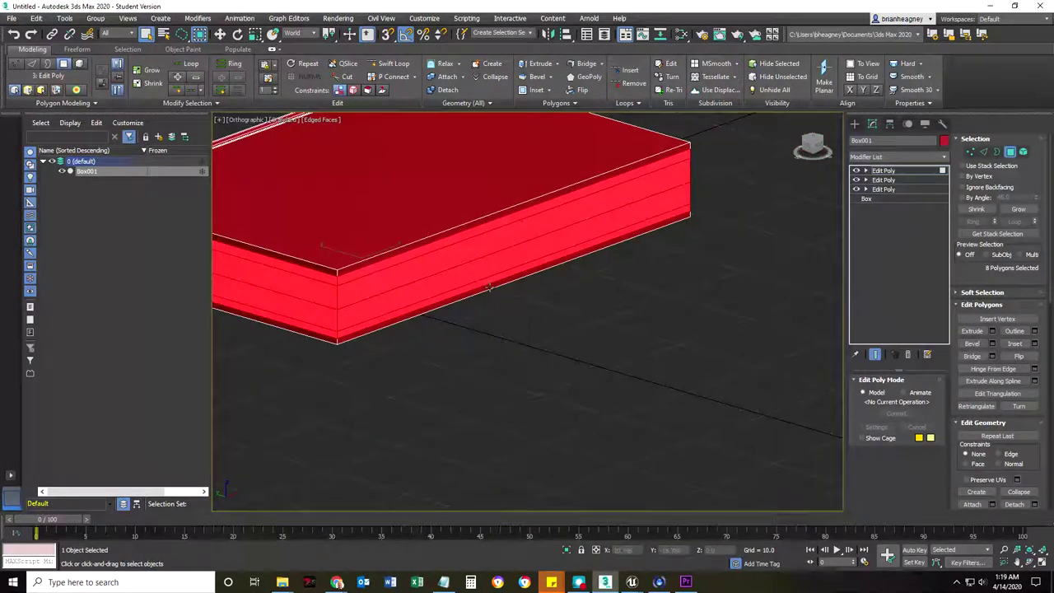
middle_drag(490, 285, 507, 275)
key(l)
scroll(555, 311, up, 5)
scroll(447, 283, up, 2)
middle_drag(447, 282, 550, 236)
drag(182, 33, 185, 51)
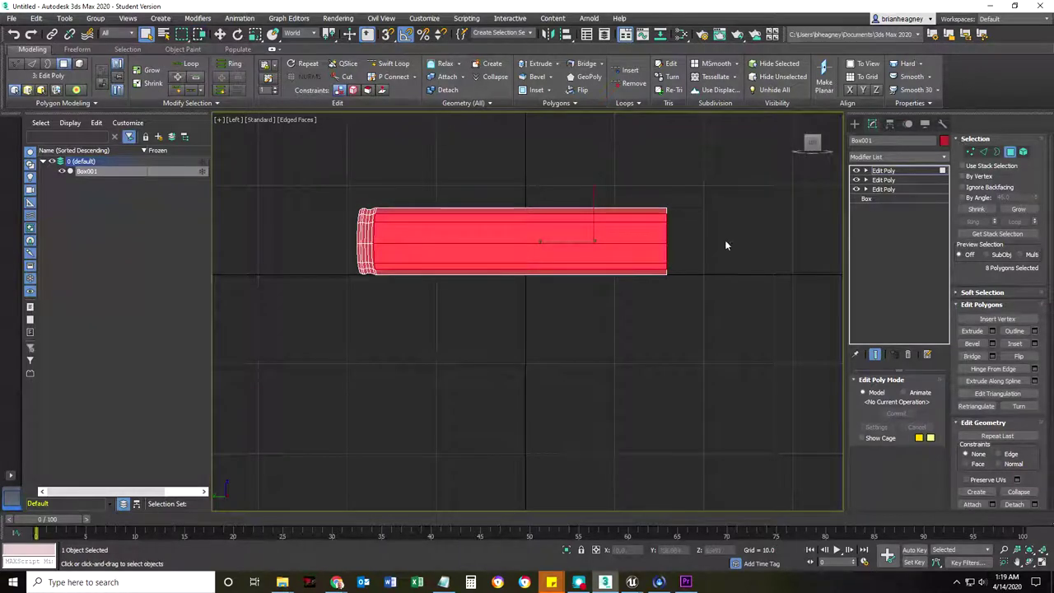
click(688, 217)
drag(675, 230, 486, 265)
alt+middle_drag(588, 245, 457, 257)
scroll(503, 247, up, 5)
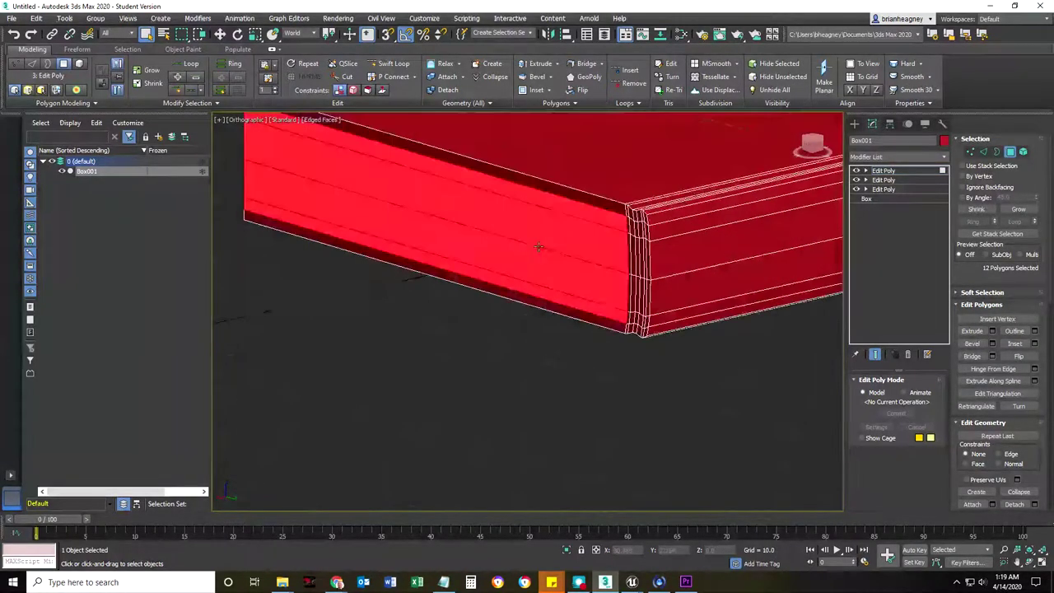
alt+middle_drag(539, 247, 581, 244)
middle_drag(647, 252, 368, 254)
alt+middle_drag(642, 189, 667, 150)
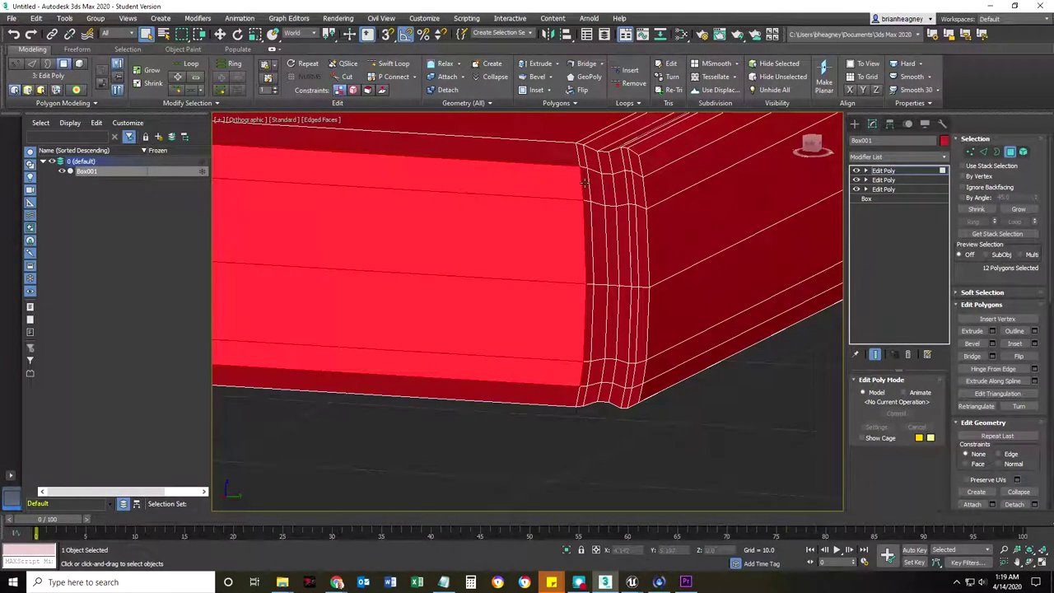
Step: Extend the selection through the groove strips at both book ends, leaving out the outermost spine strip and the cover rows
key(l)
scroll(537, 271, up, 6)
middle_drag(457, 394, 499, 209)
scroll(486, 227, up, 3)
scroll(499, 207, down, 2)
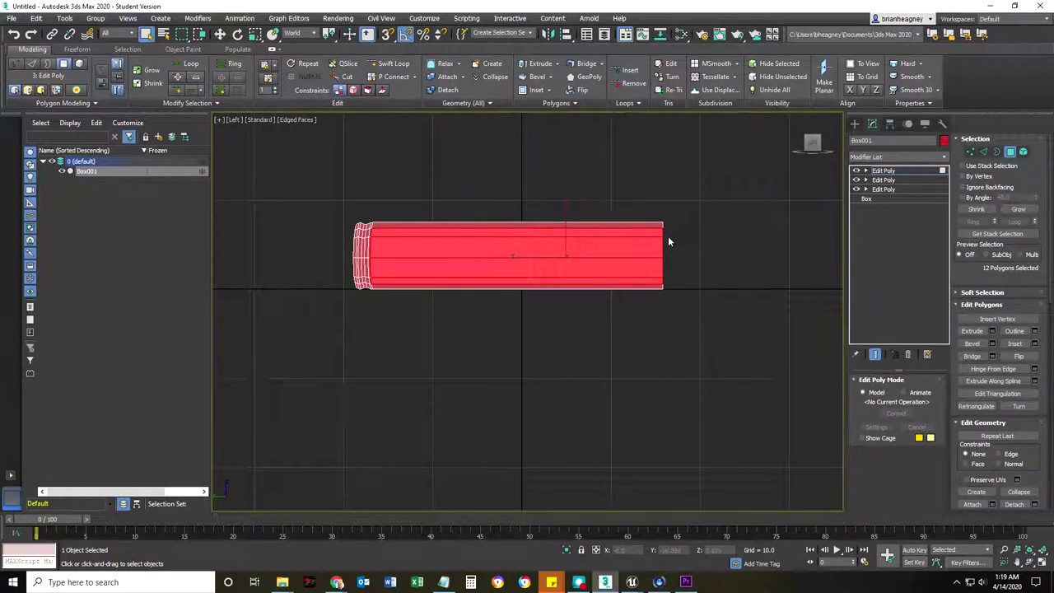
click(362, 287)
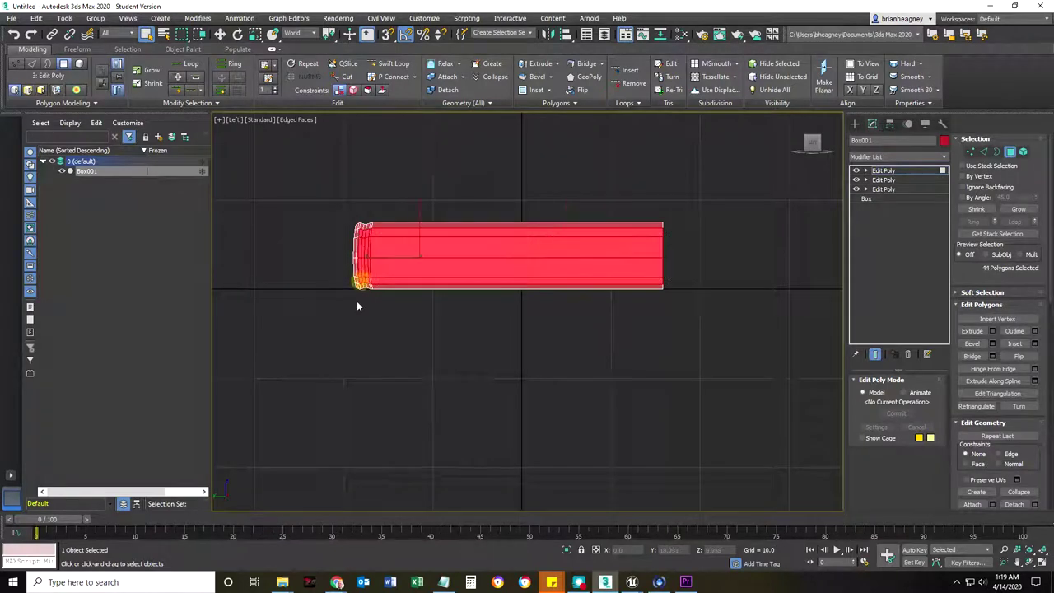
scroll(359, 255, up, 4)
alt+middle_drag(513, 244, 713, 284)
scroll(482, 289, down, 4)
scroll(505, 302, up, 1)
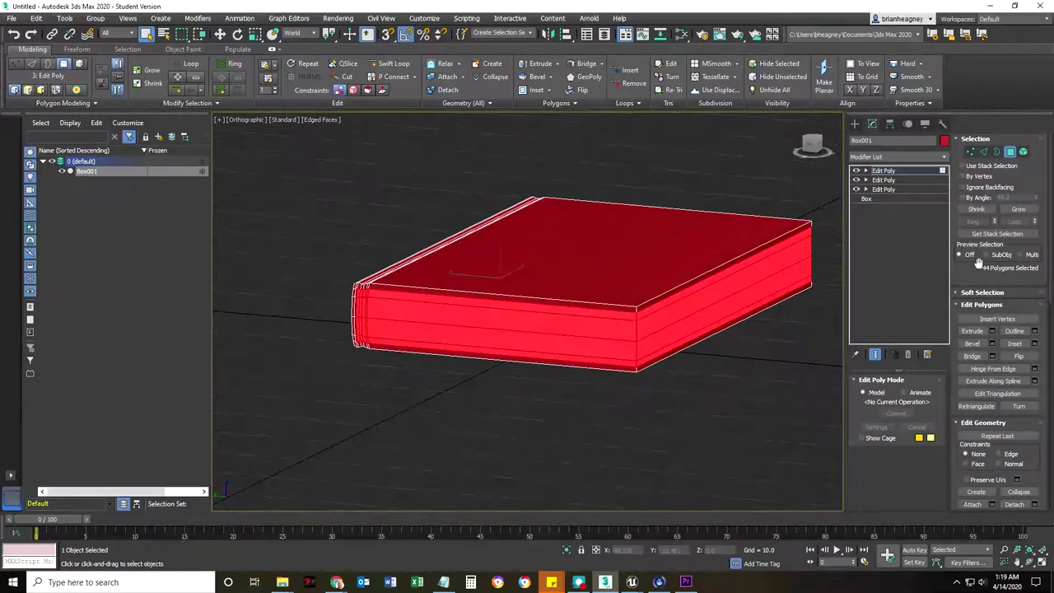
Step: Extrude the selected page polygons inward by about -1.232 using local normals, and clear the polygon selection
click(992, 331)
drag(536, 333, 549, 250)
click(536, 318)
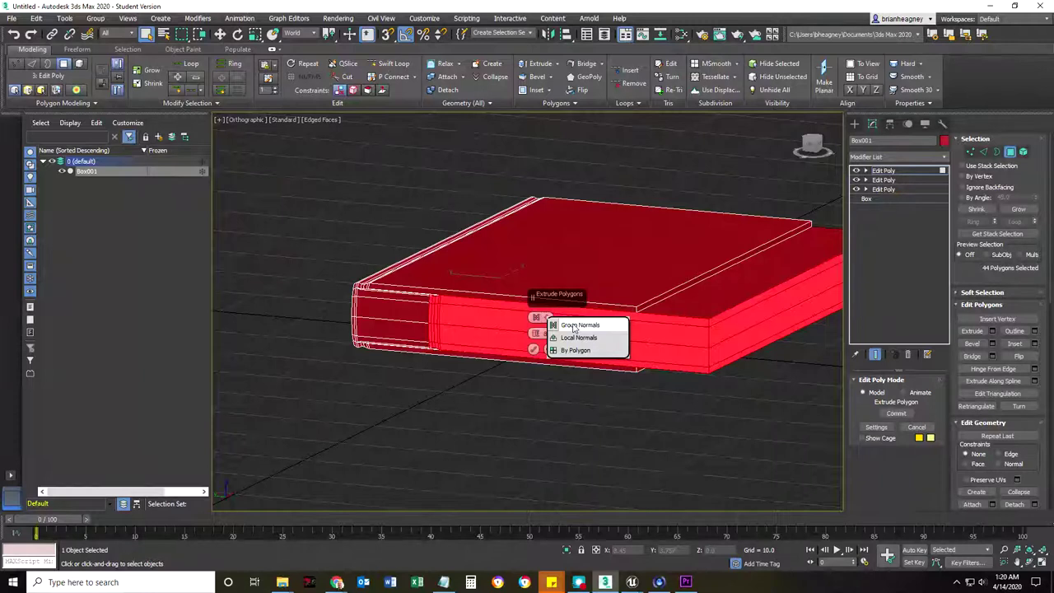
click(577, 338)
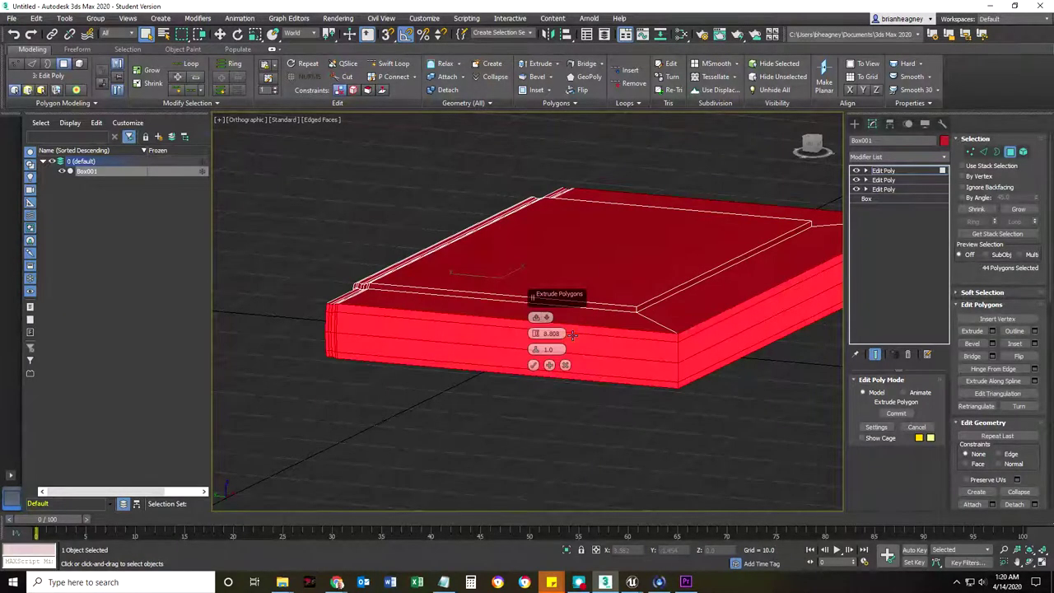
middle_drag(657, 336, 627, 316)
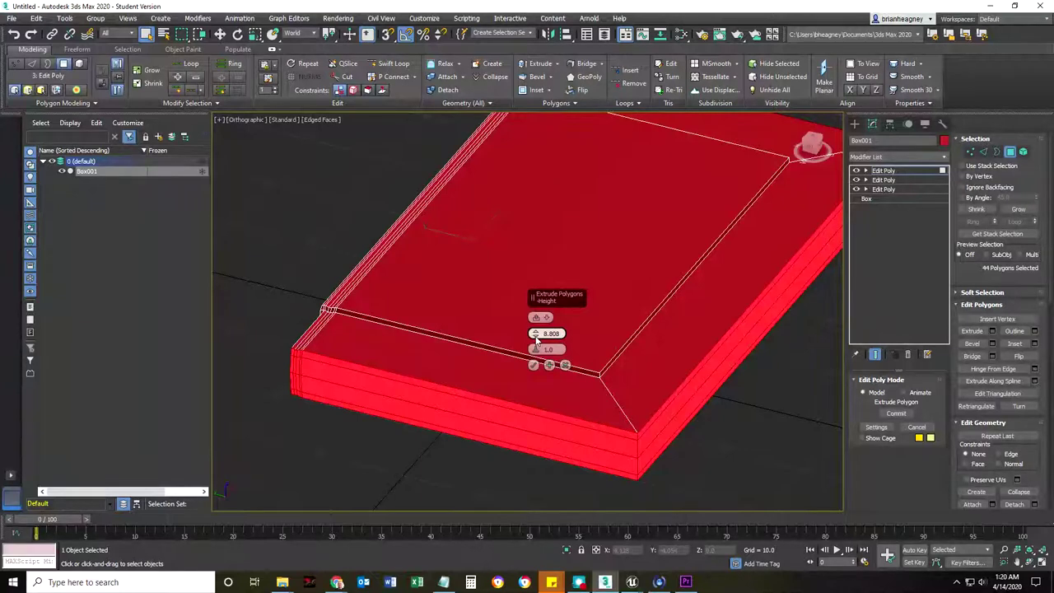
drag(535, 336, 537, 425)
alt+middle_drag(537, 425, 532, 377)
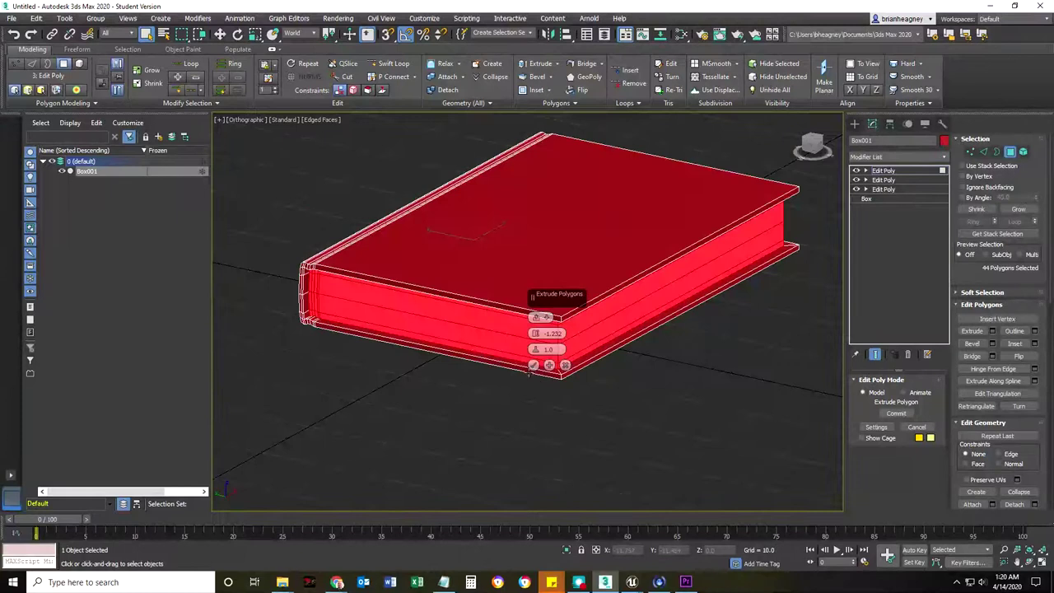
click(533, 368)
click(423, 402)
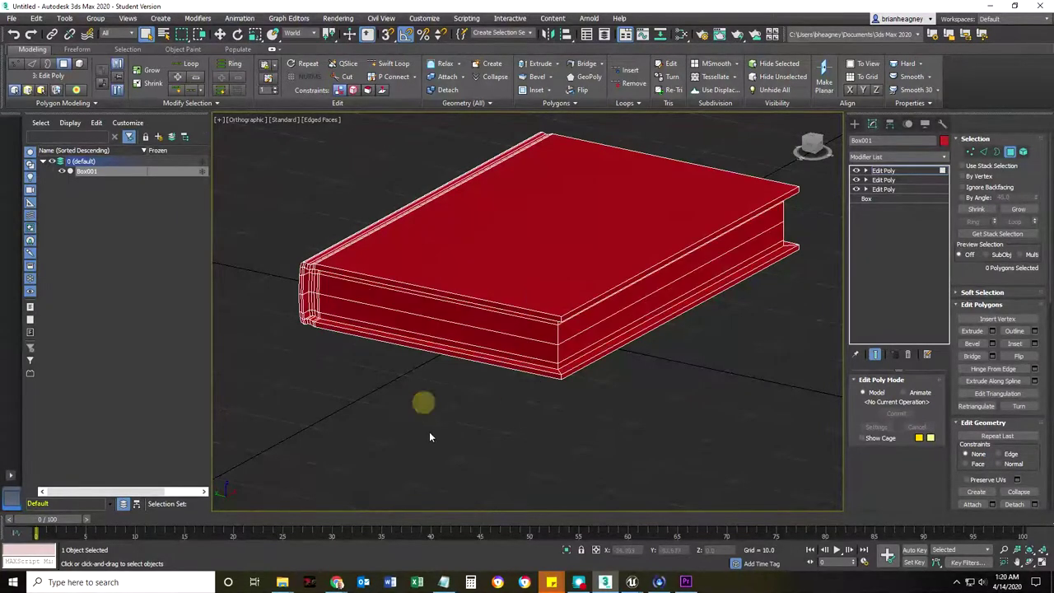
Step: Examine the book in plain shading without edged faces, checking the recessed pages, covers and spine groove
scroll(428, 420, down, 3)
key(F4)
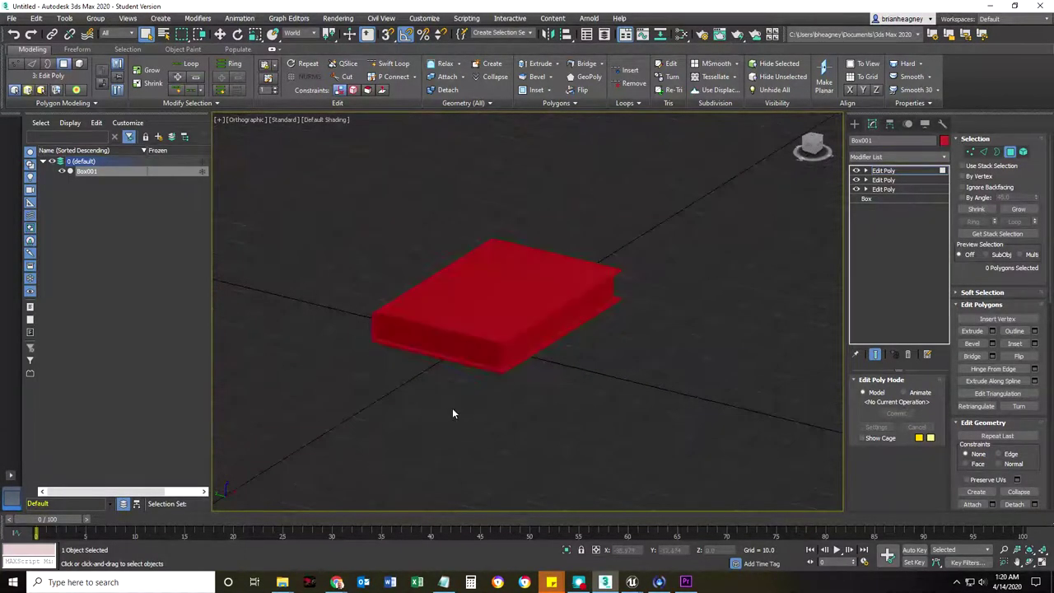
scroll(450, 410, up, 4)
scroll(451, 410, down, 3)
middle_drag(455, 408, 445, 380)
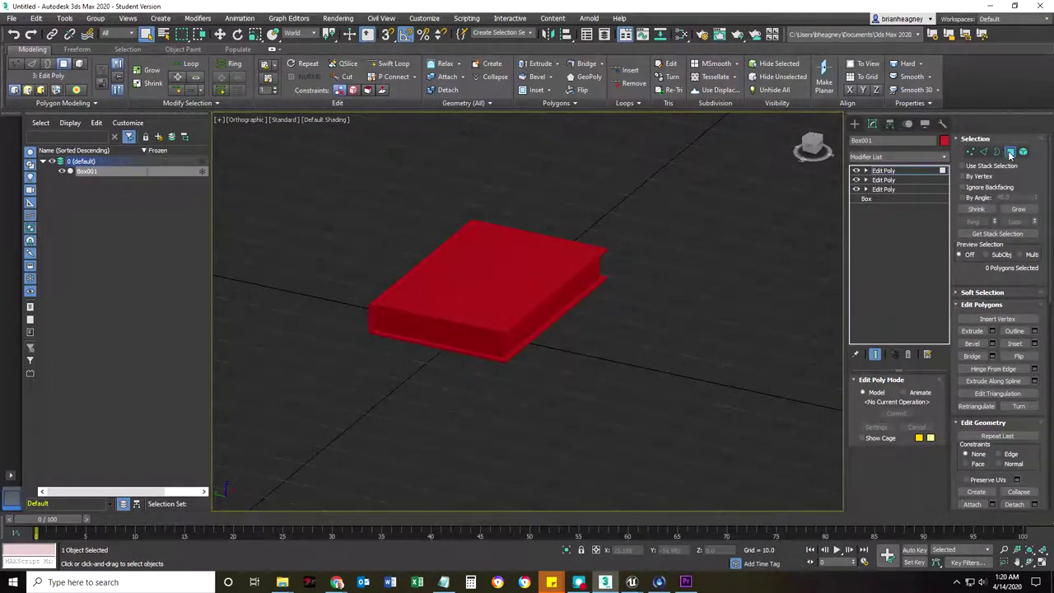
scroll(363, 317, up, 5)
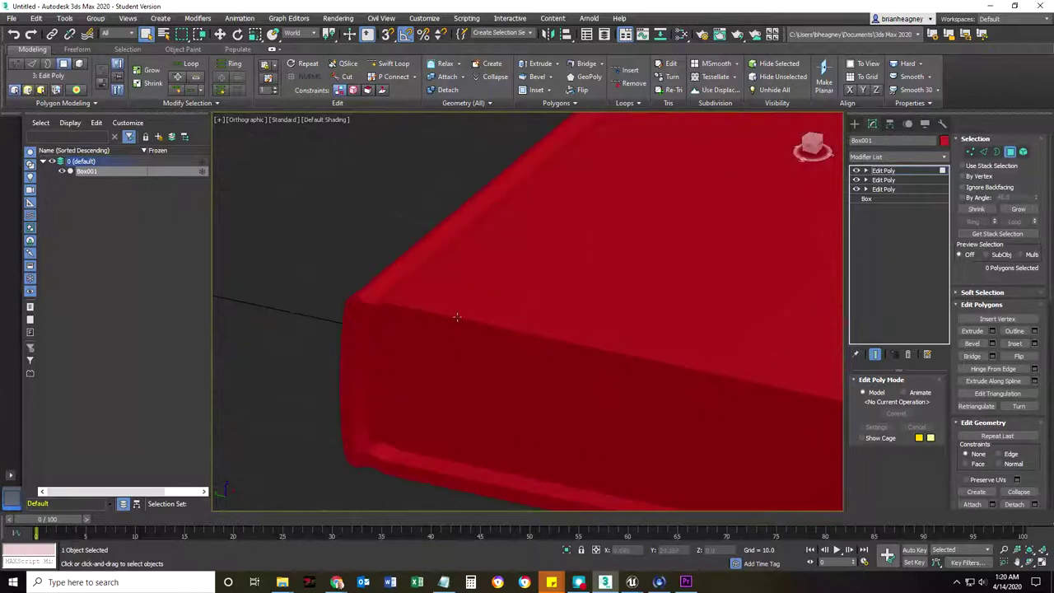
middle_drag(457, 317, 406, 262)
alt+middle_drag(710, 322, 416, 259)
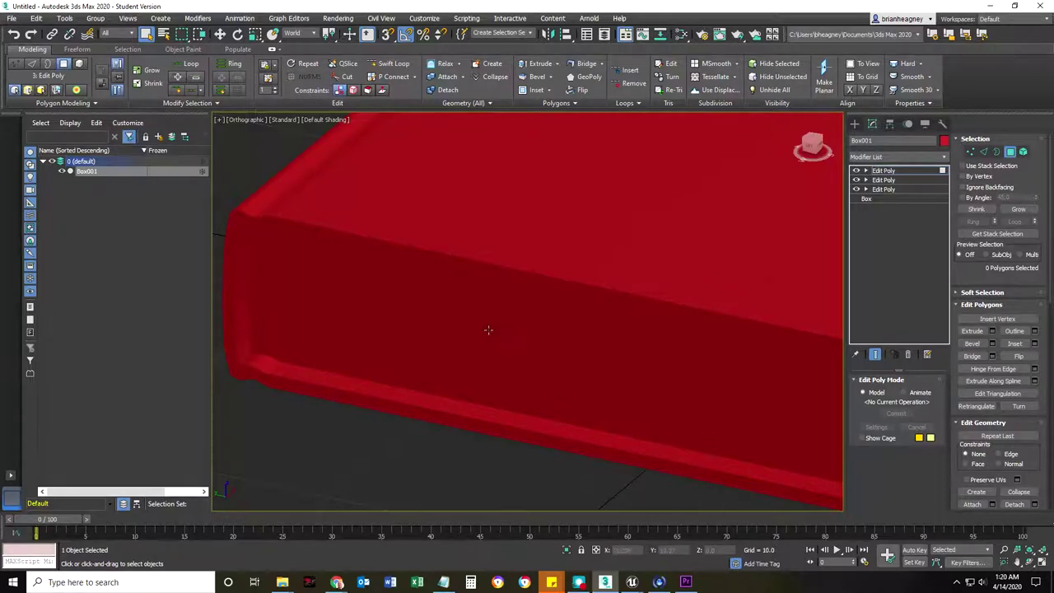
scroll(490, 315, down, 3)
middle_drag(491, 315, 456, 281)
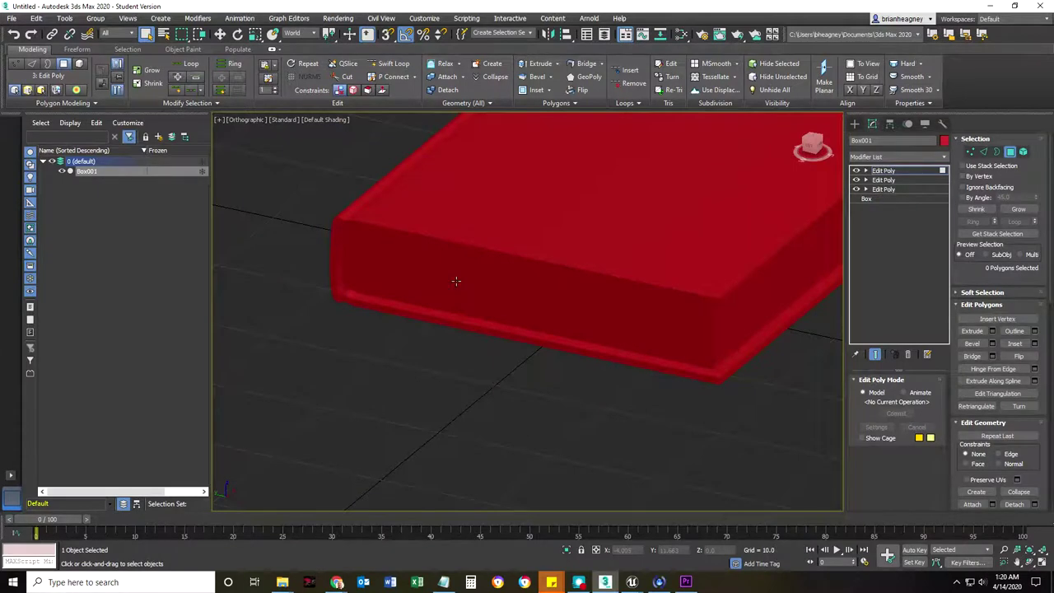
Step: Show the book from the top with edged faces and set region selection to window mode
key(t)
middle_drag(496, 344, 458, 267)
scroll(499, 262, up, 3)
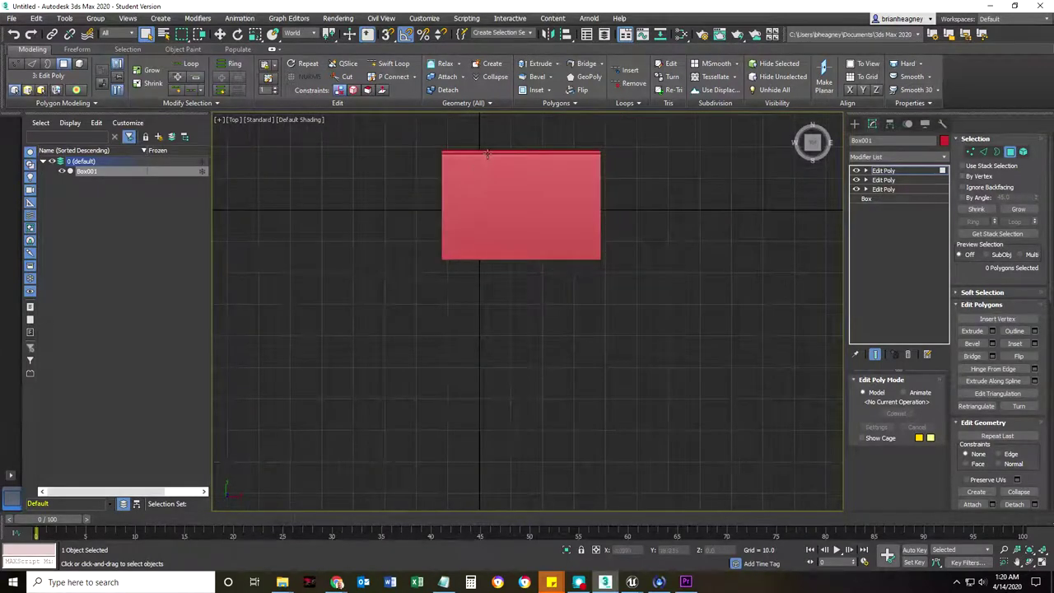
scroll(479, 167, up, 2)
middle_drag(473, 170, 448, 261)
key(F3)
key(F3)
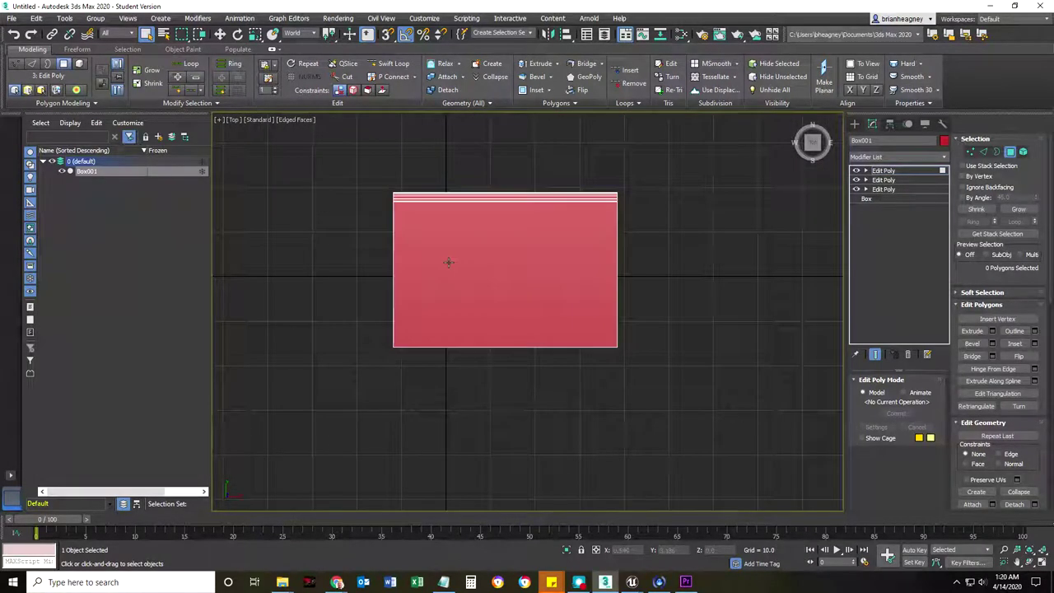
scroll(377, 228, up, 4)
key(F4)
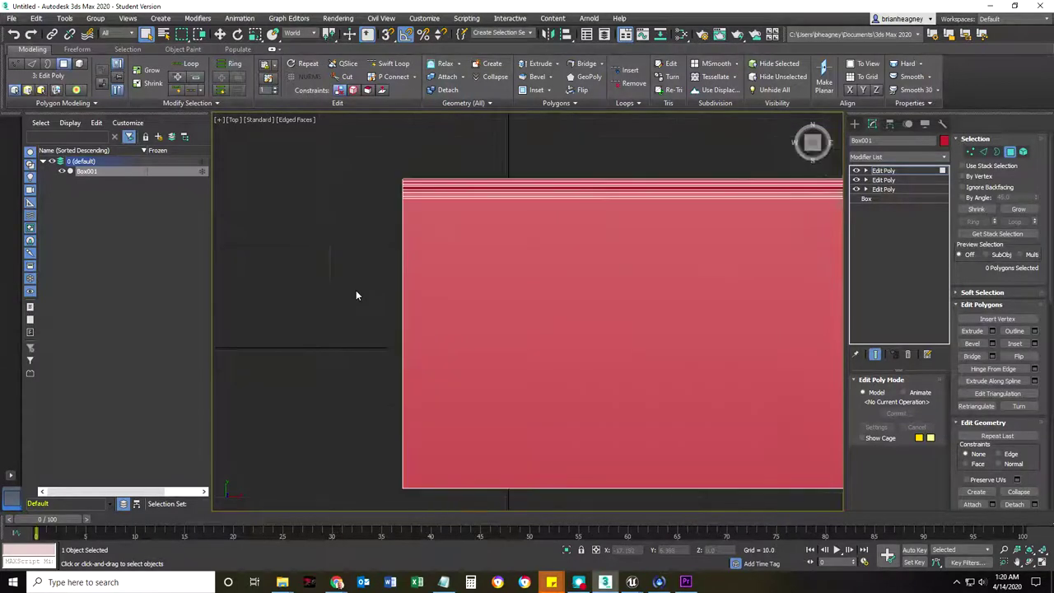
middle_drag(356, 295, 345, 262)
click(198, 34)
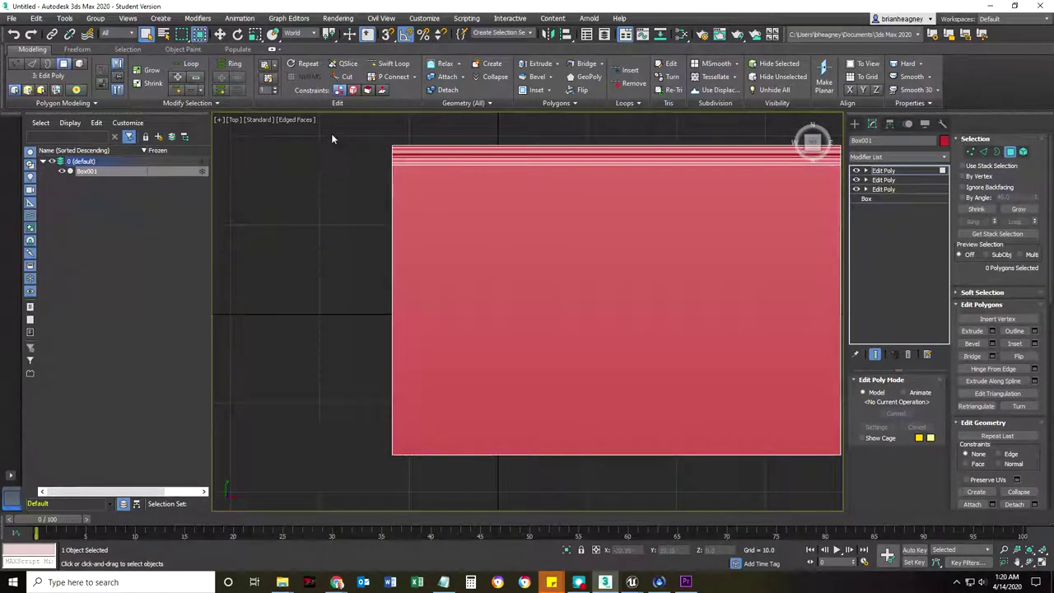
Step: Select the edges along one end of the covers and spine with a window selection at edge level
drag(338, 122, 399, 489)
alt+middle_drag(441, 488, 475, 219)
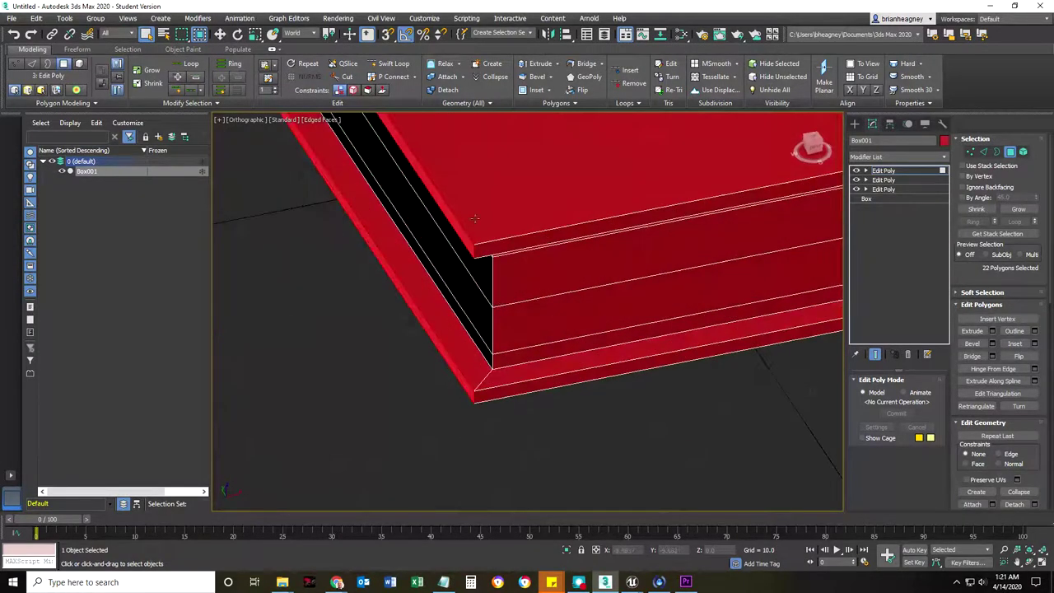
click(984, 152)
alt+middle_drag(589, 289, 554, 317)
key(t)
scroll(552, 312, up, 5)
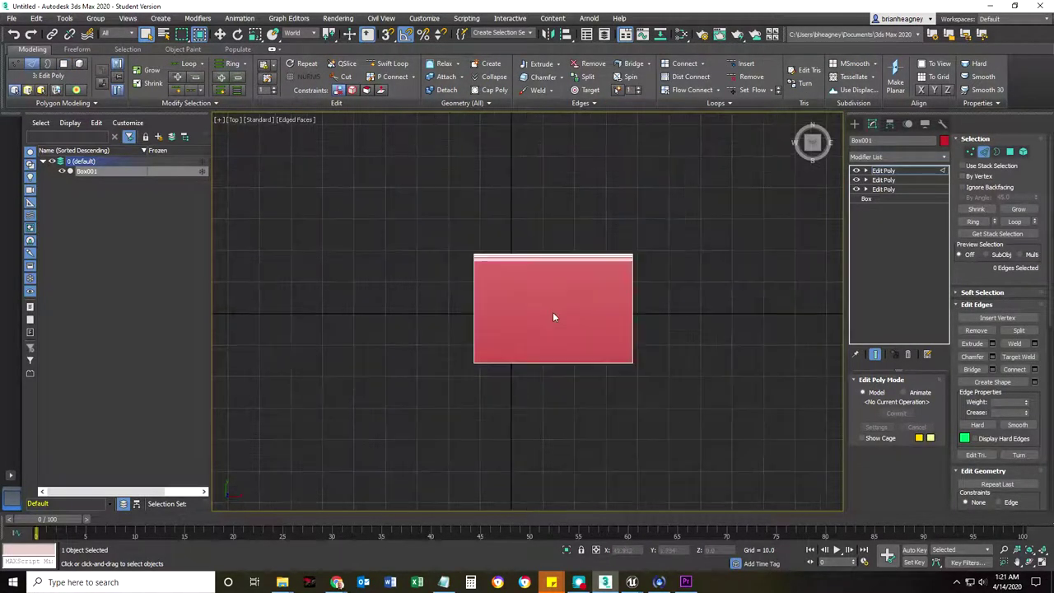
drag(325, 159, 370, 427)
middle_drag(433, 444, 466, 322)
scroll(467, 146, up, 3)
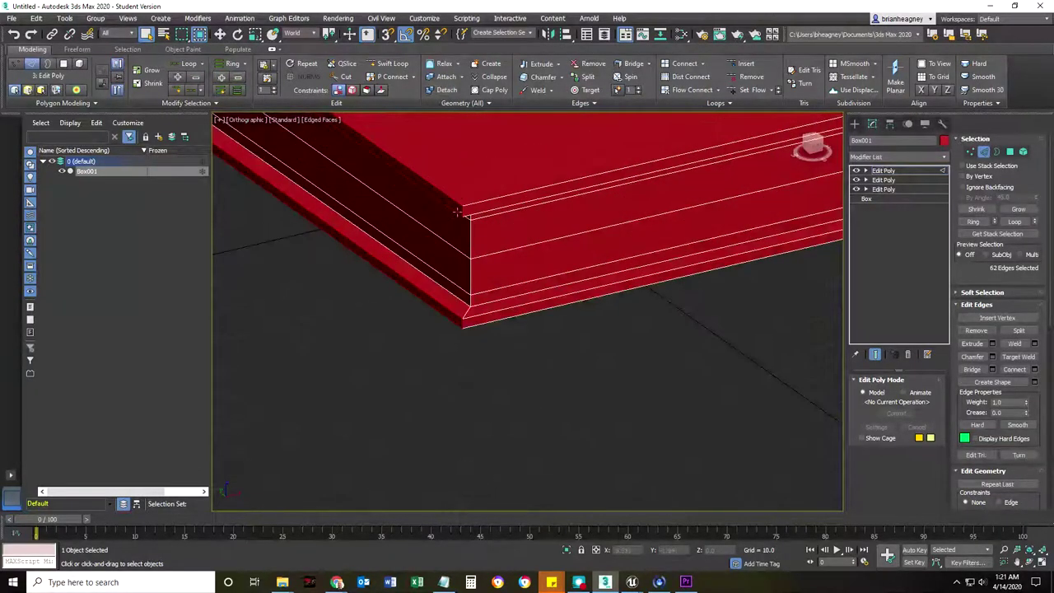
Step: Add the cover edges on the side opposite the spine and along the other book end to the selection
scroll(610, 255, down, 5)
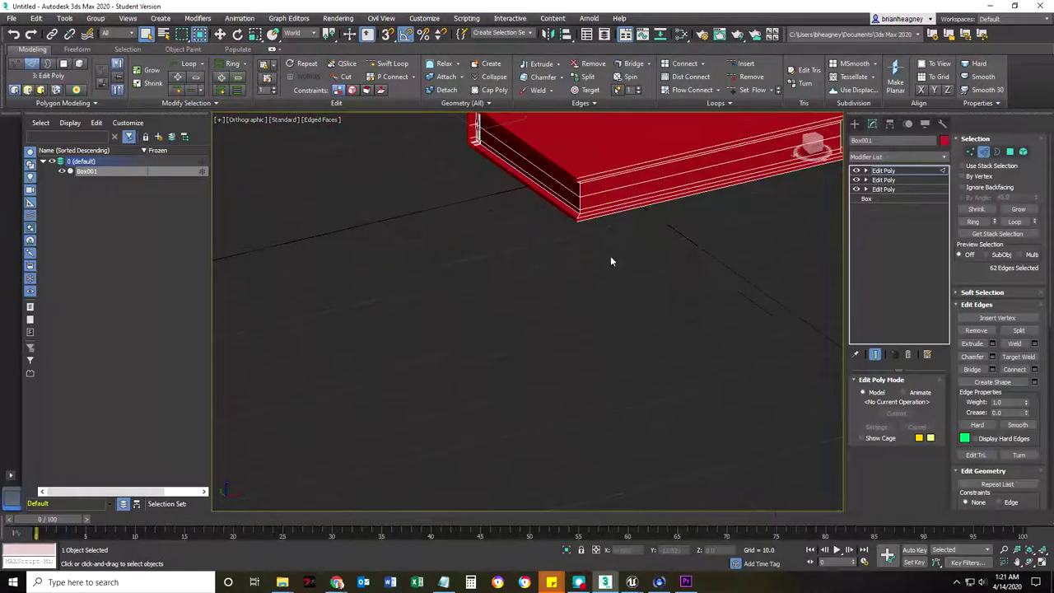
middle_drag(581, 247, 442, 316)
key(t)
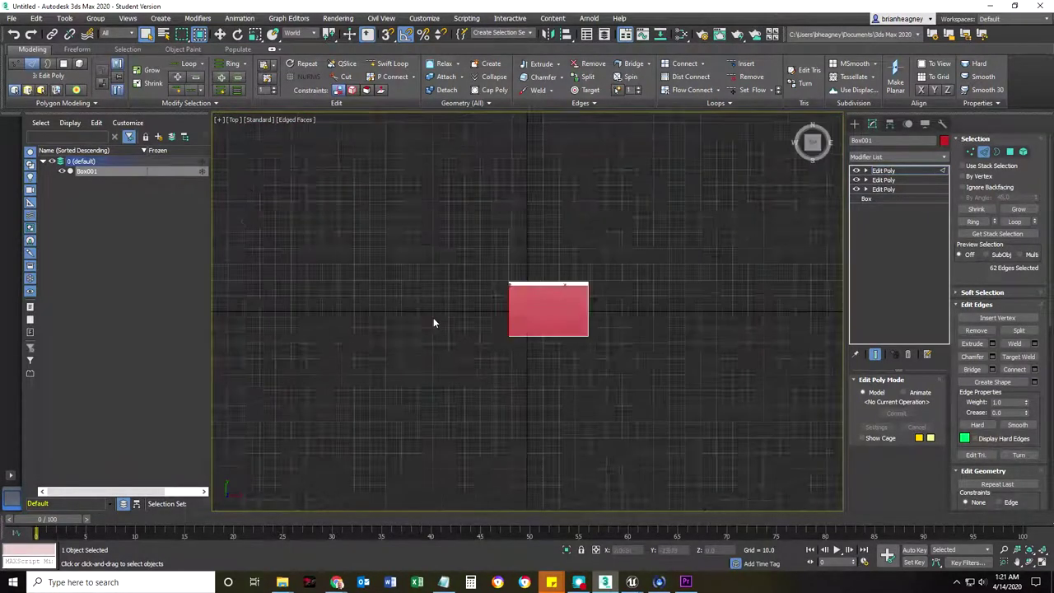
scroll(567, 376, up, 5)
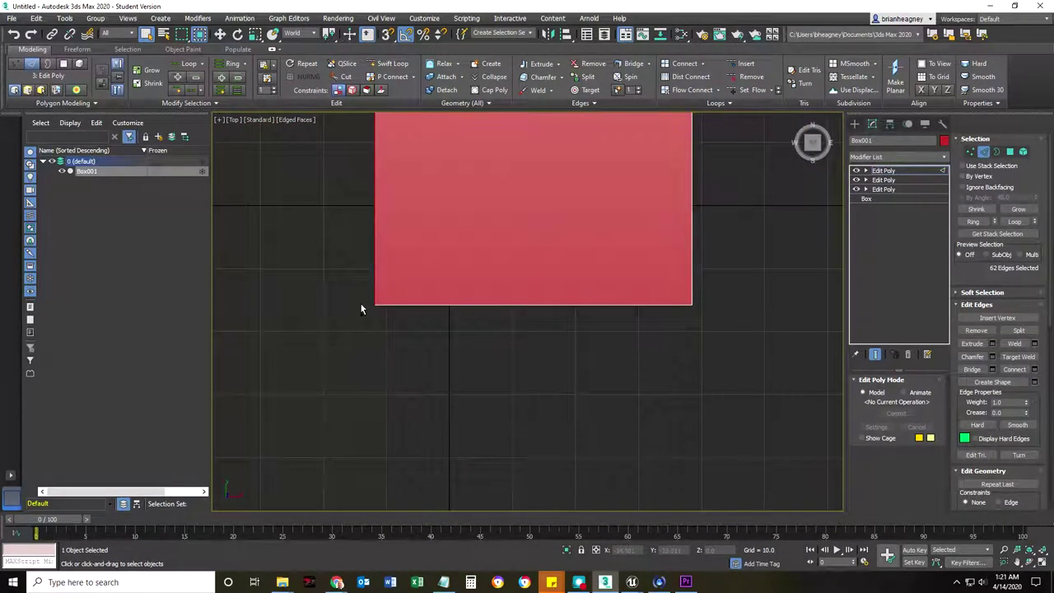
drag(653, 361, 706, 357)
middle_drag(704, 355, 618, 424)
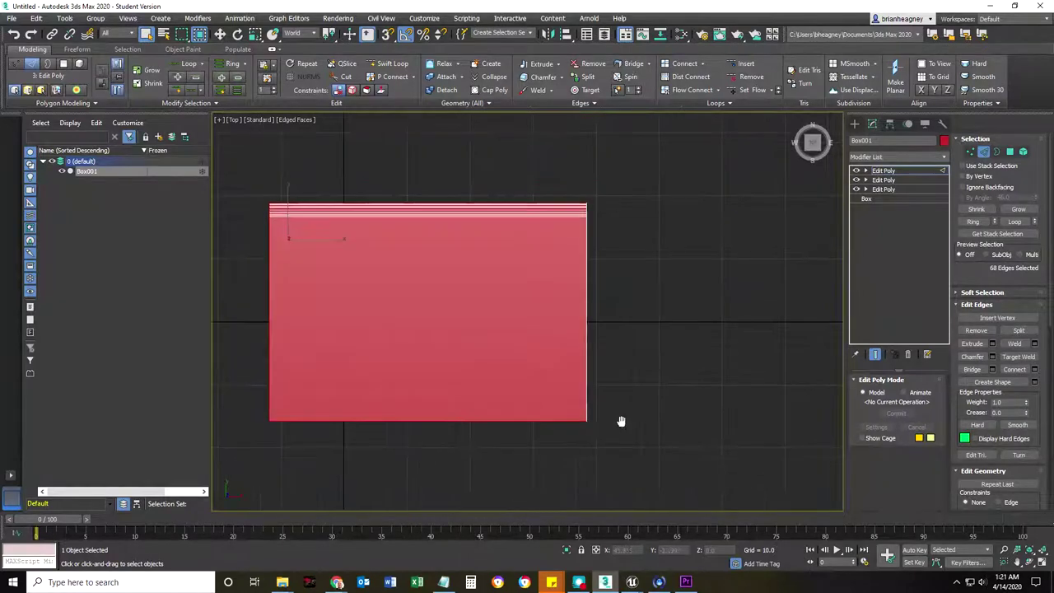
drag(581, 355, 585, 465)
alt+middle_drag(492, 436, 447, 322)
scroll(447, 322, up, 5)
middle_drag(519, 297, 696, 237)
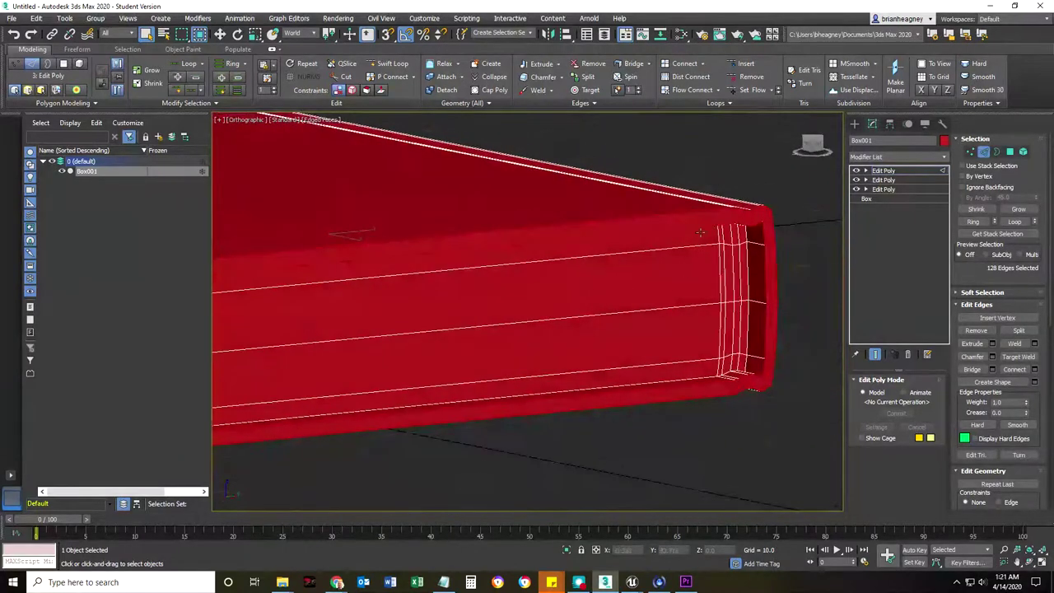
Step: Deselect the short cross edges on the upper cover rim, groove and upper spine corner at this book end
alt+middle_drag(721, 346, 604, 312)
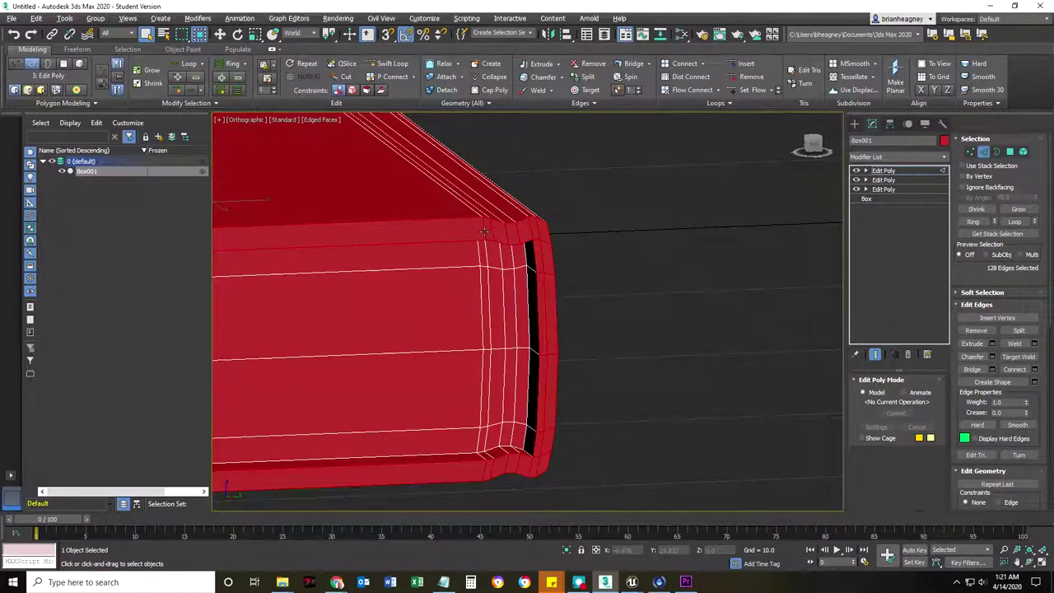
alt+click(490, 232)
alt+click(502, 231)
alt+click(530, 234)
alt+click(536, 232)
alt+click(539, 241)
alt+click(540, 243)
alt+click(537, 238)
alt+click(541, 268)
alt+click(544, 285)
alt+click(543, 286)
middle_drag(544, 285, 536, 237)
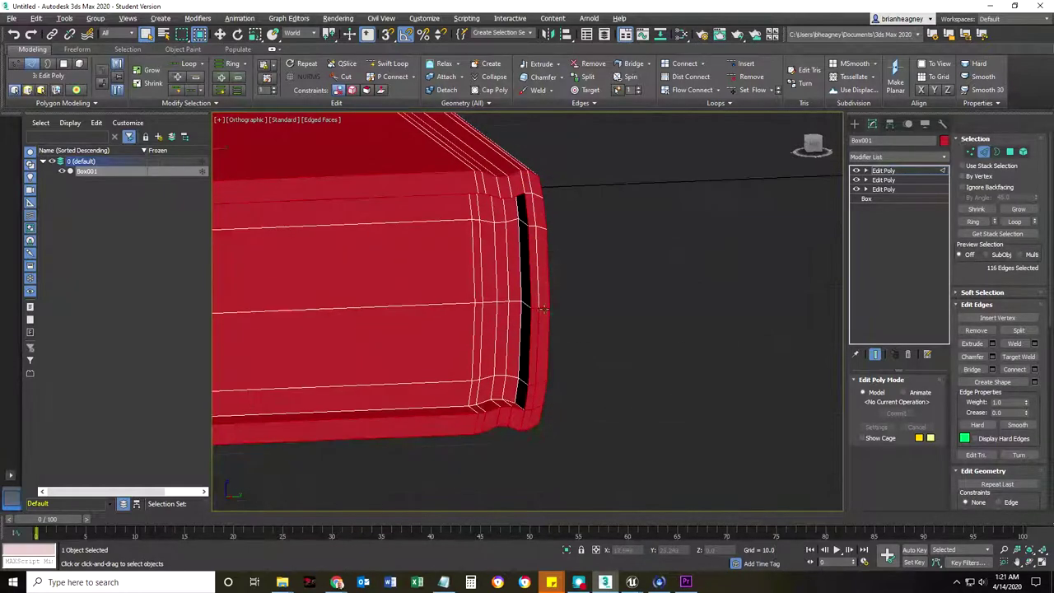
Step: Deselect the remaining short cross edges down the spine rim and along the lower cover's groove at the same end
alt+click(544, 307)
alt+click(539, 318)
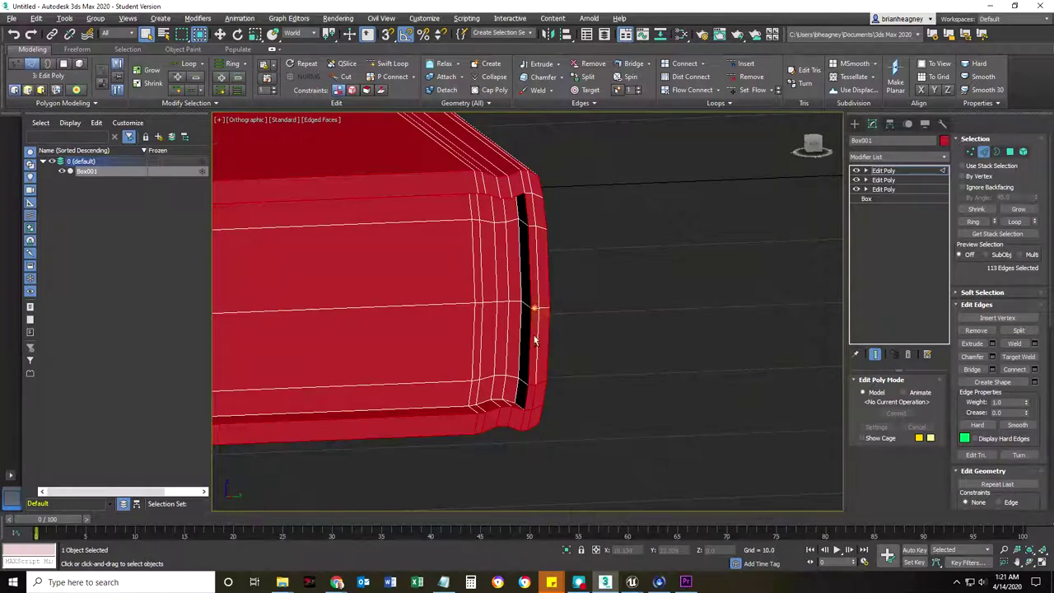
alt+click(535, 307)
middle_drag(539, 386, 531, 333)
alt+click(531, 330)
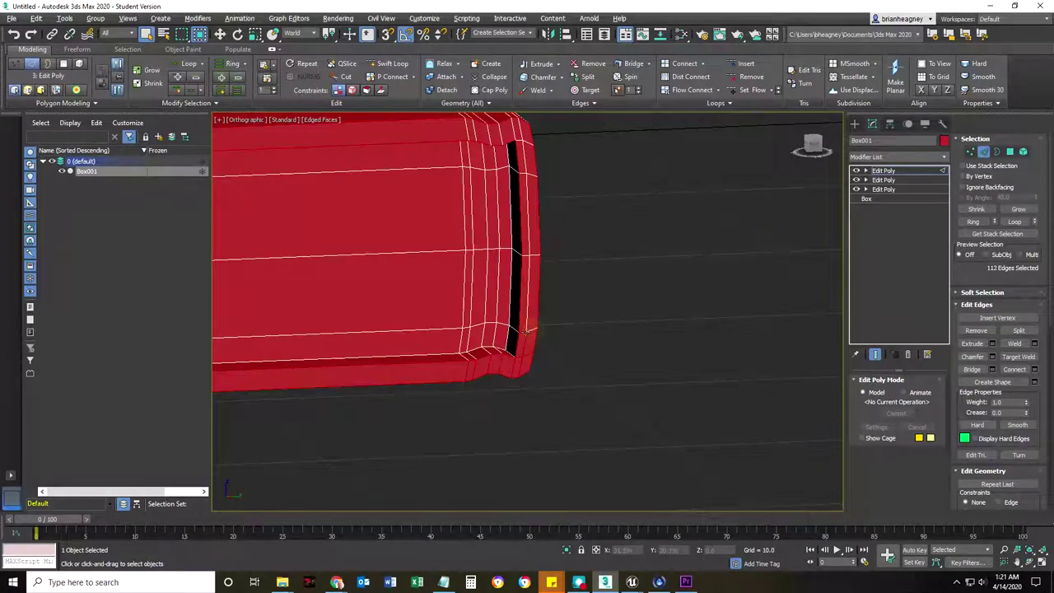
alt+click(522, 357)
alt+click(500, 365)
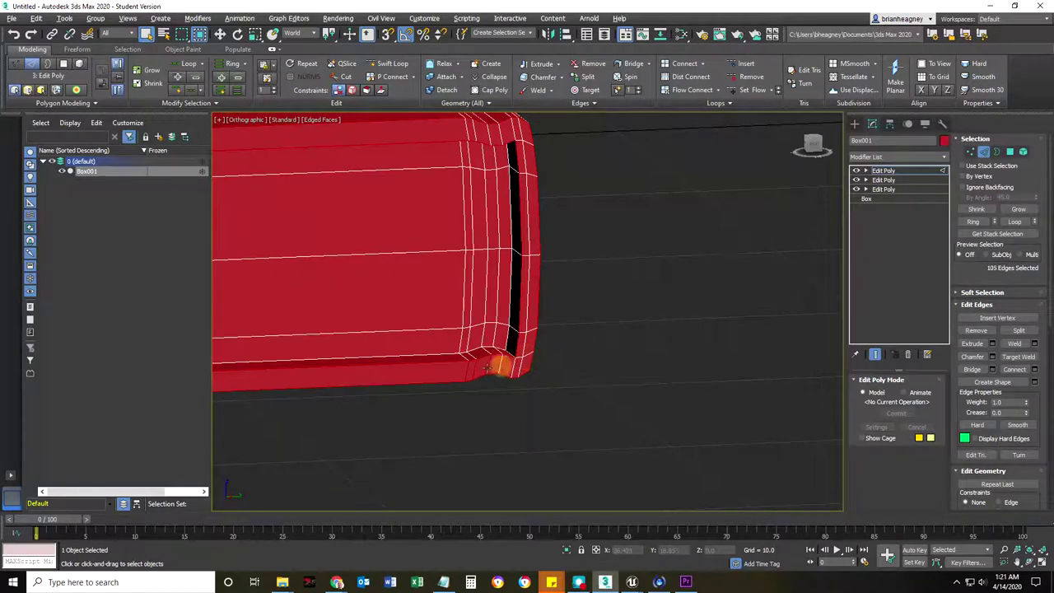
alt+click(475, 372)
Step: Deselect the short cross edges on the upper cover rim, groove and spine corner at the opposite book end
scroll(465, 371, down, 5)
alt+middle_drag(443, 372, 370, 296)
scroll(489, 261, up, 5)
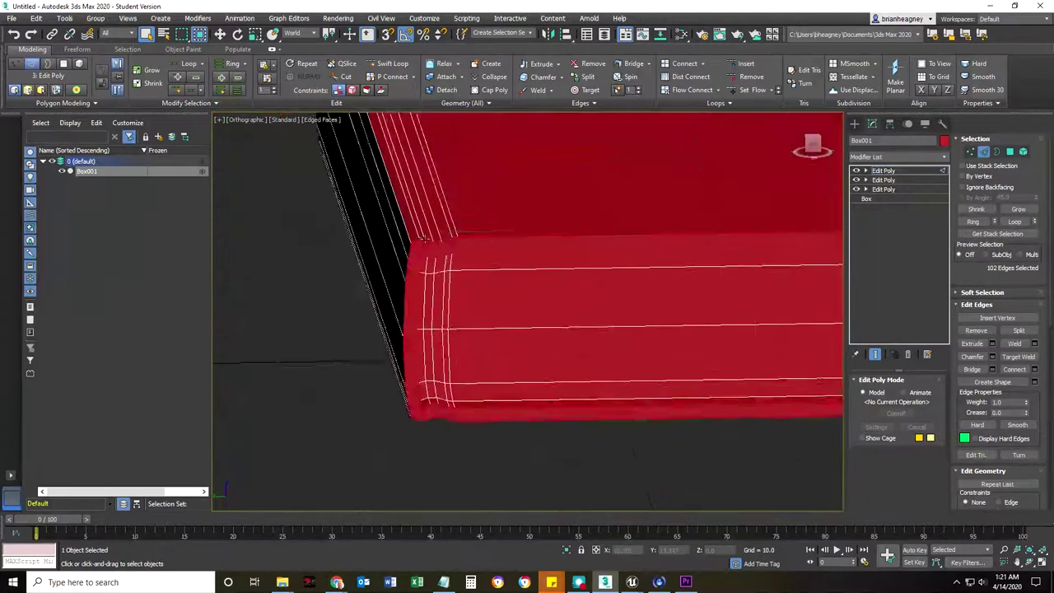
alt+click(509, 254)
alt+click(493, 259)
alt+click(463, 269)
alt+click(440, 269)
alt+click(416, 272)
alt+click(400, 271)
alt+click(393, 307)
alt+click(387, 285)
alt+click(403, 281)
middle_drag(402, 327, 427, 222)
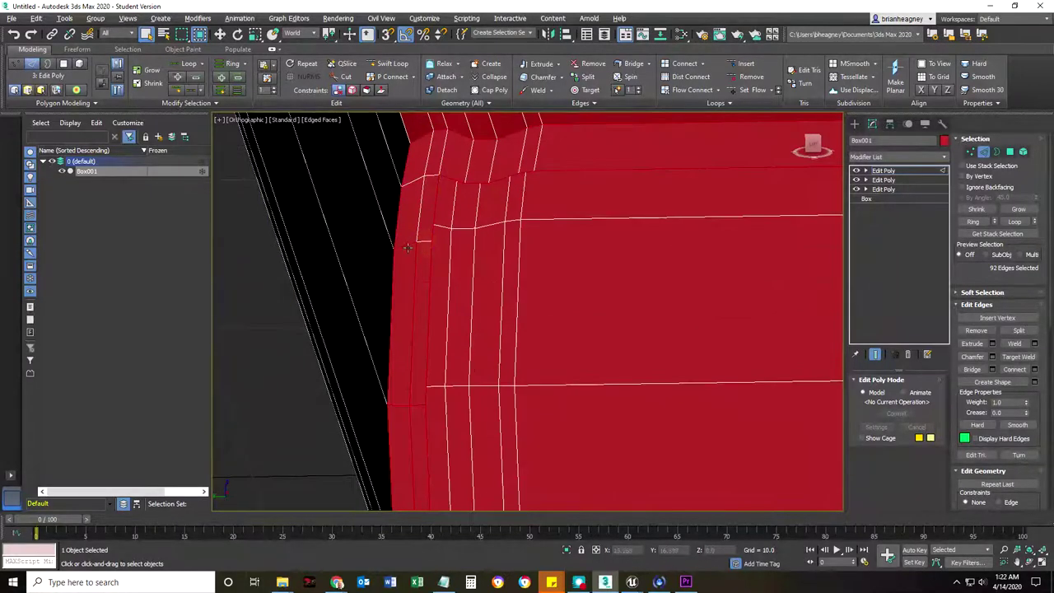
Step: Deselect the short cross edges on the lower spine rim and lower cover's groove at the opposite end
middle_drag(408, 340, 426, 246)
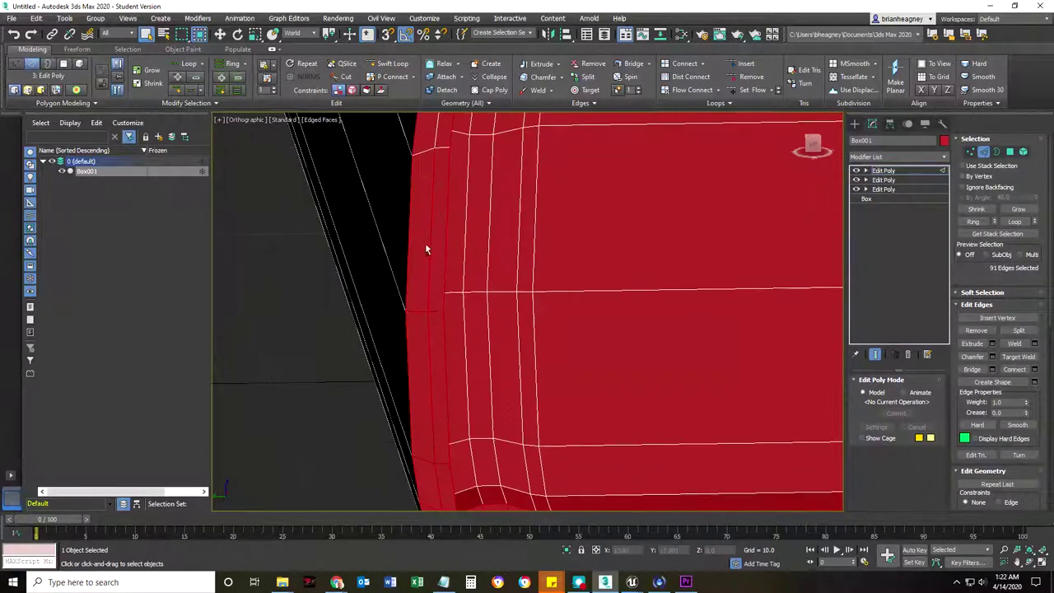
alt+click(429, 296)
alt+click(420, 311)
alt+click(430, 334)
middle_drag(430, 336, 429, 221)
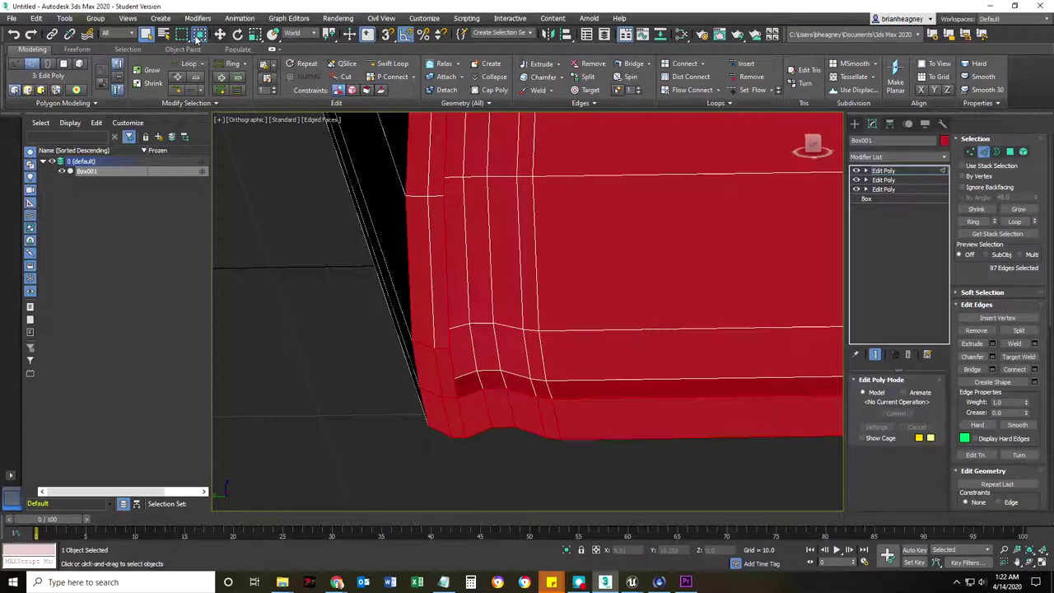
middle_drag(466, 329, 444, 247)
alt+click(418, 304)
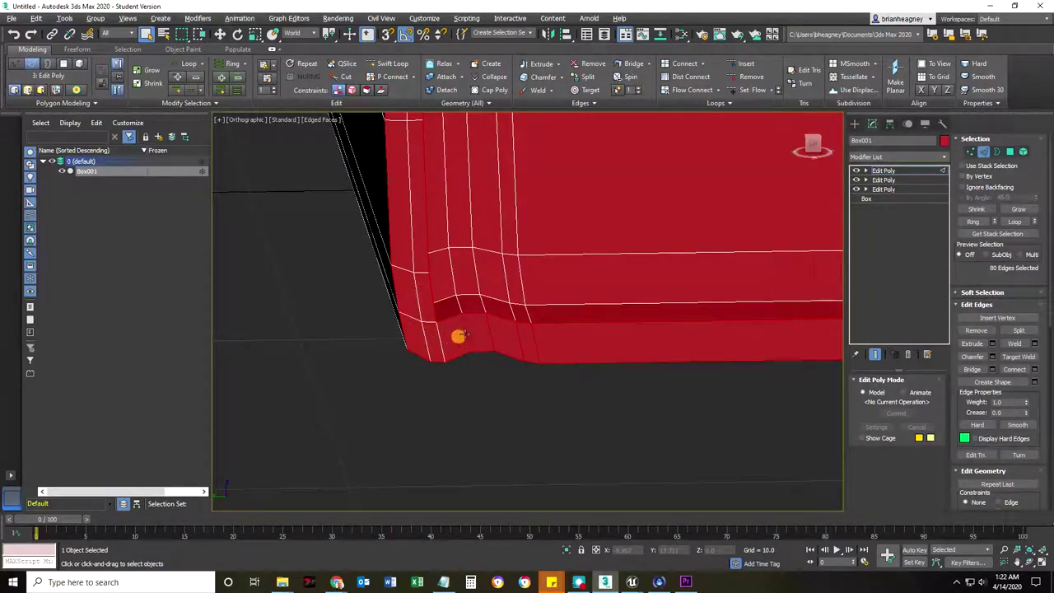
alt+click(486, 334)
Step: Start a chamfer on the selected cover and spine rim edges and set its amount to 0.194
alt+middle_drag(548, 342, 415, 181)
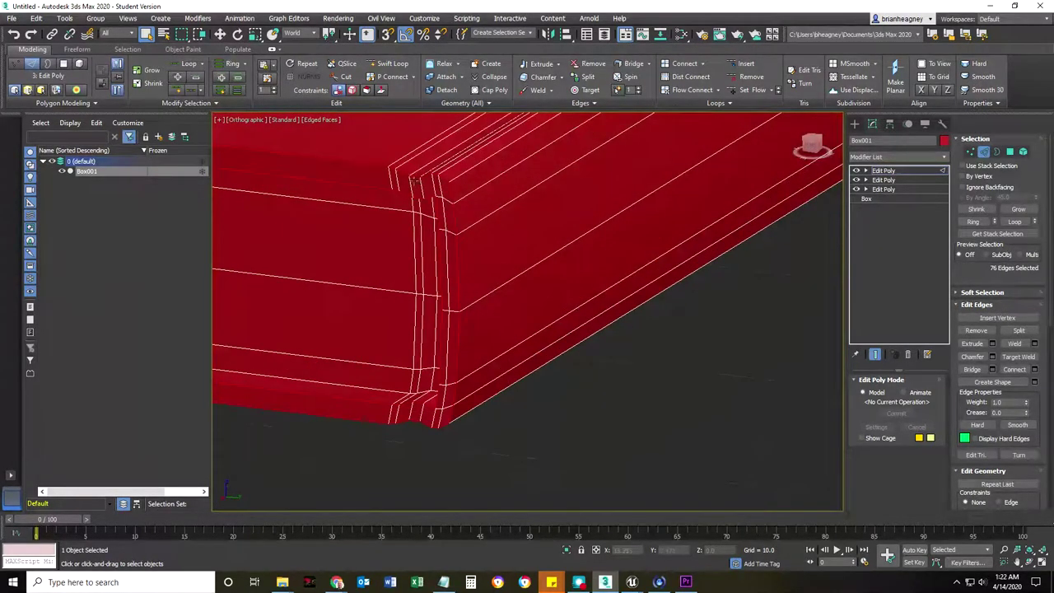
scroll(429, 226, up, 3)
middle_drag(473, 334, 506, 100)
alt+middle_drag(334, 357, 489, 286)
middle_drag(812, 379, 704, 329)
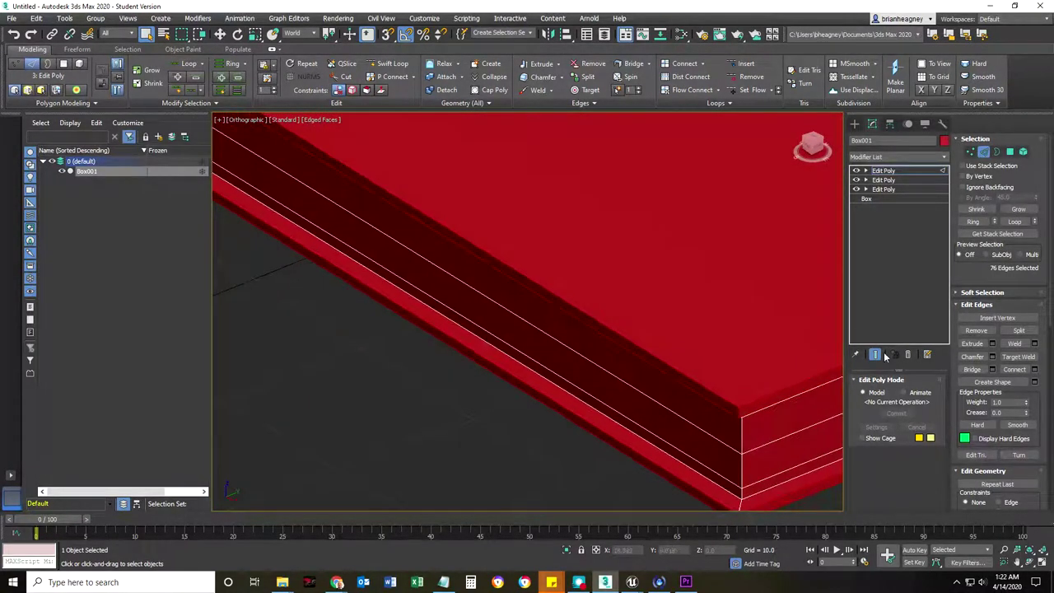
click(993, 356)
scroll(710, 345, up, 6)
middle_drag(711, 344, 713, 325)
drag(535, 334, 536, 372)
middle_drag(664, 391, 648, 338)
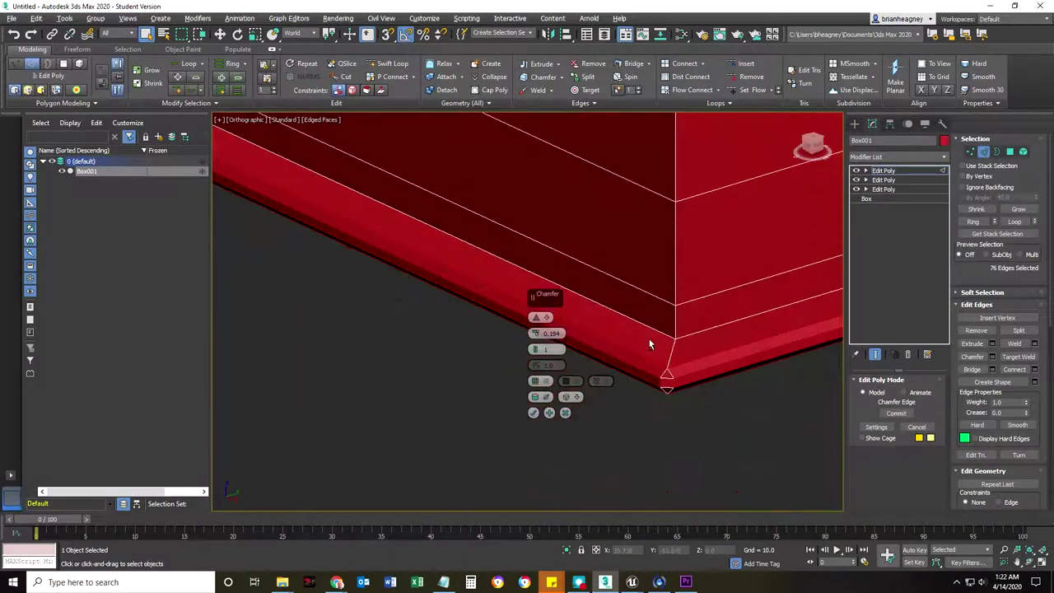
Step: Reduce the rim edge chamfer amount to 0.125
scroll(643, 362, up, 4)
scroll(675, 330, down, 8)
middle_drag(680, 331, 620, 288)
scroll(639, 289, up, 5)
middle_drag(515, 270, 731, 259)
middle_drag(407, 261, 423, 253)
drag(534, 339, 535, 340)
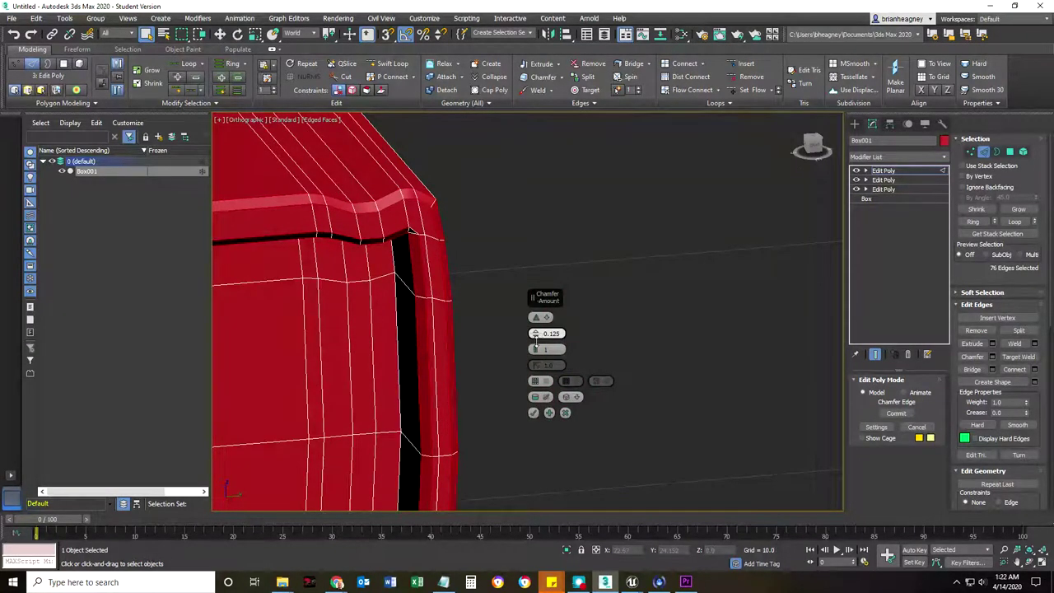
Step: Give the rim edge chamfer 2 segments and apply it
alt+middle_drag(501, 349, 380, 316)
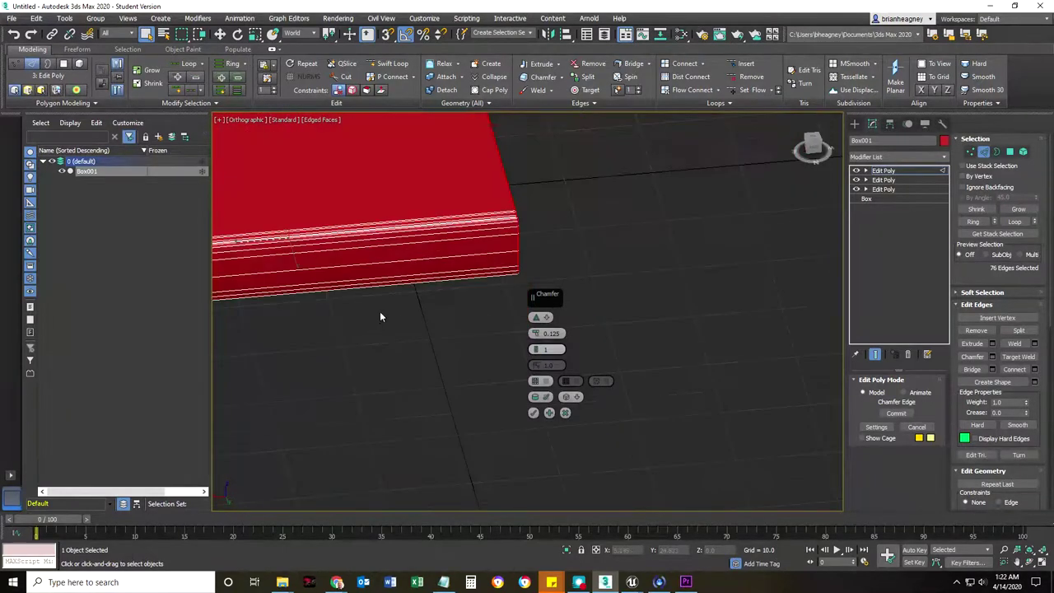
alt+middle_drag(543, 246, 458, 252)
scroll(377, 343, up, 5)
middle_drag(377, 342, 494, 260)
scroll(369, 336, up, 3)
alt+middle_drag(369, 340, 443, 249)
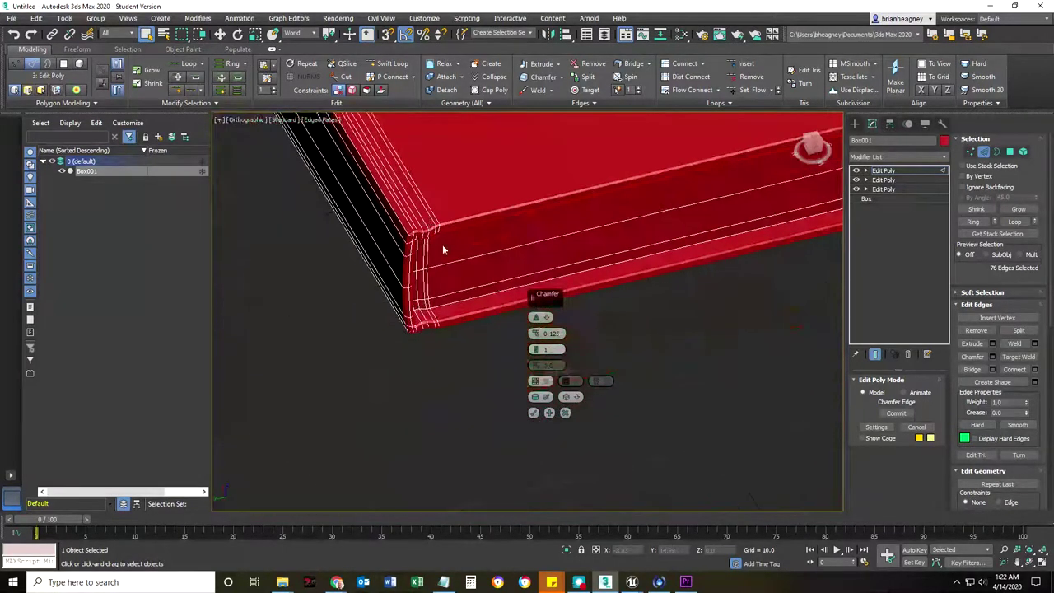
click(537, 349)
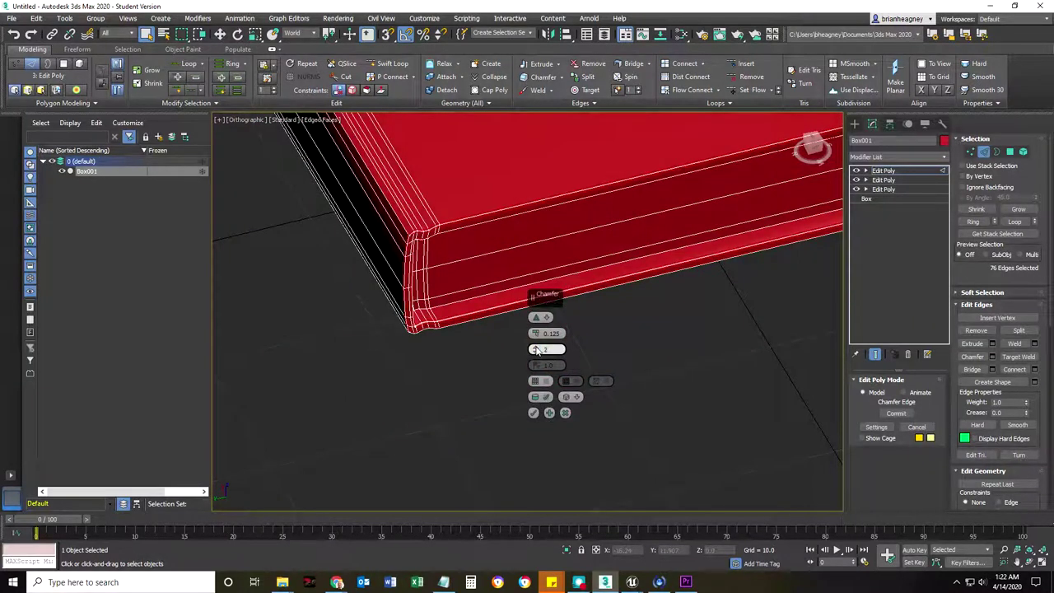
click(533, 413)
Step: Hide the edge overlay and examine the chamfered rims at the spine end and the cover corners
scroll(509, 406, down, 5)
alt+middle_drag(511, 400, 533, 392)
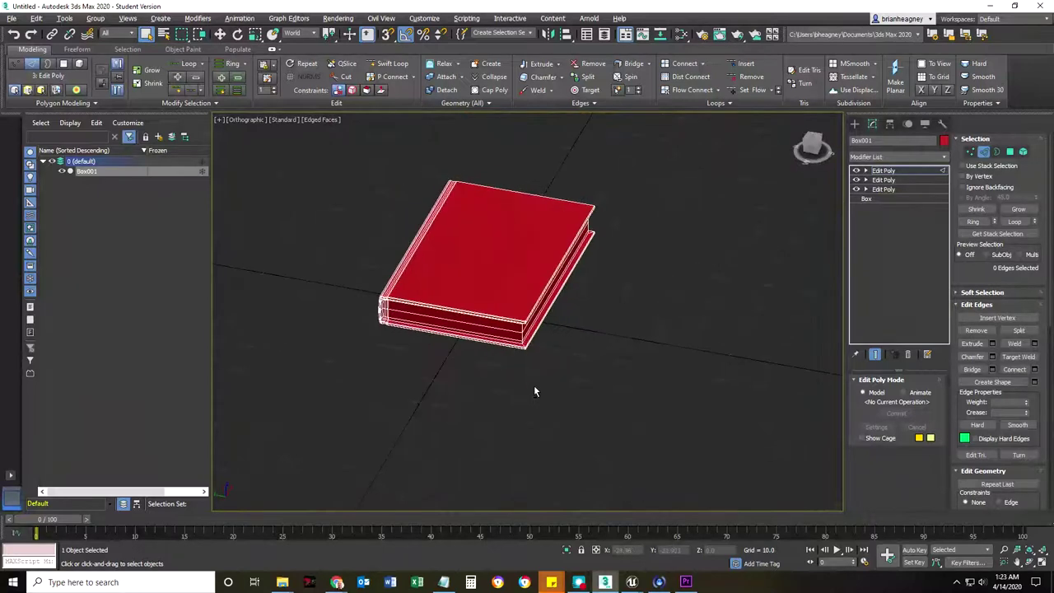
key(F4)
scroll(535, 414, up, 5)
scroll(477, 379, down, 4)
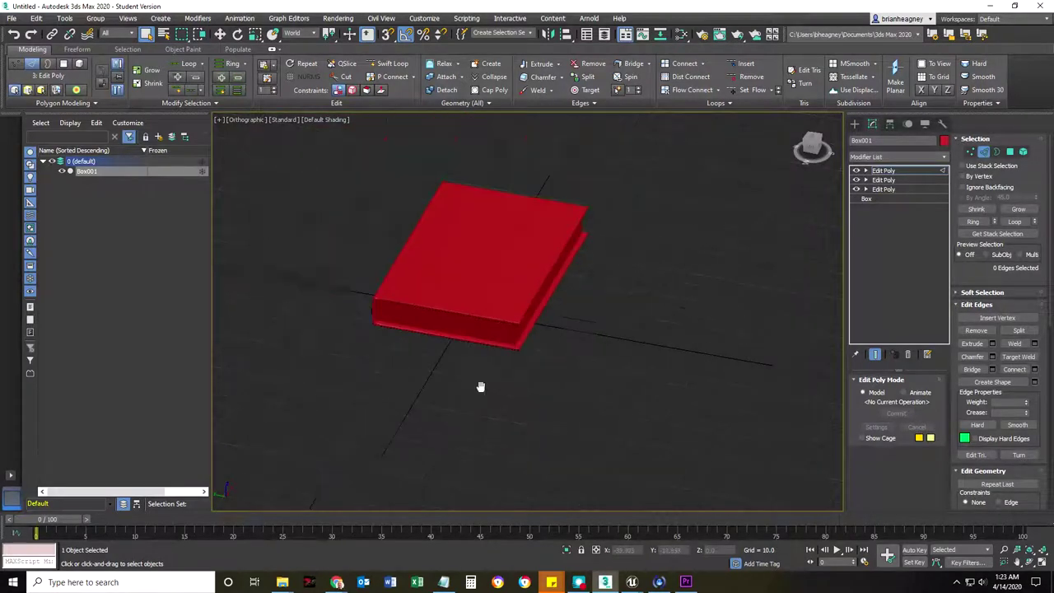
scroll(482, 387, up, 5)
alt+middle_drag(466, 388, 543, 356)
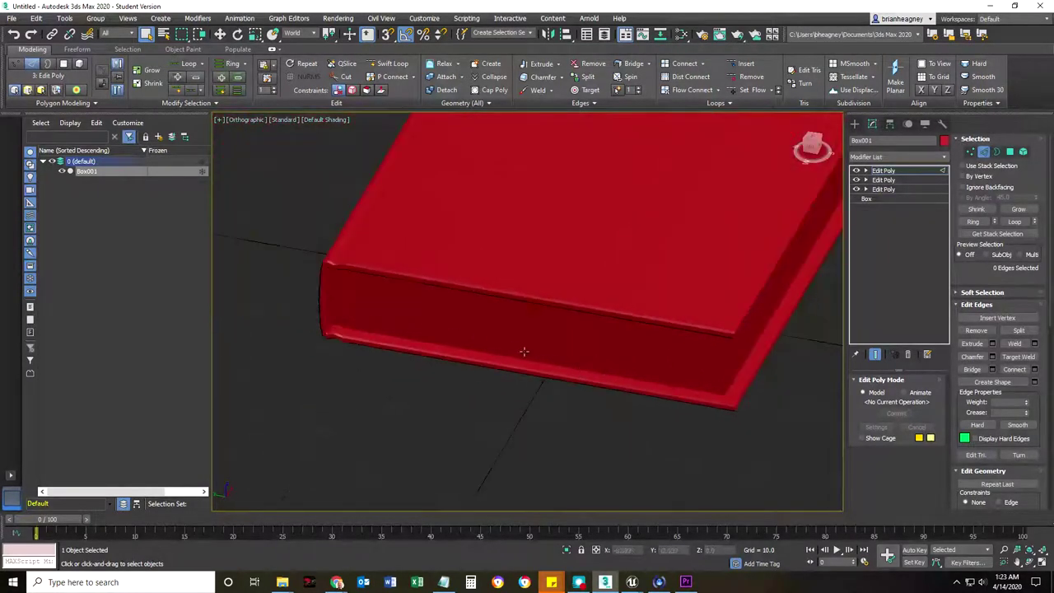
scroll(544, 371, down, 4)
scroll(730, 371, up, 5)
alt+middle_drag(731, 368, 662, 345)
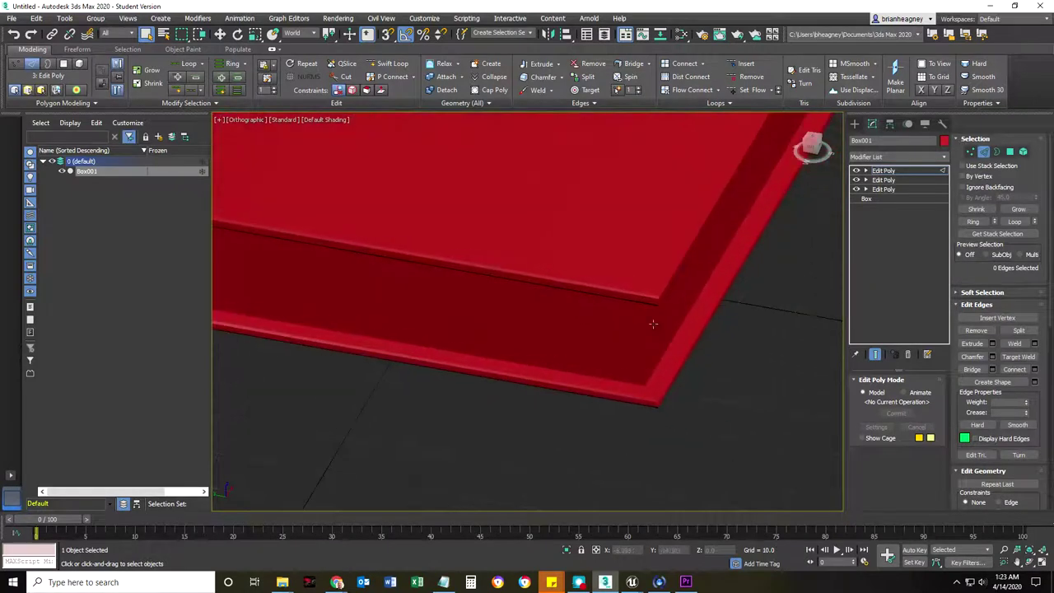
scroll(646, 311, down, 6)
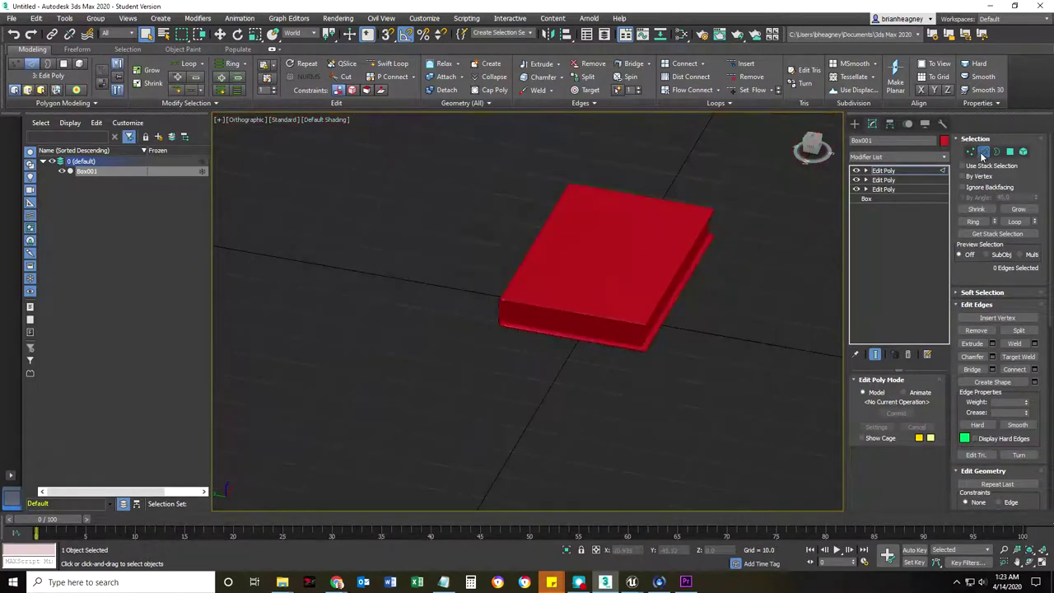
Step: Leave edge editing and add a new Edit Poly modifier on top of the book's stack
click(983, 154)
click(943, 156)
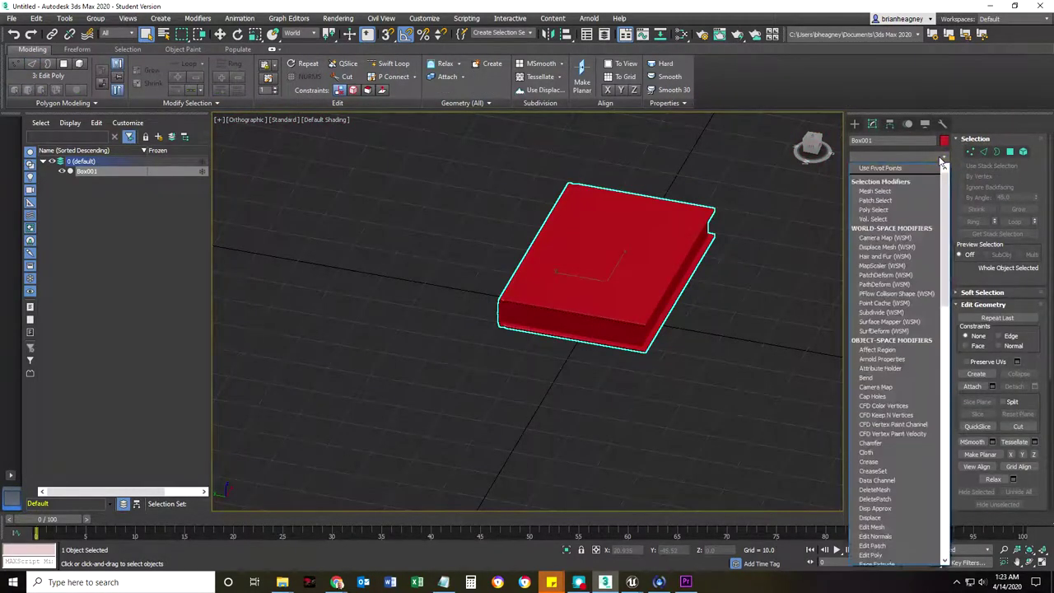
text(e)
key(e)
key(e)
key(e)
key(Return)
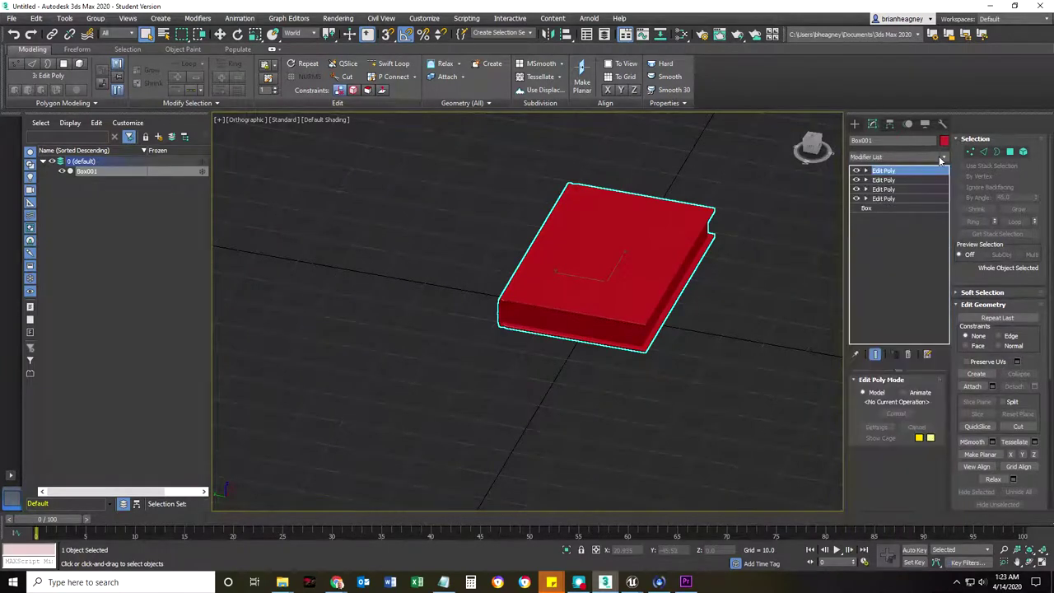
Step: Select all polygons of the book, clear their smoothing groups and assign them to smoothing group 1
click(1010, 154)
drag(819, 236, 540, 162)
click(445, 165)
drag(446, 156, 735, 432)
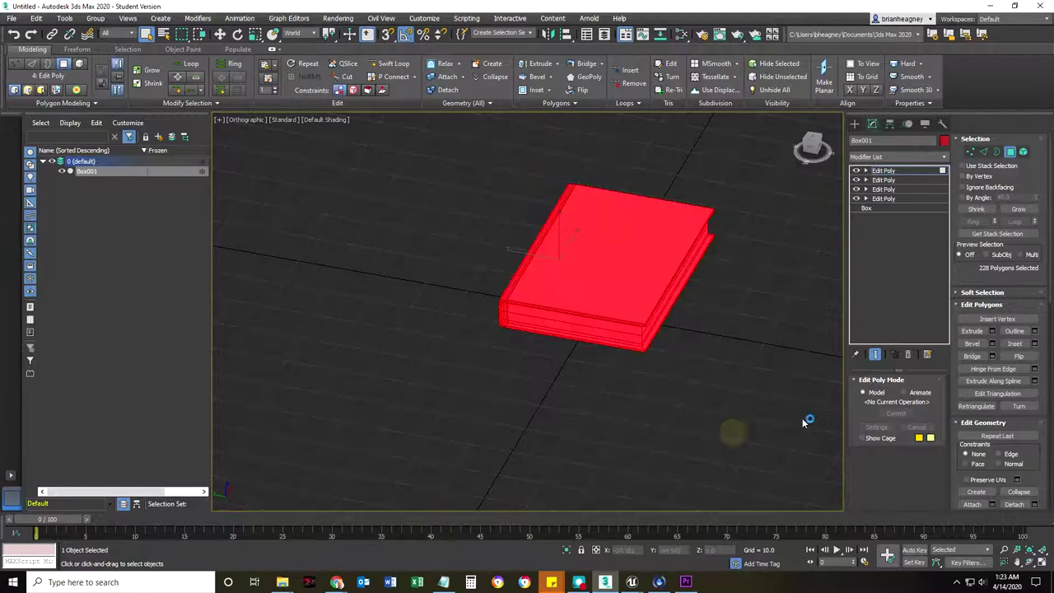
scroll(1001, 445, down, 5)
scroll(1001, 445, down, 6)
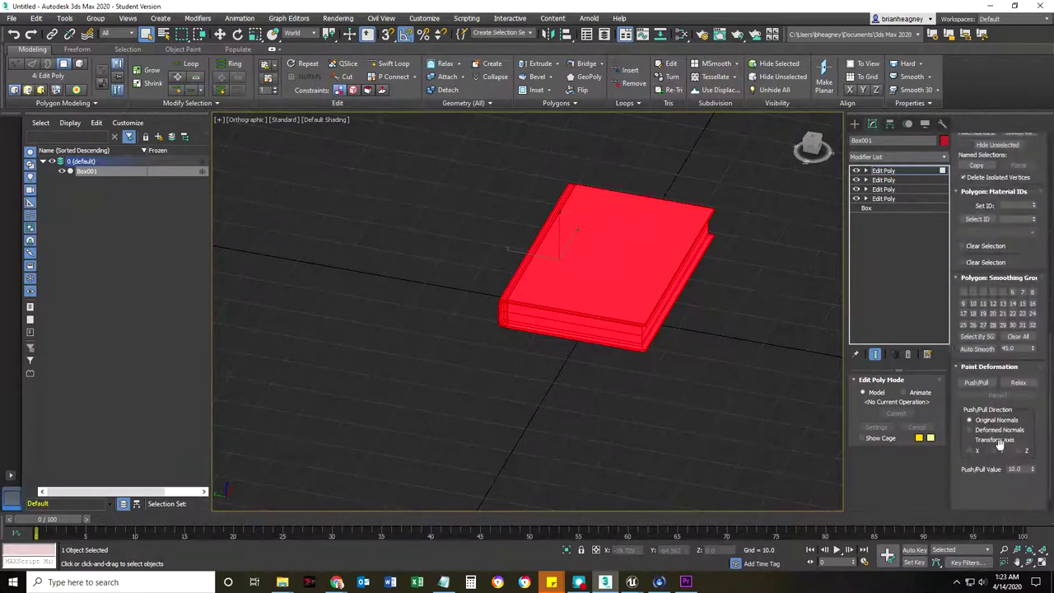
click(1019, 318)
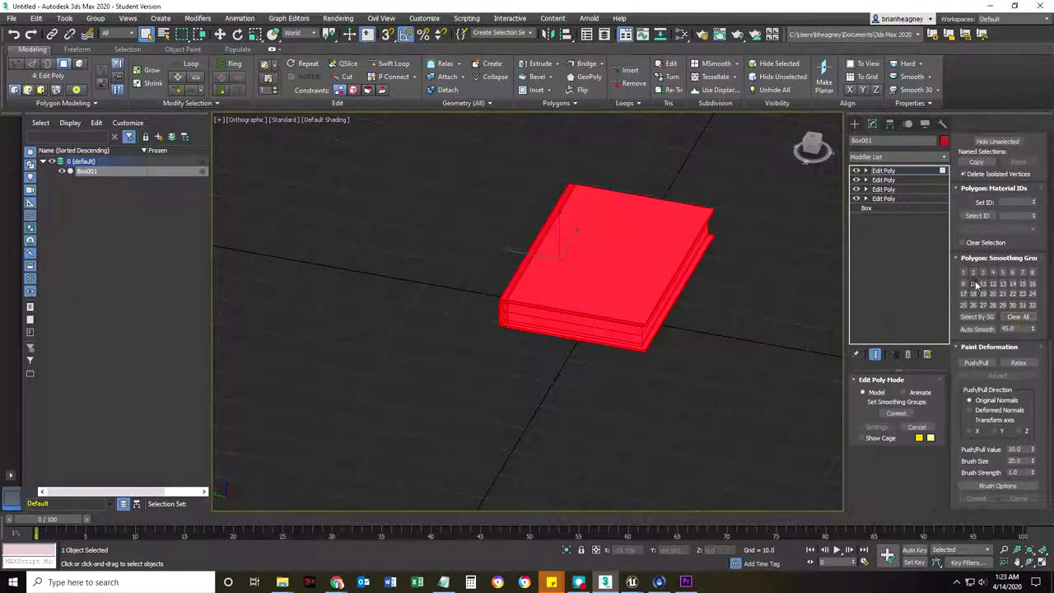
click(776, 339)
scroll(607, 388, up, 5)
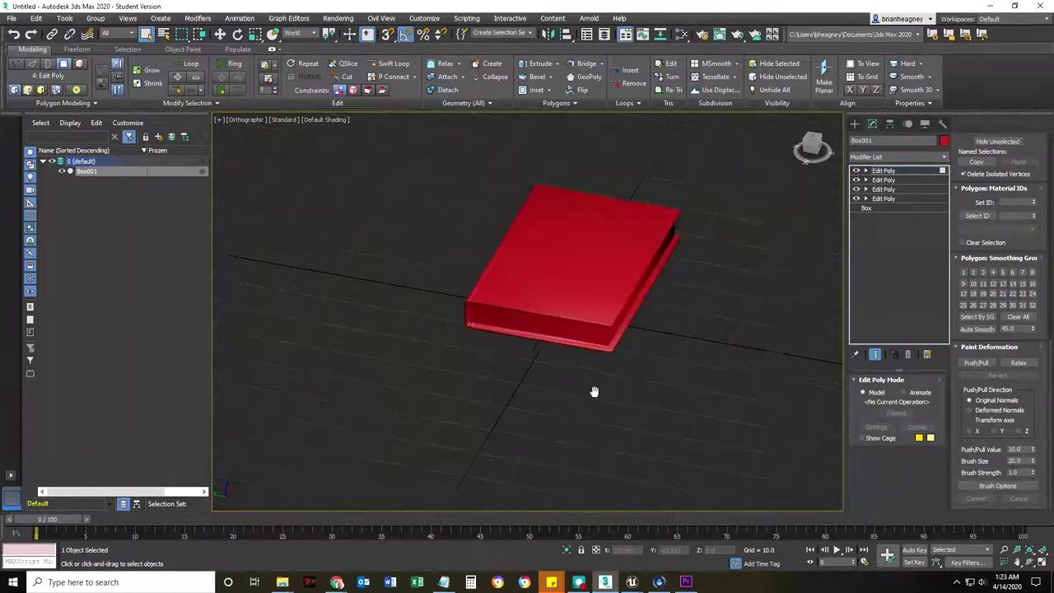
scroll(485, 332, up, 2)
scroll(487, 332, down, 4)
middle_drag(586, 349, 528, 358)
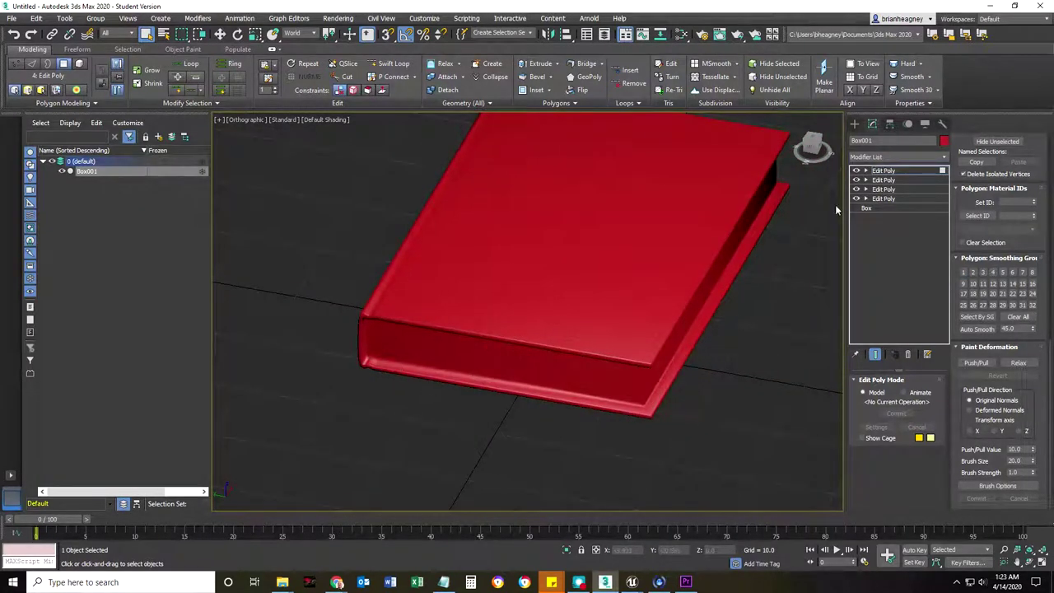
Step: Show the edges and select the recessed page block polygons between the covers in the left view
scroll(969, 301, up, 2)
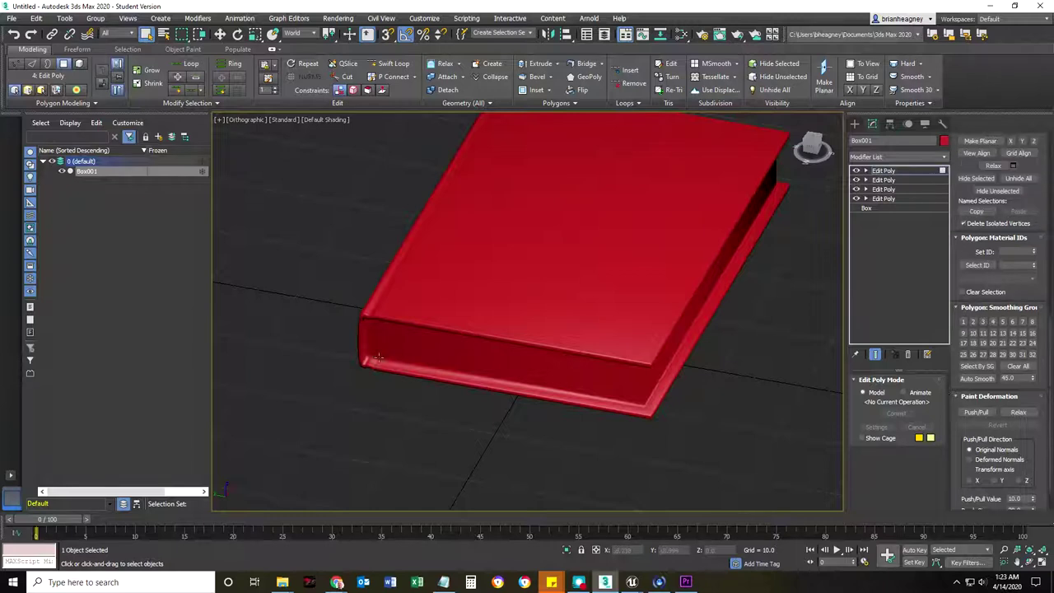
scroll(387, 350, up, 2)
key(f)
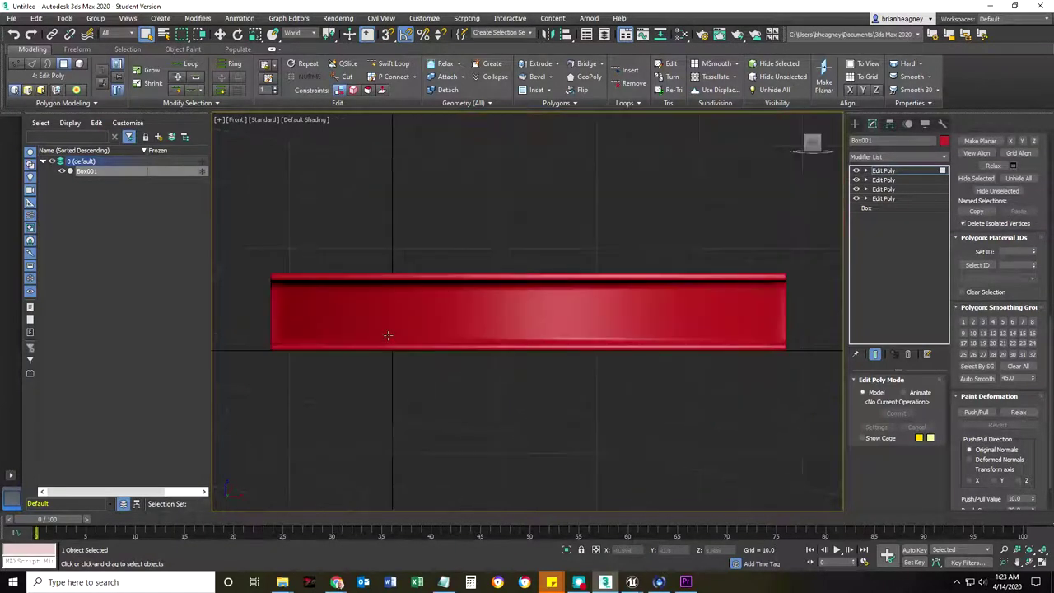
key(F4)
middle_drag(461, 341, 457, 330)
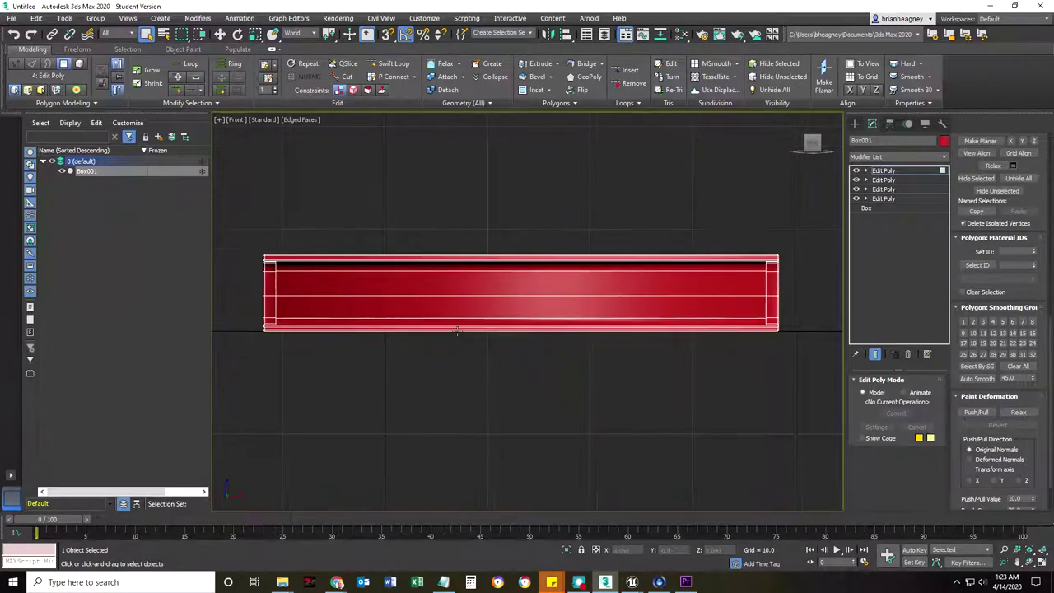
key(l)
scroll(551, 312, up, 5)
middle_drag(550, 316, 583, 358)
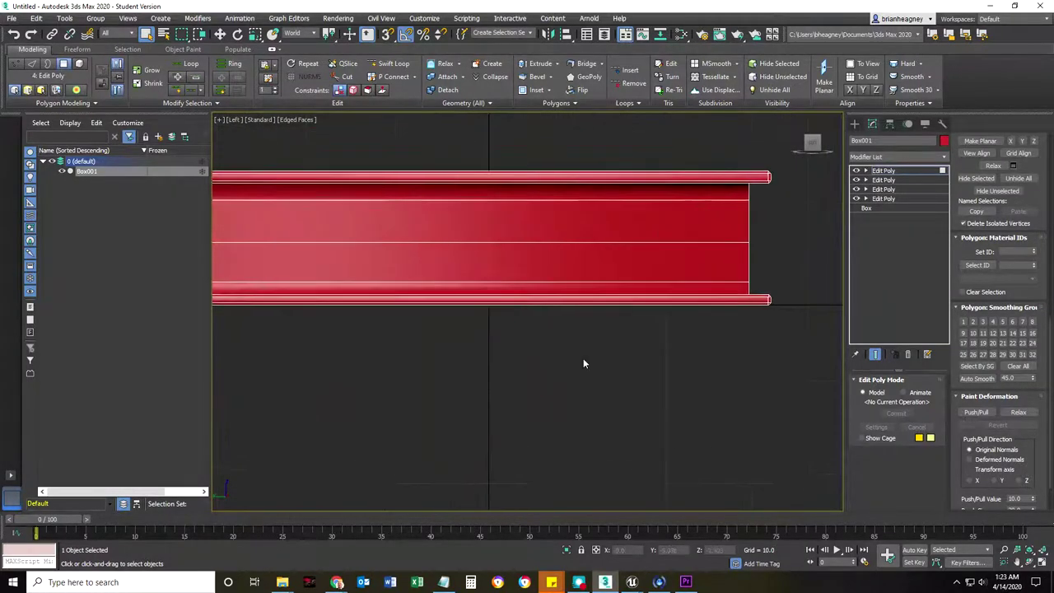
scroll(583, 363, down, 2)
middle_drag(607, 262, 619, 242)
drag(607, 269, 422, 285)
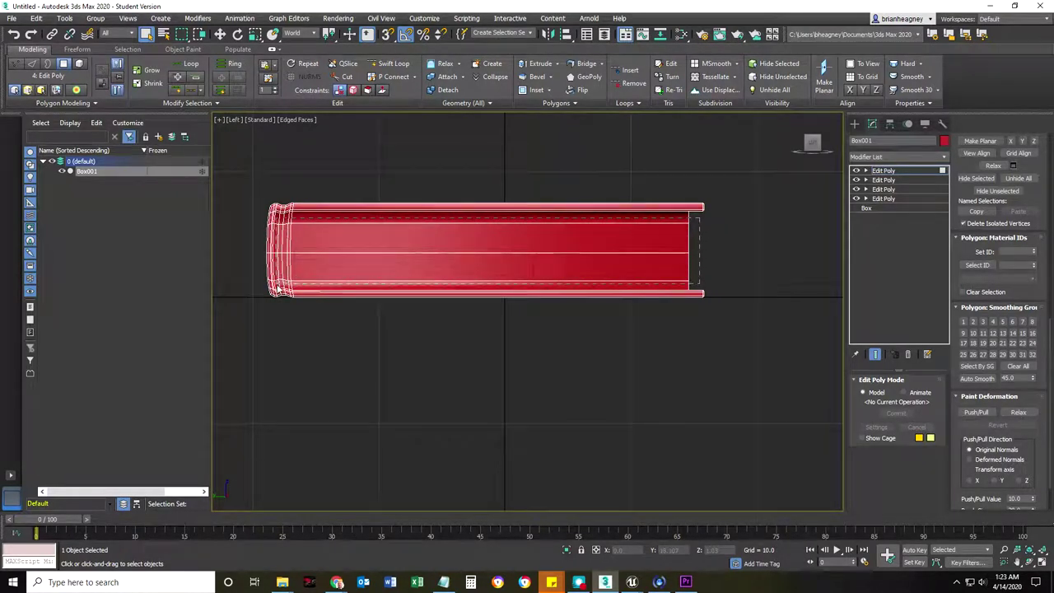
drag(278, 290, 277, 288)
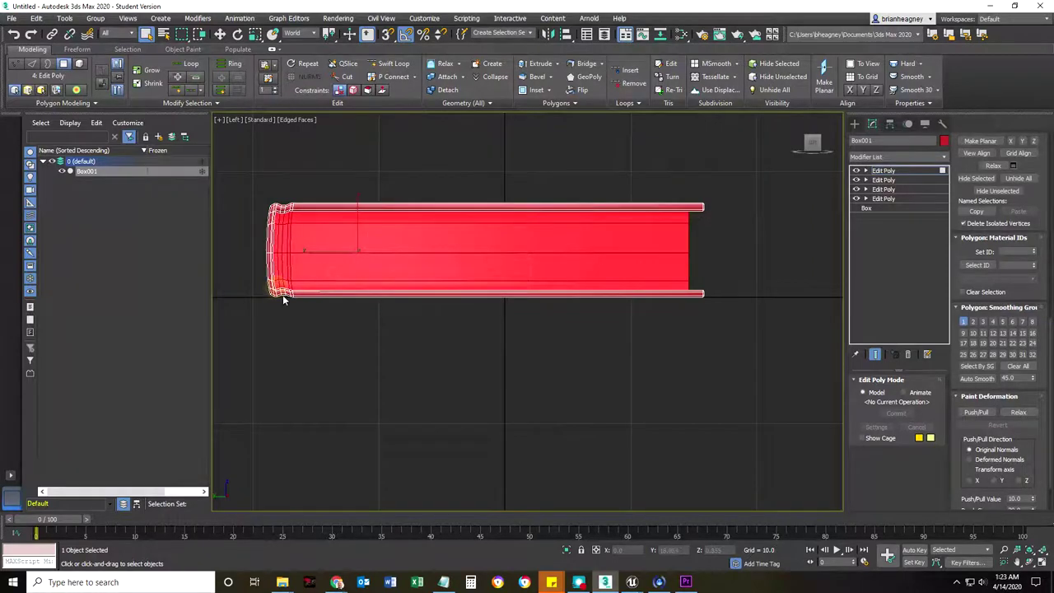
Step: Remove the page block polygons from smoothing group 1 and assign them to smoothing group 2
alt+middle_drag(510, 365, 375, 387)
scroll(633, 317, up, 3)
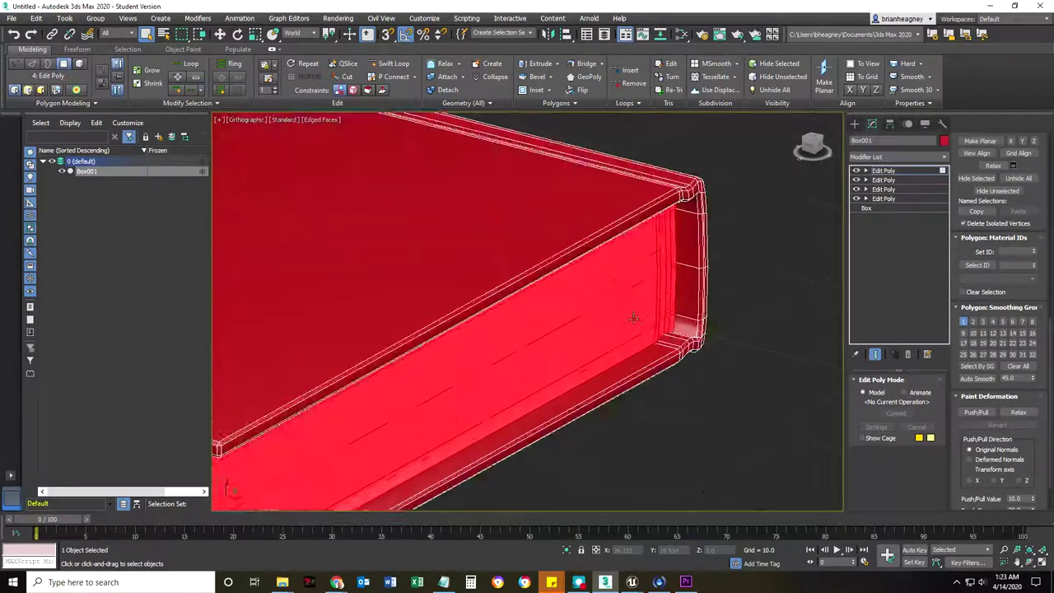
click(964, 323)
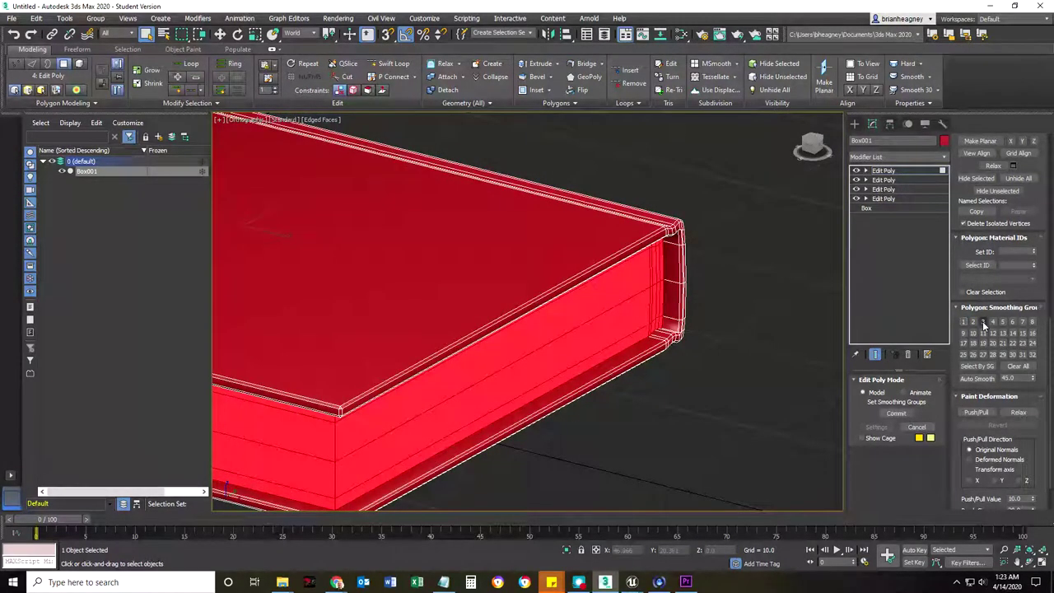
click(975, 324)
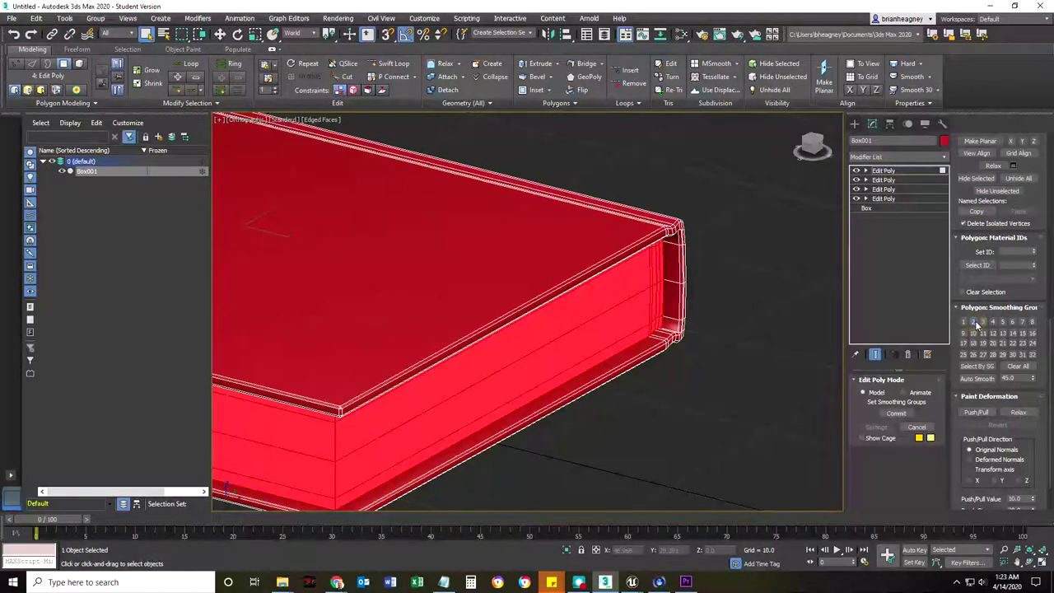
Step: Hide the edge overlay and examine the shading where the page block meets the covers and spine
scroll(730, 372, down, 5)
alt+middle_drag(720, 383, 679, 400)
key(F3)
key(F3)
key(F4)
scroll(543, 409, up, 3)
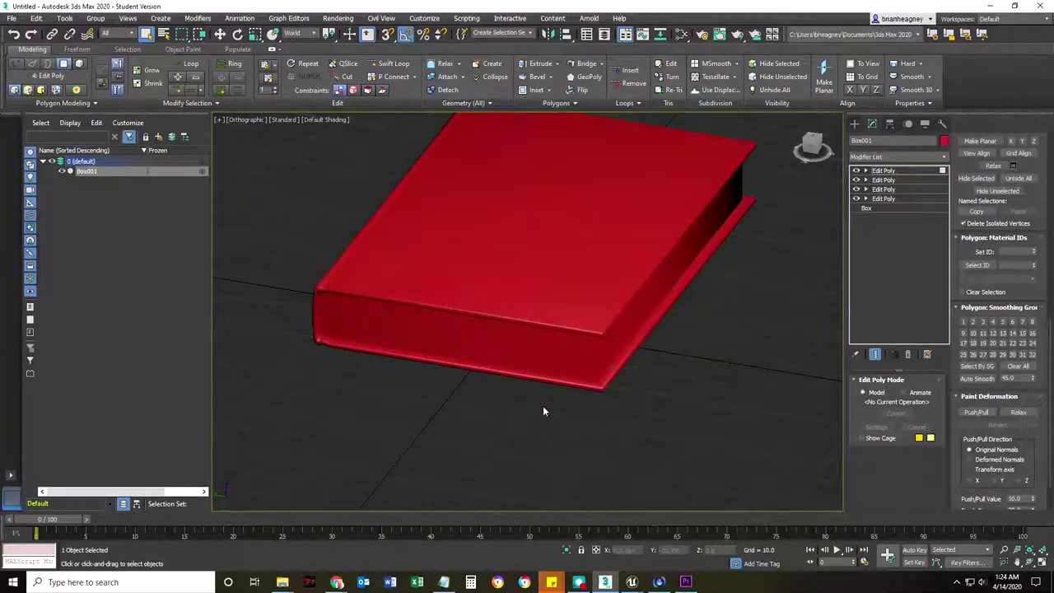
scroll(331, 353, up, 8)
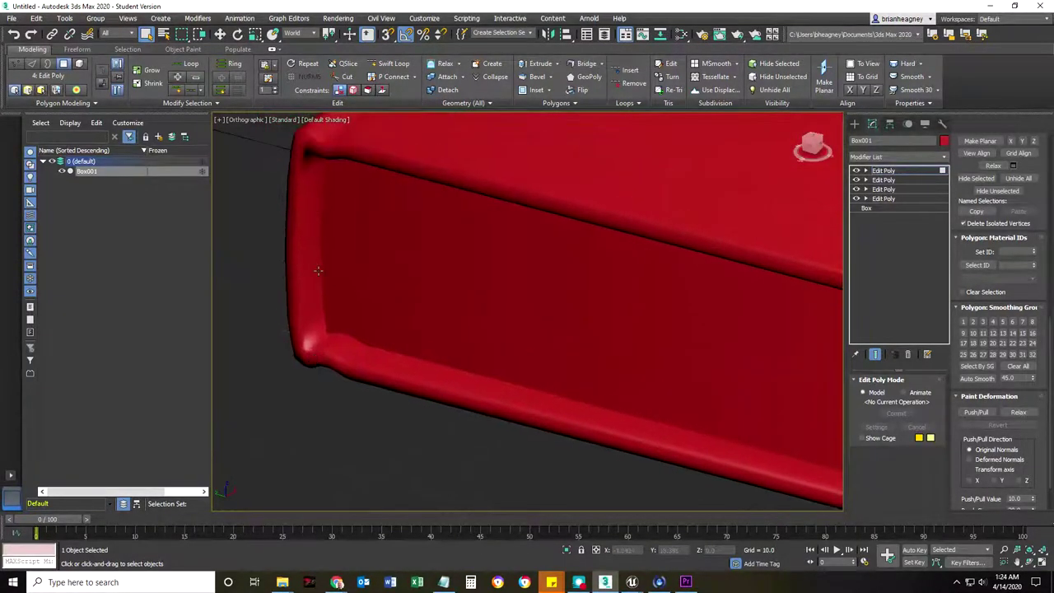
scroll(473, 230, down, 5)
mouse_move(557, 285)
alt+middle_down()
mouse_move(585, 283)
mouse_move(586, 297)
mouse_move(496, 299)
mouse_move(549, 294)
alt+middle_up()
scroll(586, 296, down, 4)
scroll(617, 304, up, 5)
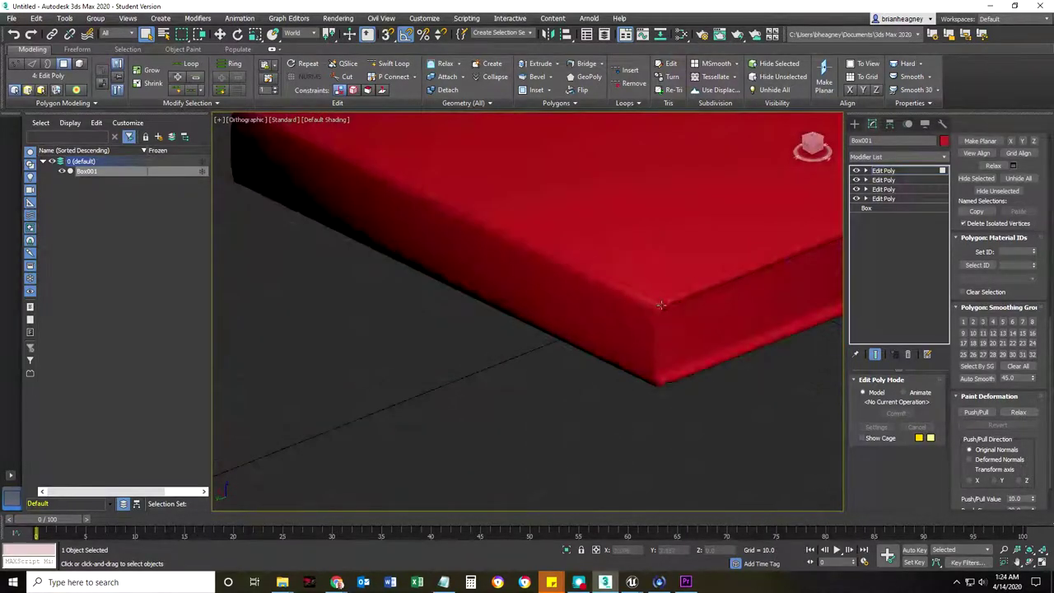
scroll(664, 295, up, 3)
scroll(634, 319, down, 10)
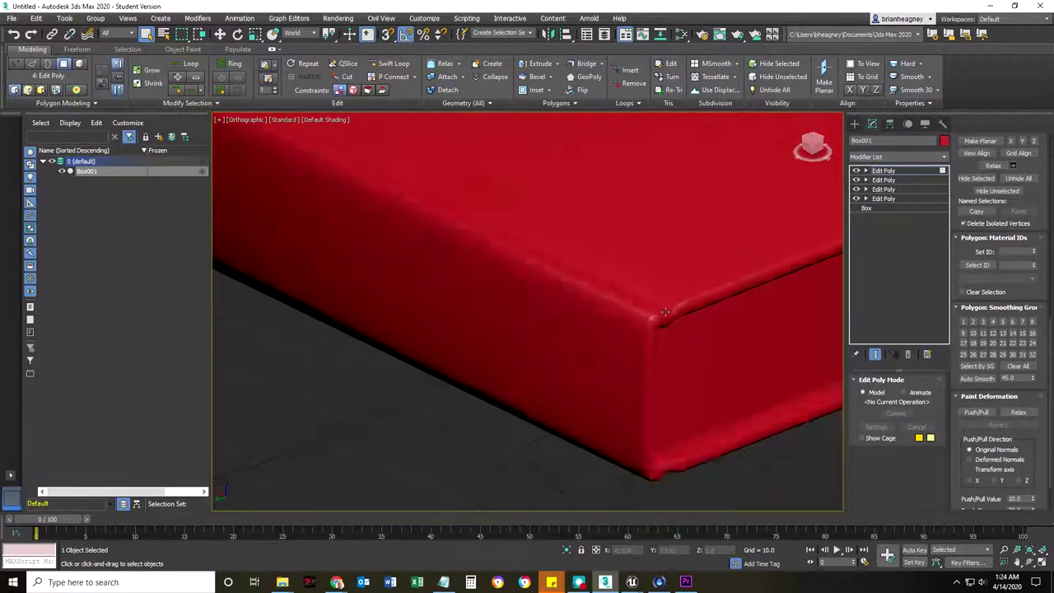
alt+middle_drag(619, 349, 614, 301)
click(614, 302)
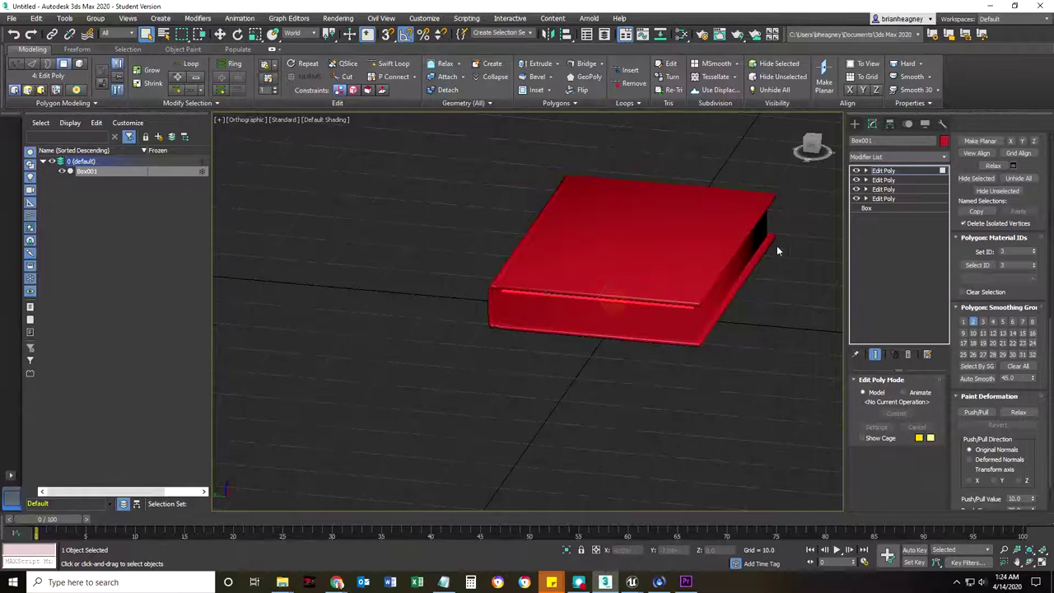
click(665, 323)
click(753, 335)
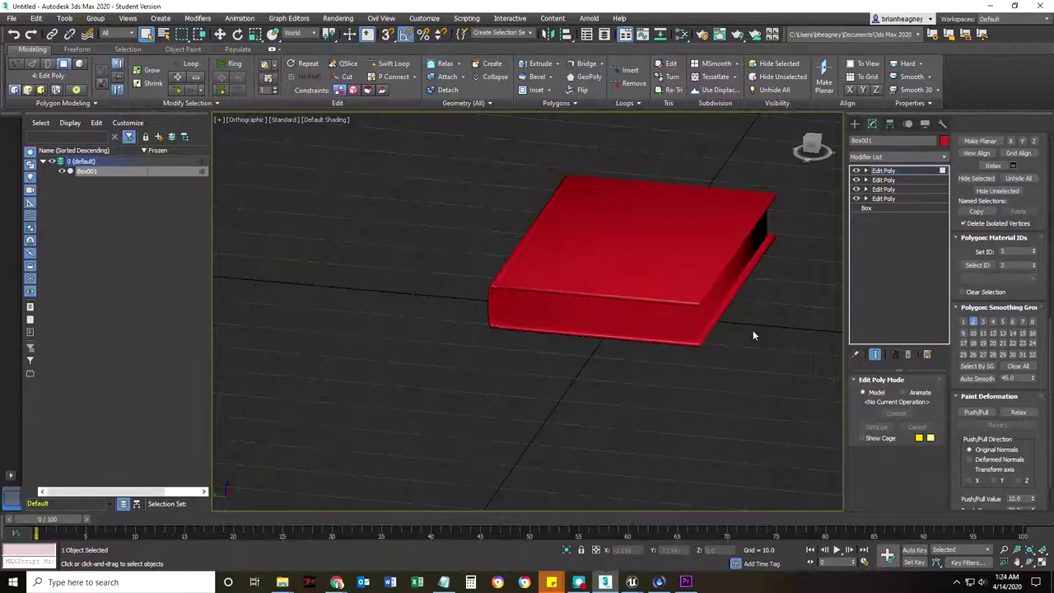
Step: Leave polygon editing and add a TurboSmooth modifier to the book
click(939, 170)
click(940, 156)
text(tu)
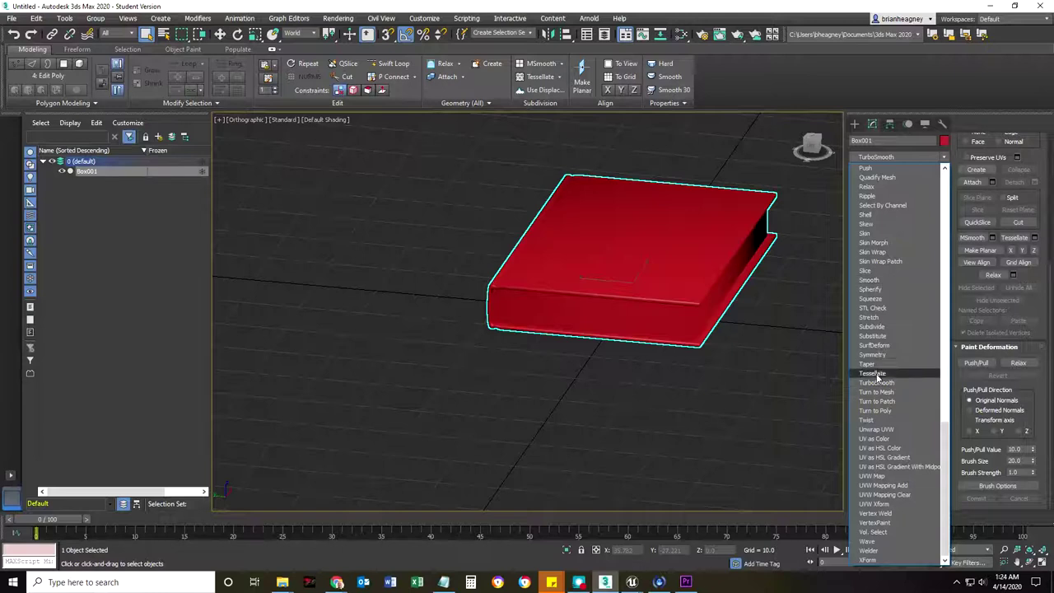
click(877, 384)
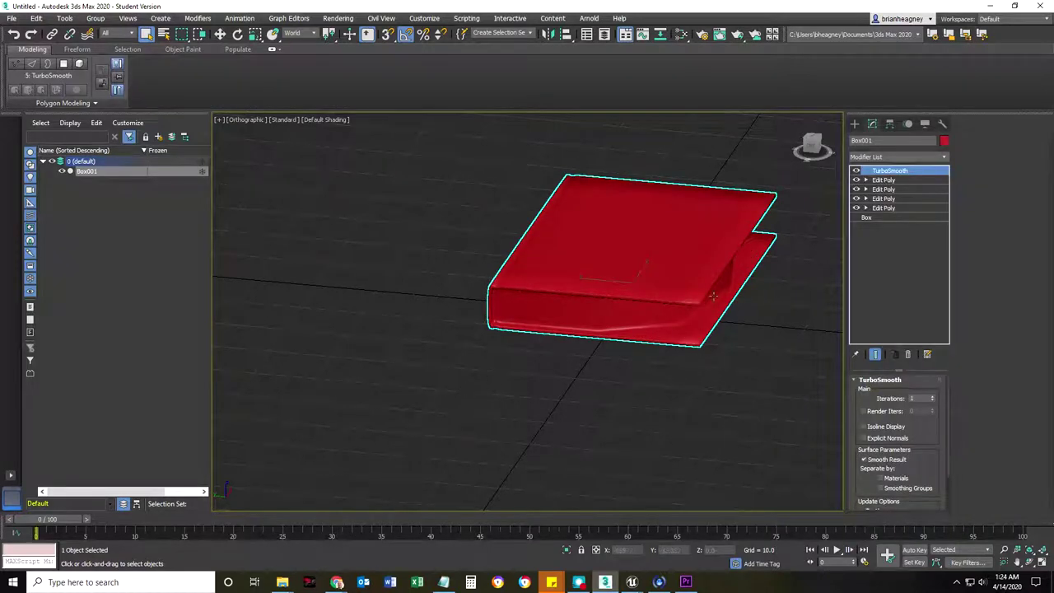
Step: Set TurboSmooth to separate by smoothing groups and check the smoothed corners of the covers and page block
alt+middle_drag(698, 379, 734, 392)
scroll(529, 328, up, 5)
scroll(710, 341, up, 3)
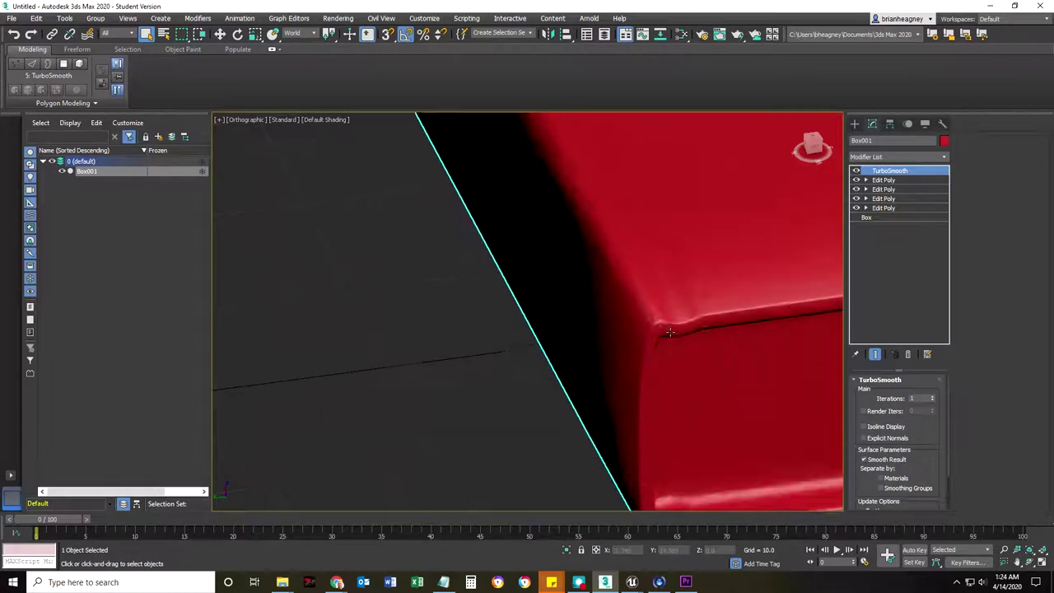
scroll(686, 314, down, 3)
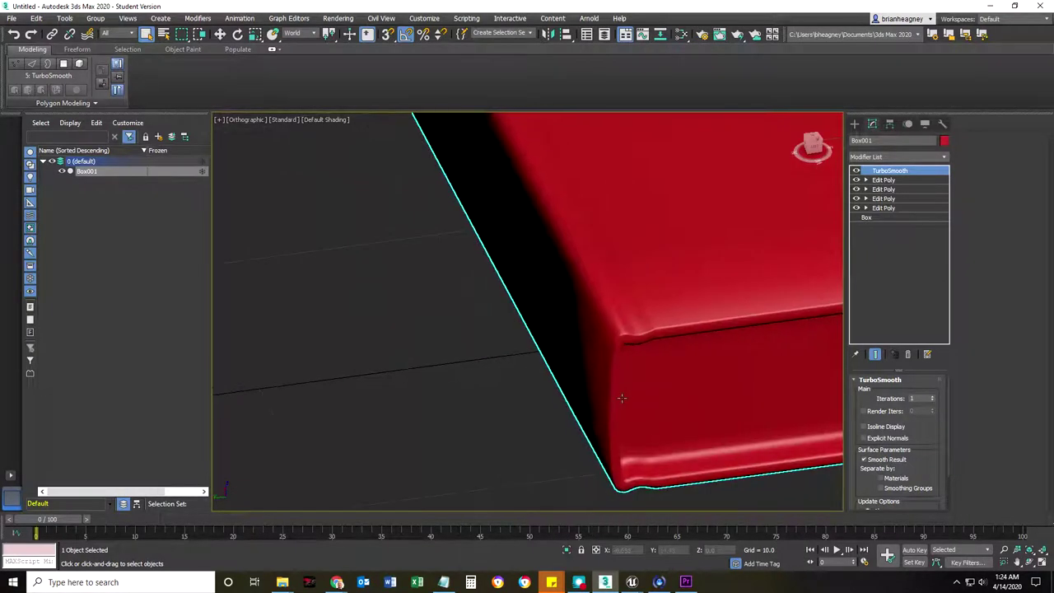
scroll(555, 337, down, 5)
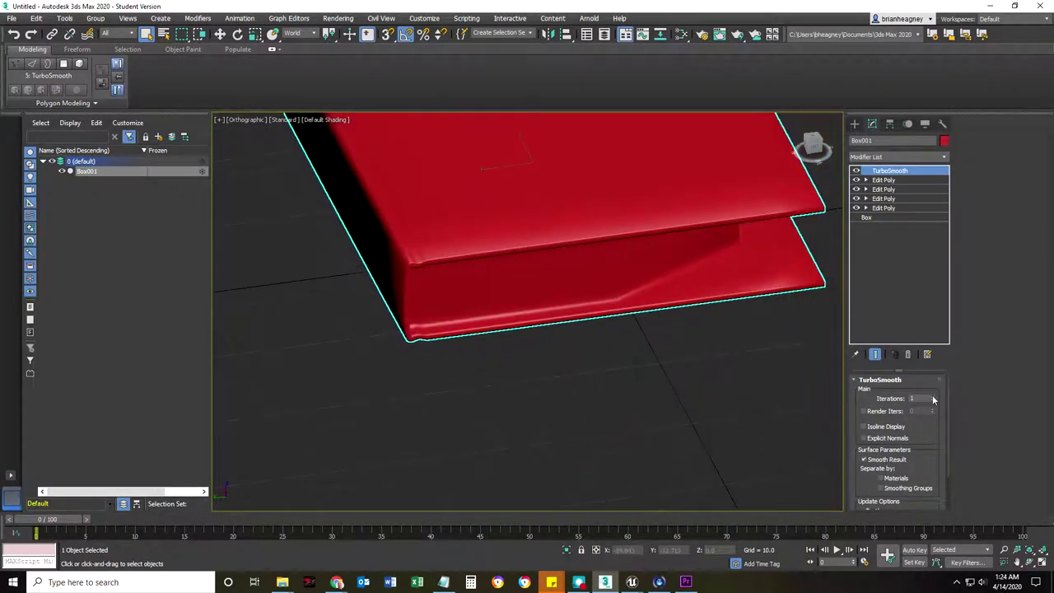
scroll(869, 457, down, 2)
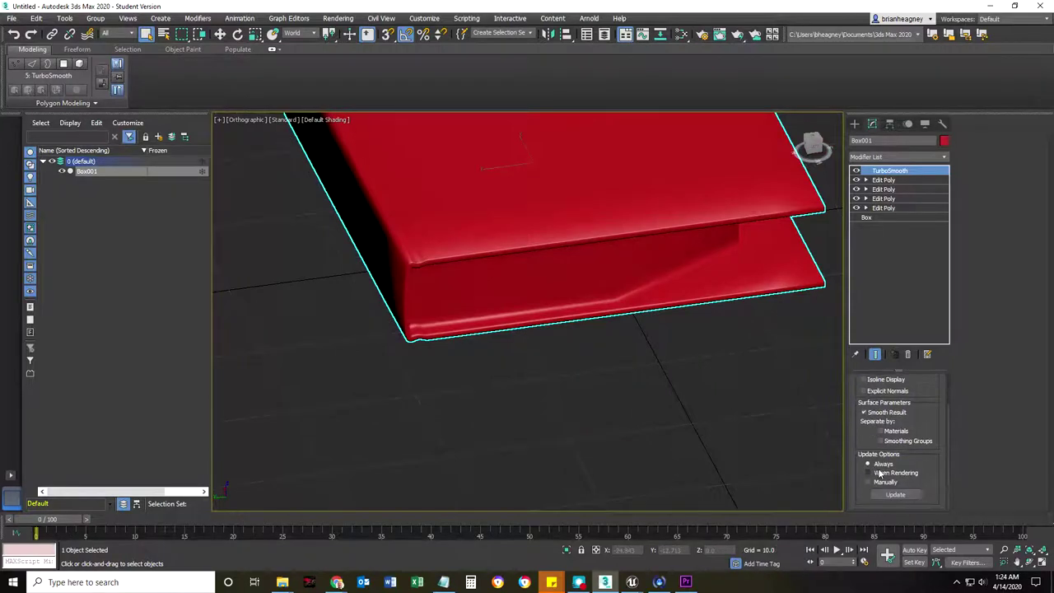
click(880, 441)
mouse_move(527, 404)
alt+middle_down()
mouse_move(490, 395)
mouse_move(247, 237)
alt+middle_up()
scroll(253, 216, up, 5)
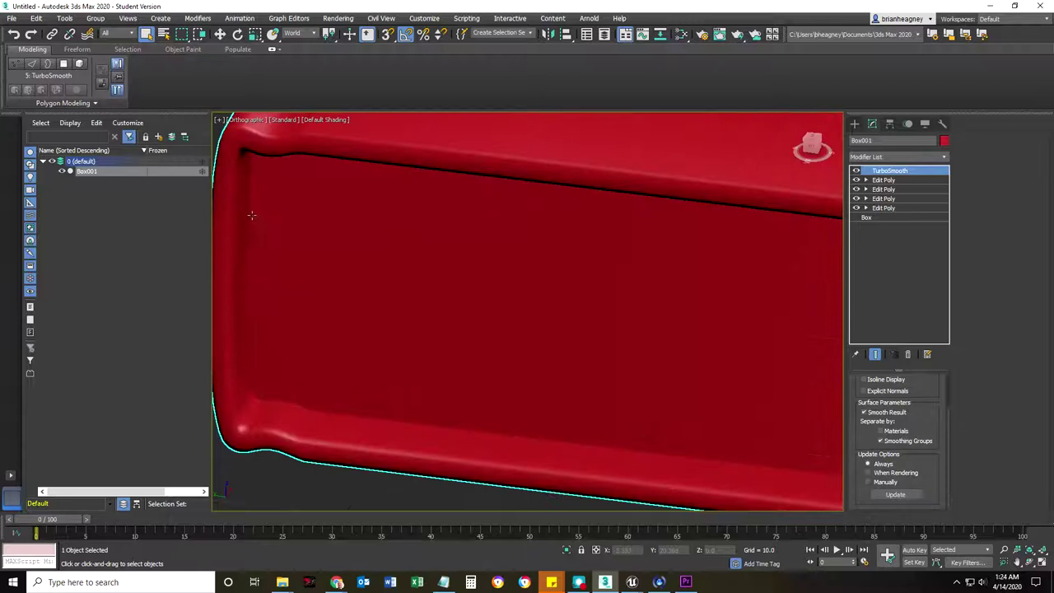
scroll(380, 413, down, 8)
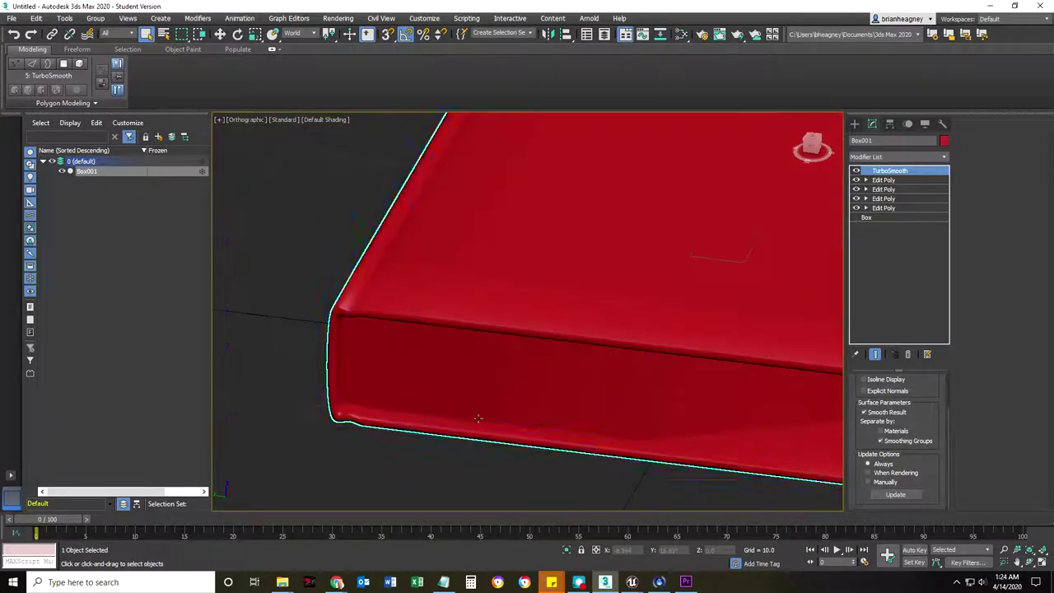
scroll(520, 407, up, 5)
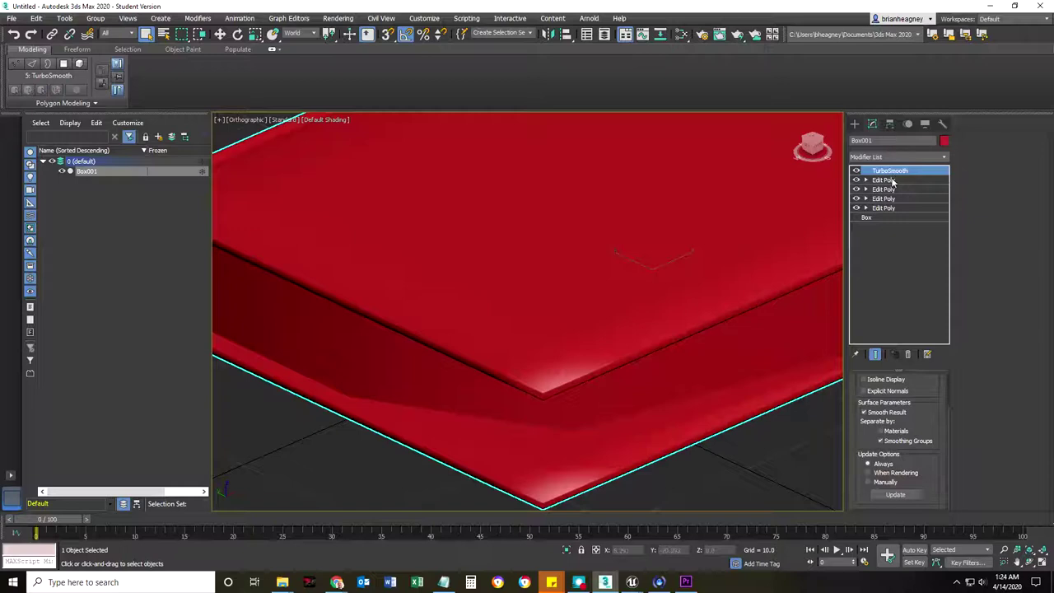
Step: Show the edges and examine the page block corner in the Edit Poly below TurboSmooth, with the end result turned off
click(894, 180)
middle_drag(690, 299, 641, 265)
key(F4)
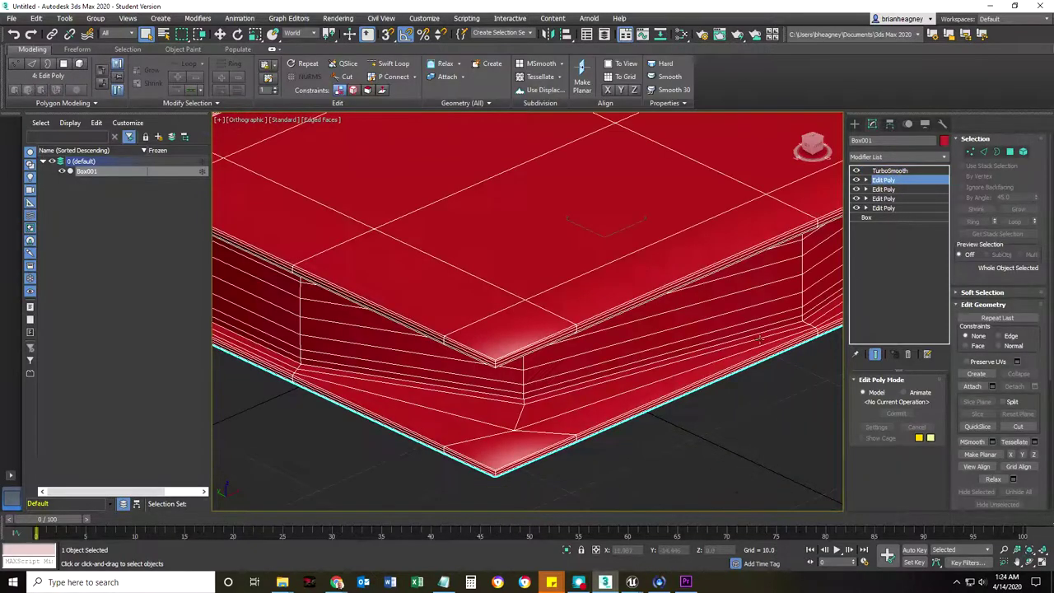
click(875, 355)
mouse_move(510, 432)
middle_down()
mouse_move(485, 391)
mouse_move(509, 431)
middle_up()
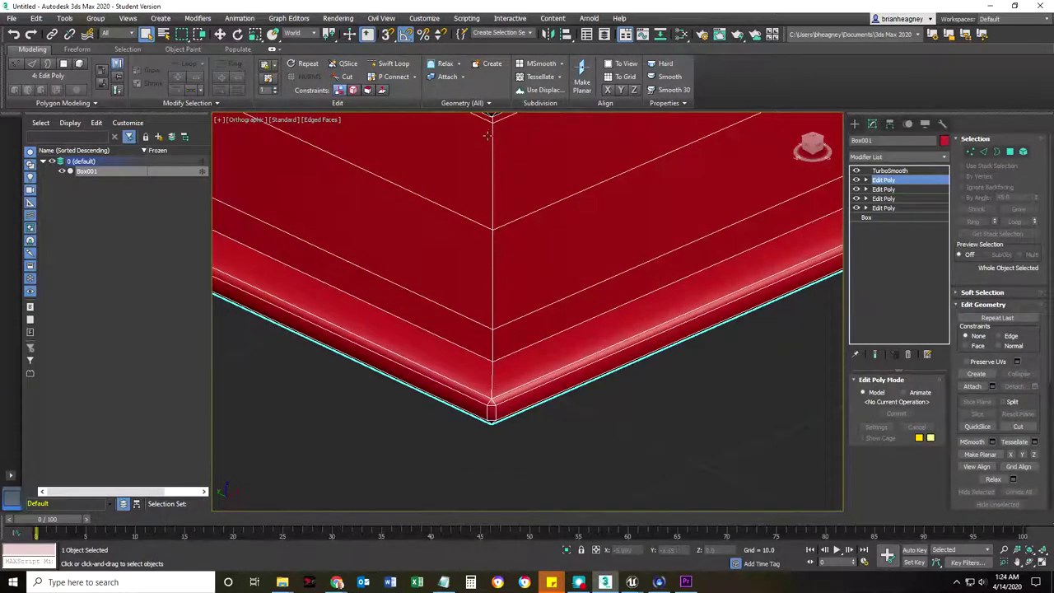
scroll(493, 179, down, 2)
scroll(489, 330, up, 2)
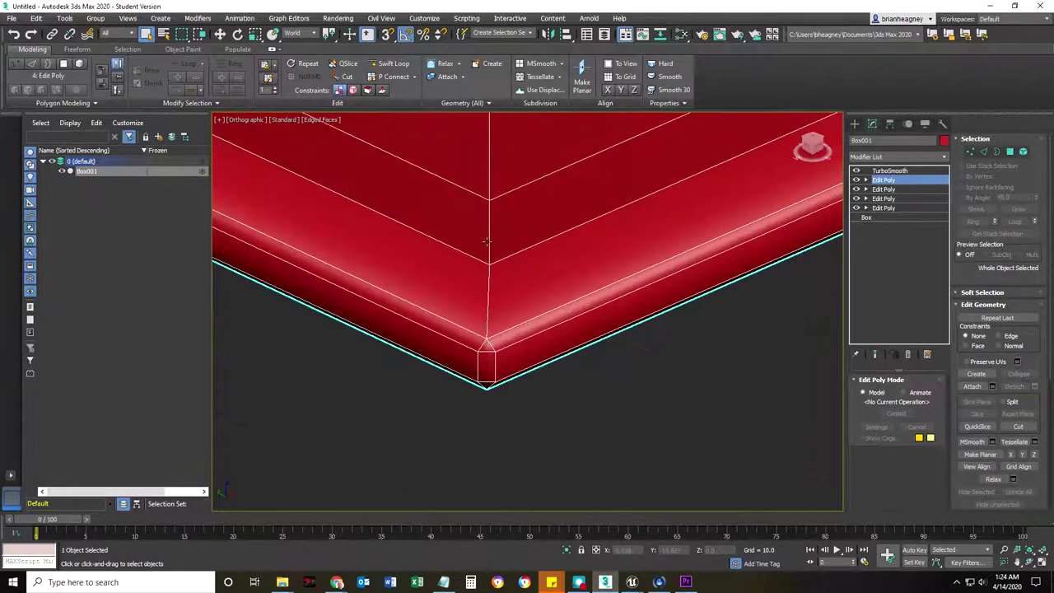
scroll(486, 343, up, 2)
scroll(491, 341, down, 2)
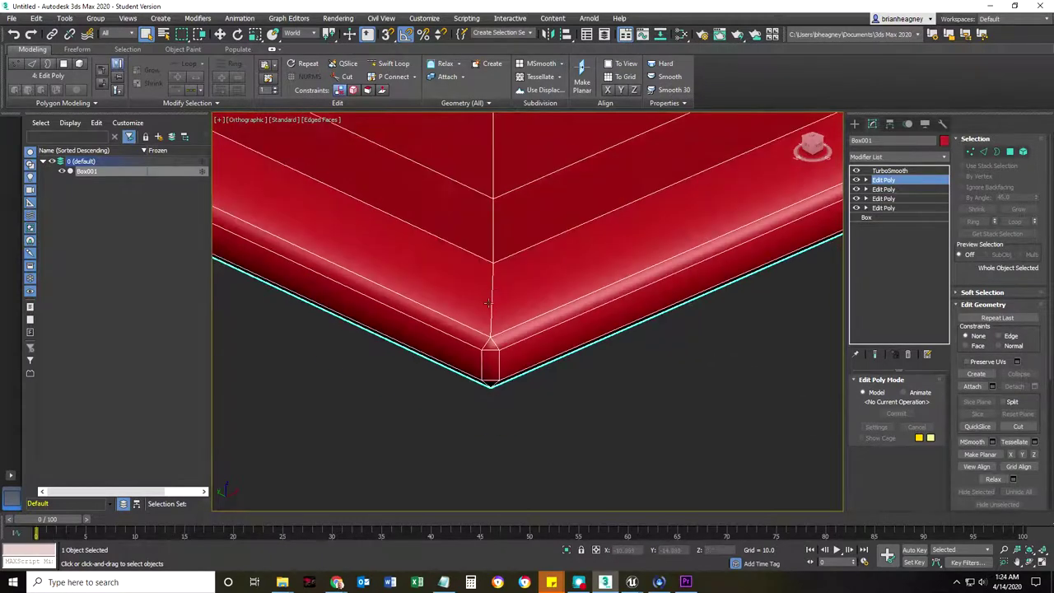
scroll(494, 301, down, 2)
alt+middle_drag(495, 298, 477, 338)
key(super)
click(599, 336)
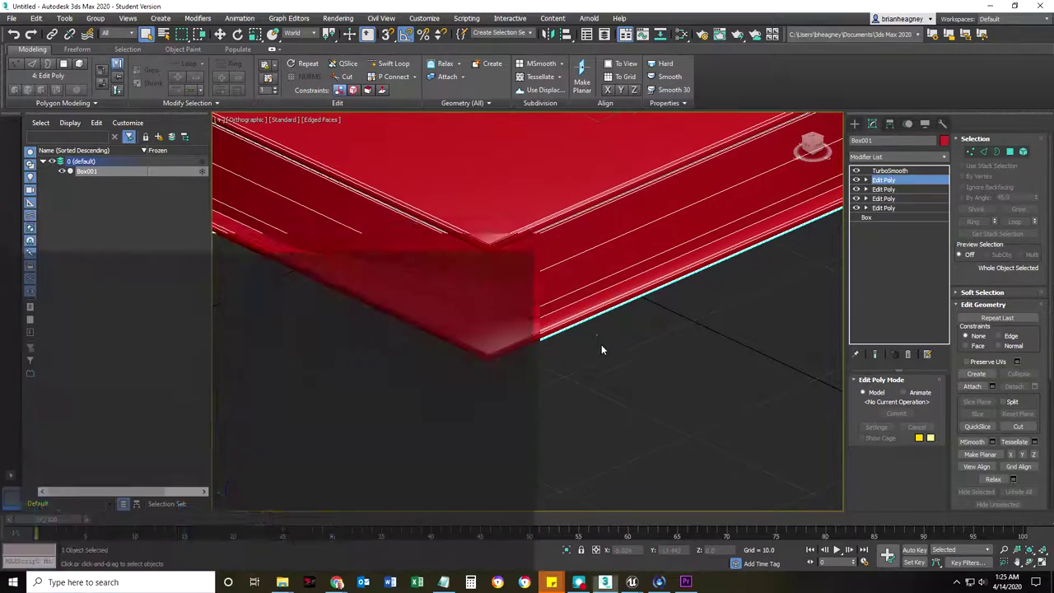
click(505, 297)
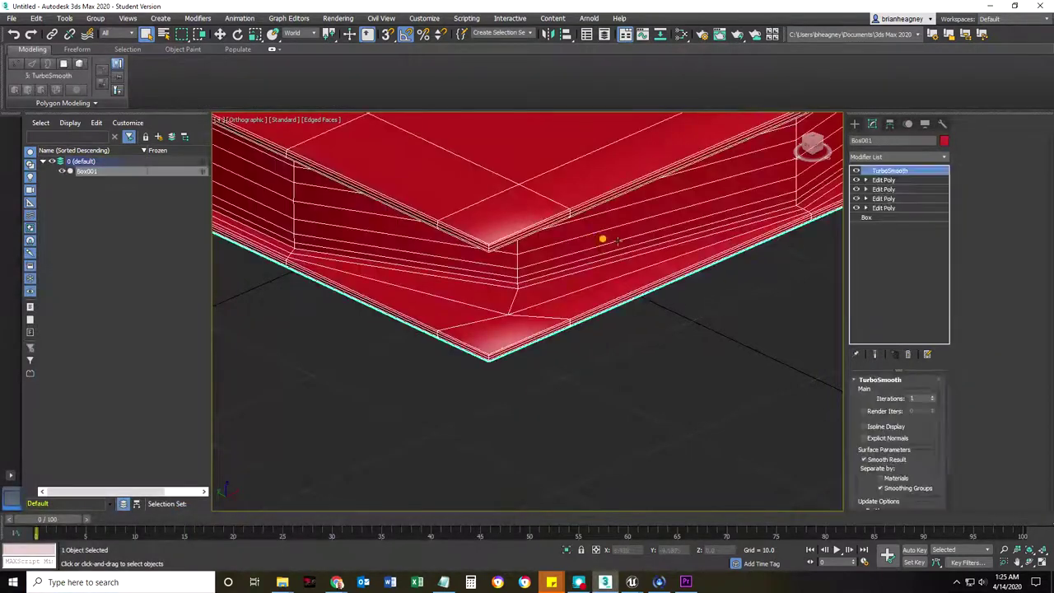
Step: Insert a new Edit Poly modifier directly below TurboSmooth and switch it to edge editing
click(877, 180)
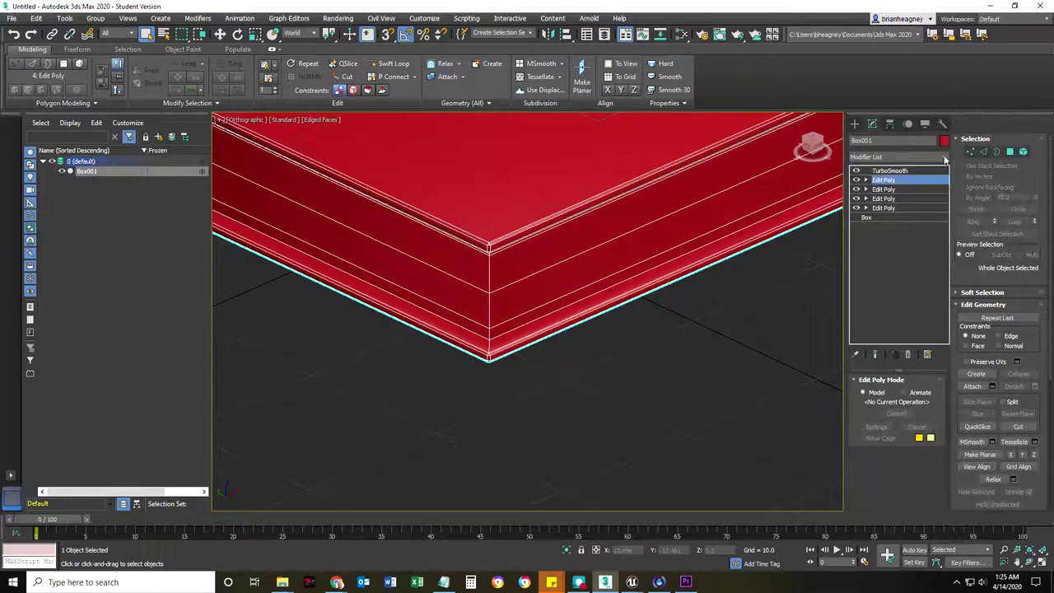
click(945, 159)
text(edit p)
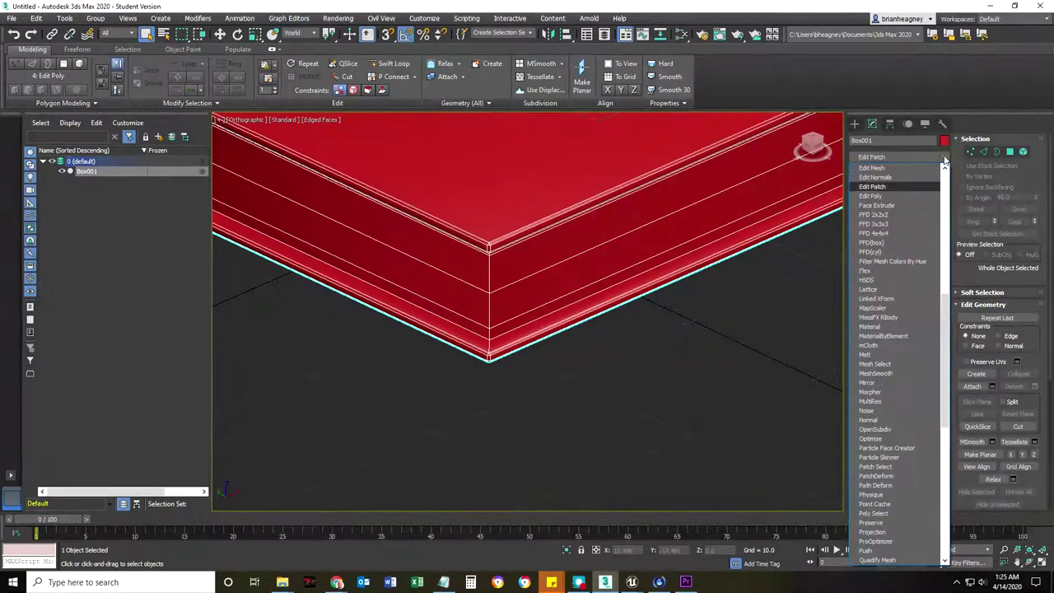
text(o)
key(Return)
click(985, 152)
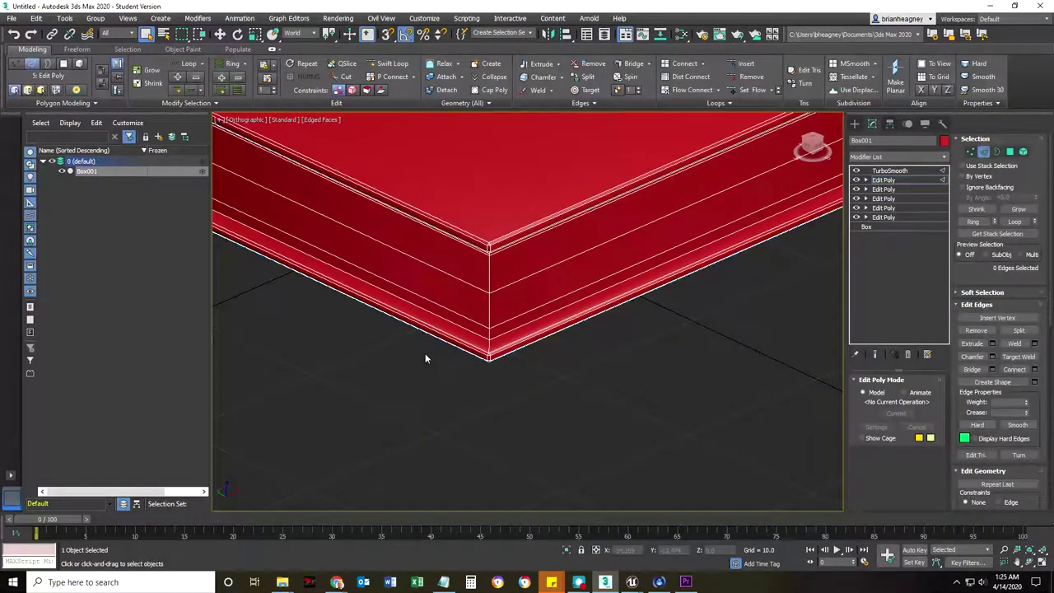
Step: Select the vertical edges at one outer corner of the page block and the adjoining diagonal edges on the covers' inner faces
scroll(426, 359, up, 2)
ctrl+click(471, 324)
ctrl+click(471, 292)
middle_drag(470, 192, 468, 288)
ctrl+click(463, 239)
ctrl+click(464, 202)
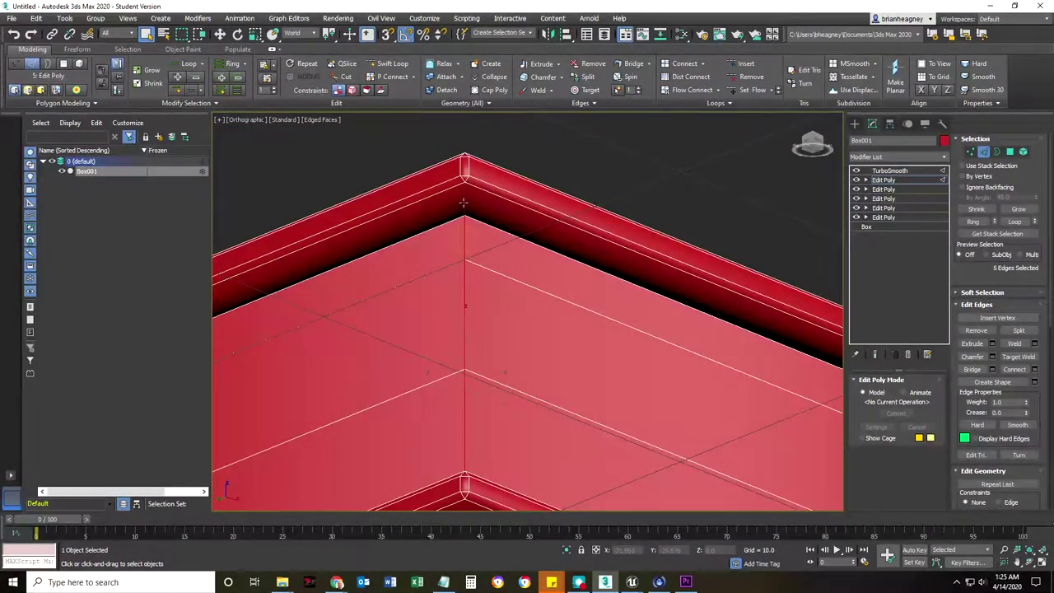
Step: Add the vertical and diagonal edges at the other outer corner of the page block to the selection
scroll(461, 235, down, 5)
middle_drag(590, 317, 676, 157)
ctrl+click(633, 195)
ctrl+click(628, 207)
ctrl+click(628, 275)
alt+middle_drag(628, 278, 613, 331)
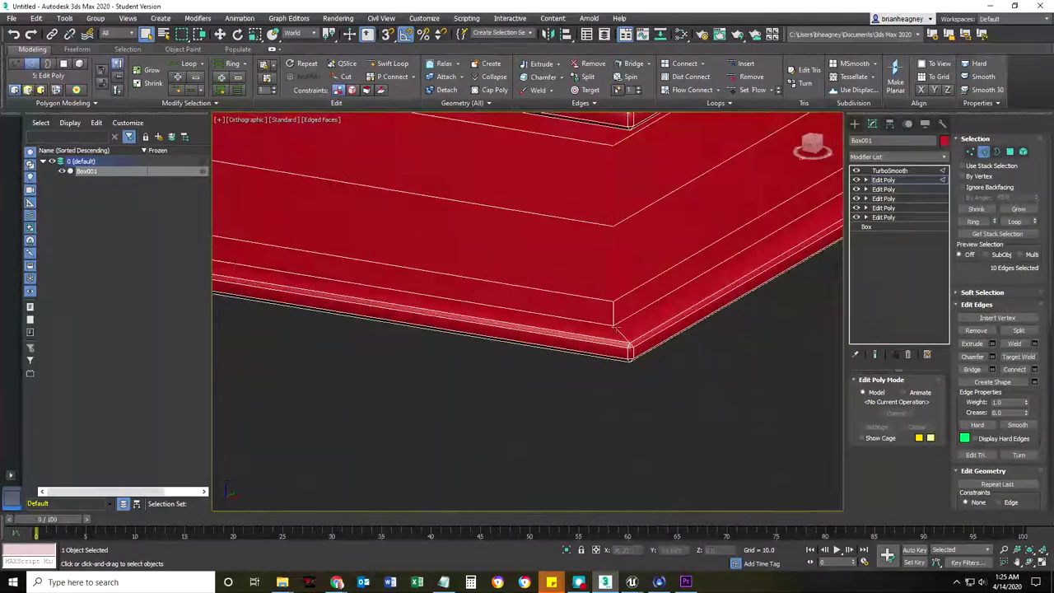
ctrl+click(622, 335)
scroll(601, 344, down, 3)
alt+middle_drag(489, 370, 526, 360)
scroll(584, 373, down, 5)
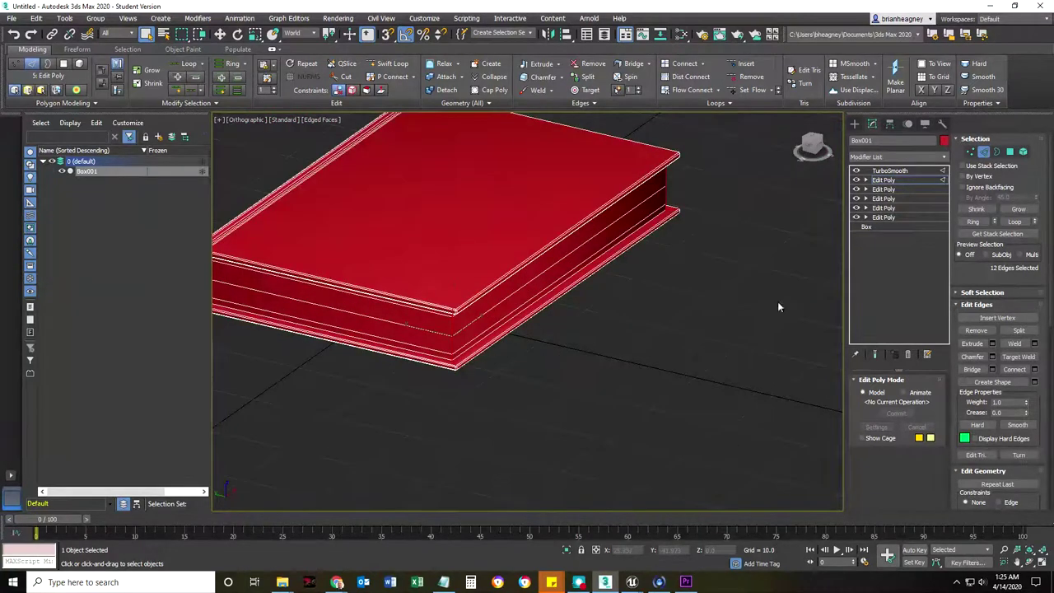
Step: Chamfer the selected page block corner edges by about 0.179 with 1 segment
click(994, 356)
middle_drag(499, 408, 499, 383)
scroll(499, 383, up, 5)
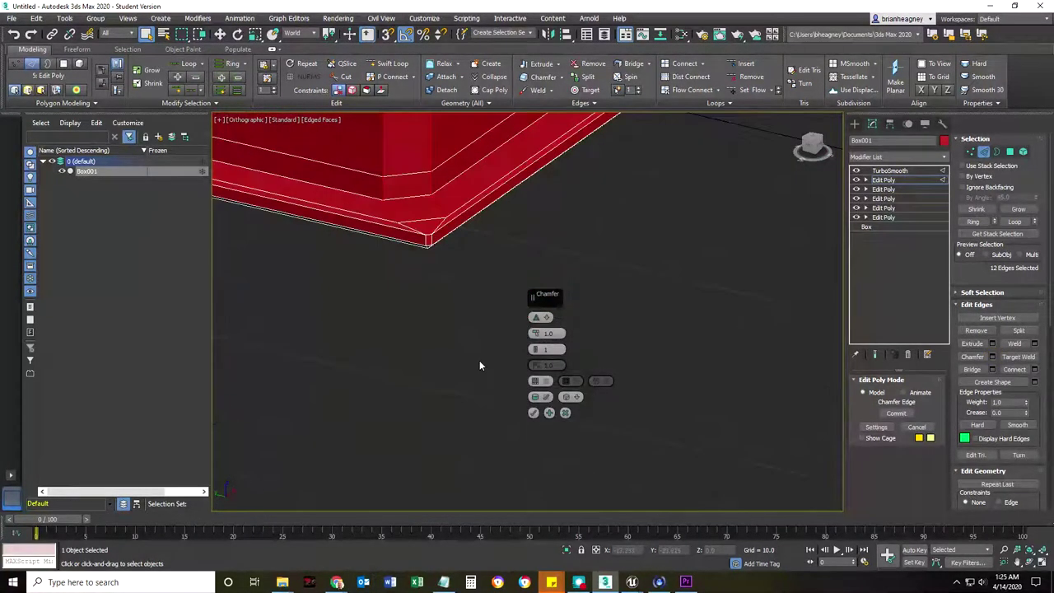
drag(535, 338, 527, 366)
scroll(399, 297, up, 5)
alt+middle_drag(472, 238, 432, 266)
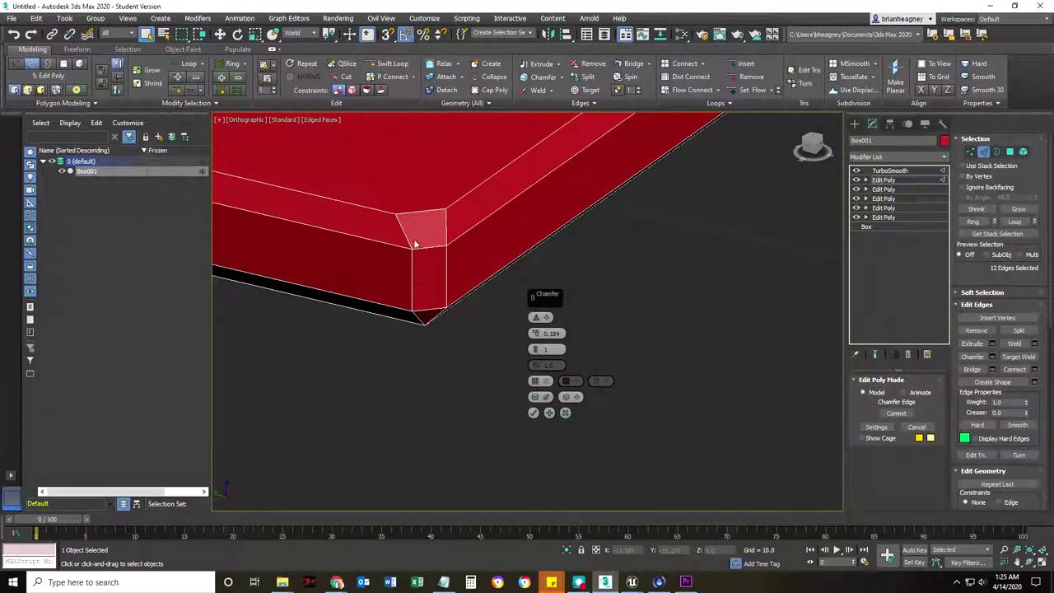
drag(535, 352, 533, 334)
scroll(367, 303, down, 5)
middle_drag(375, 268, 383, 360)
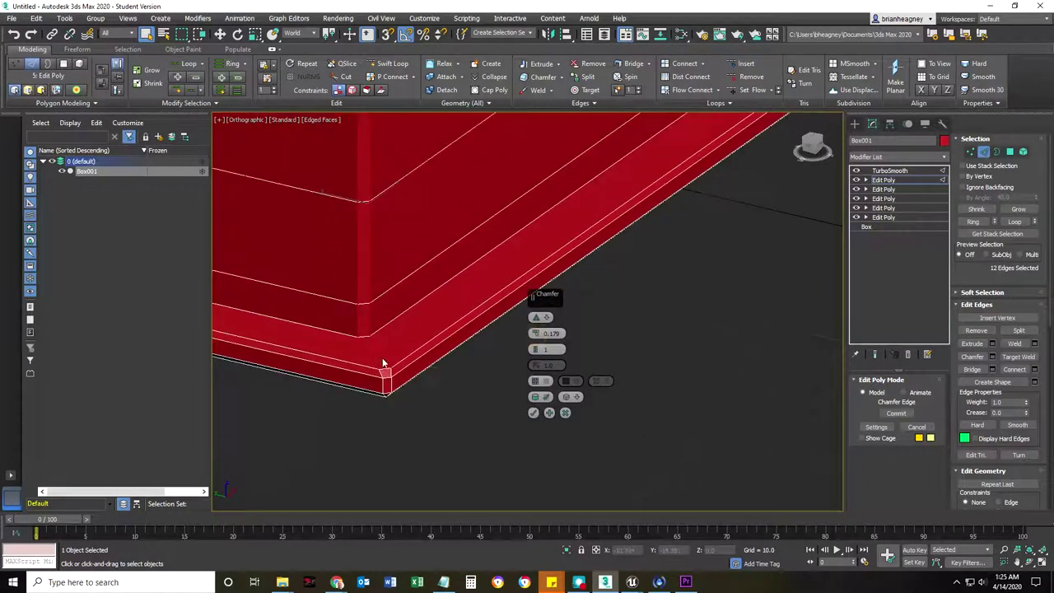
click(533, 413)
Step: Leave edge editing and turn the end result of the modifier stack back on
scroll(502, 405, down, 6)
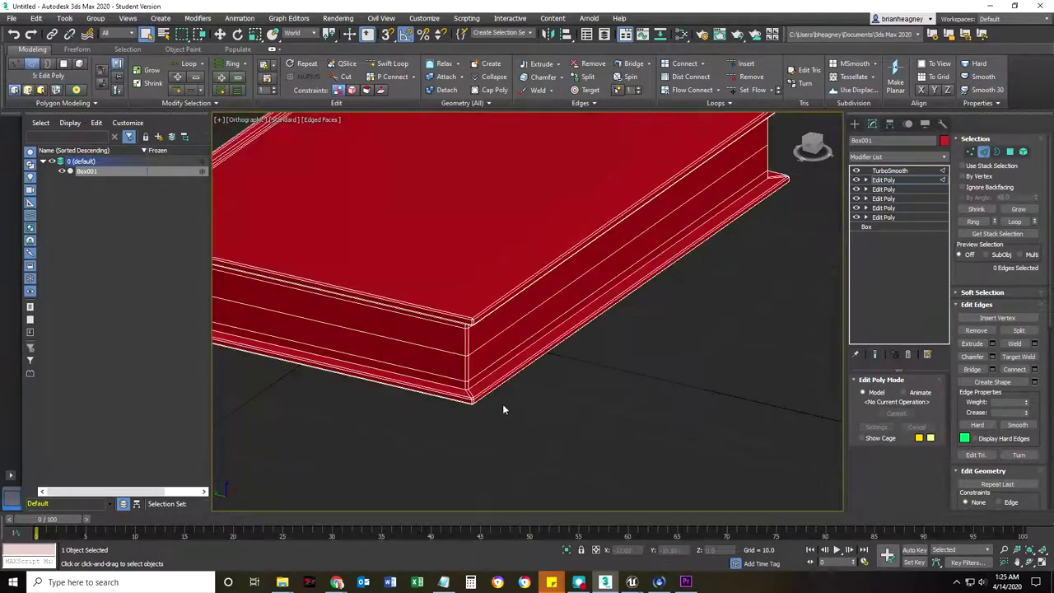
middle_drag(502, 404, 503, 382)
click(986, 154)
click(874, 354)
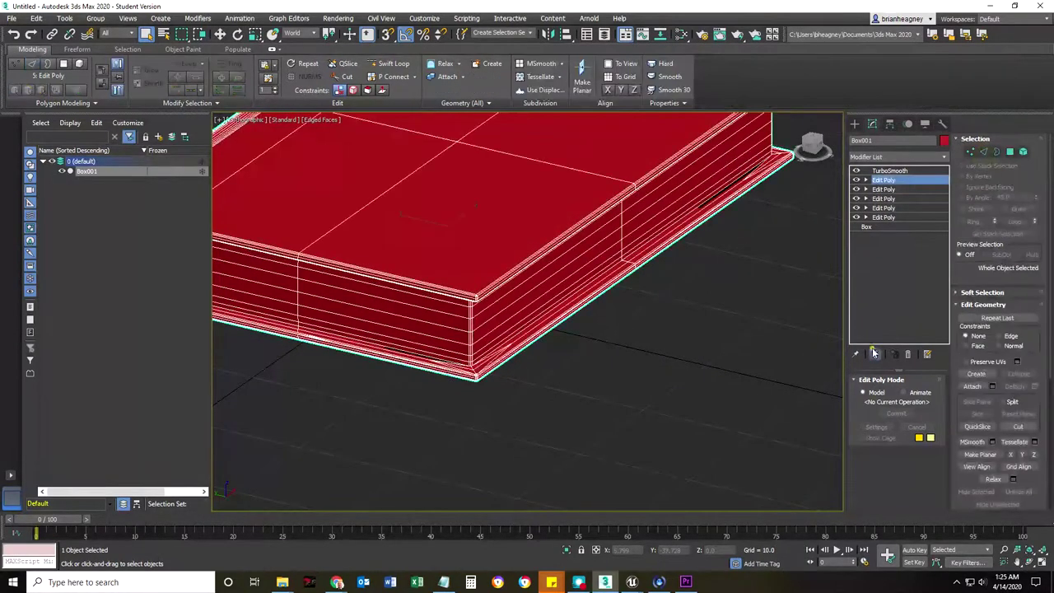
Step: Examine the chamfered page block corner under TurboSmooth, with and without the edge overlay
alt+middle_drag(545, 403, 521, 411)
scroll(388, 380, up, 5)
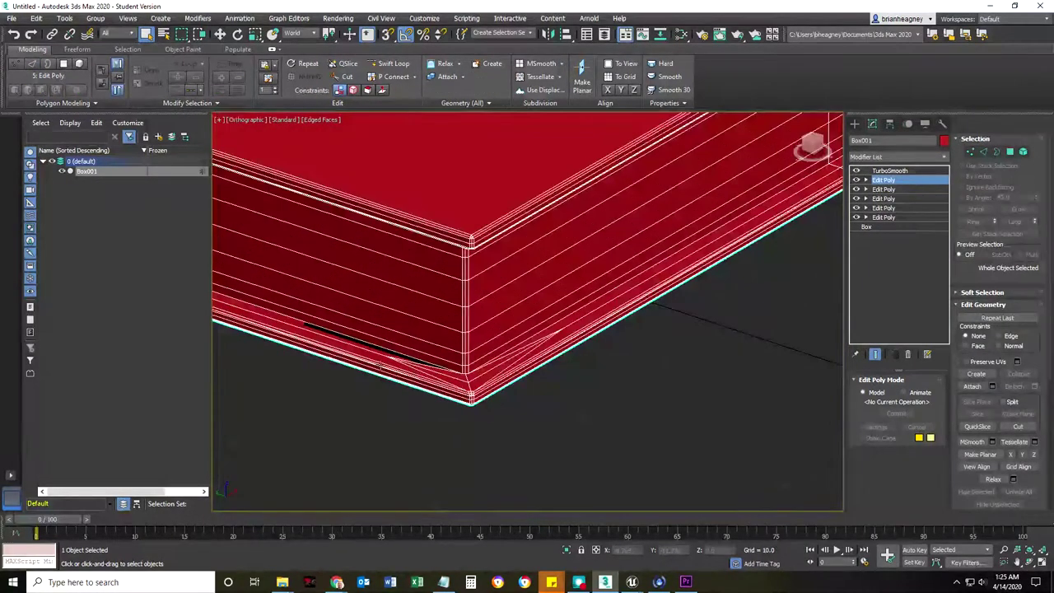
scroll(441, 423, down, 5)
middle_drag(441, 422, 486, 391)
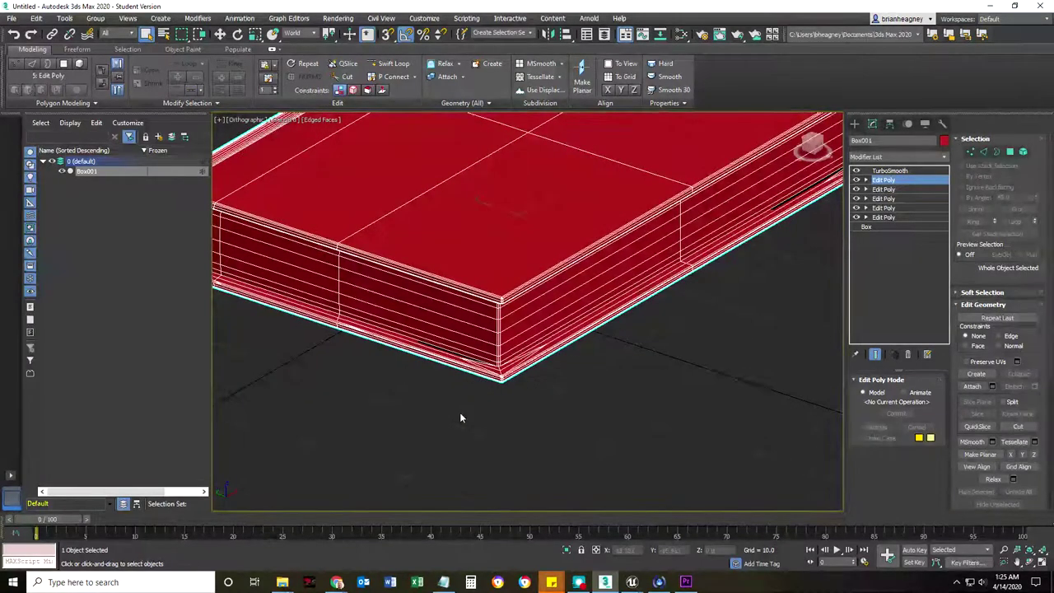
key(F4)
scroll(493, 338, up, 4)
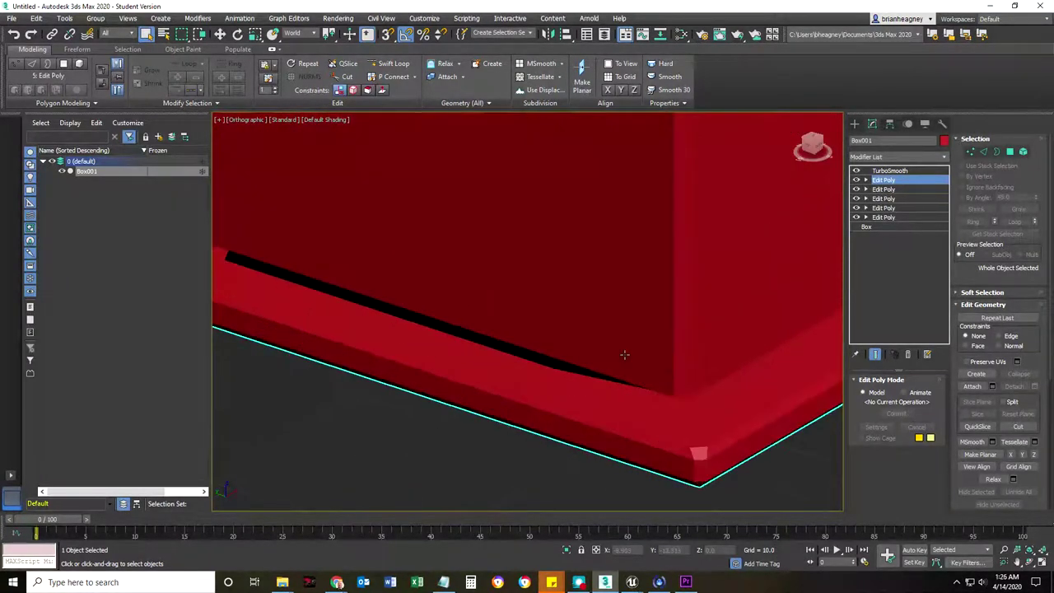
scroll(329, 328, down, 3)
Step: Toggle the TurboSmooth and upper Edit Poly modifiers off and on to compare their effect on the page block corner
click(898, 170)
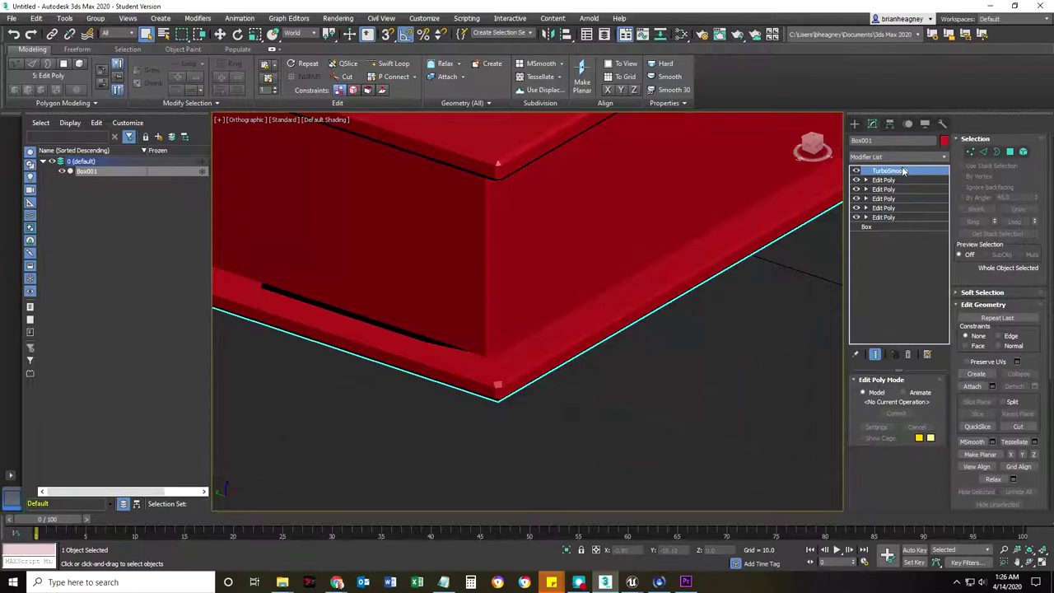
middle_drag(374, 353, 420, 357)
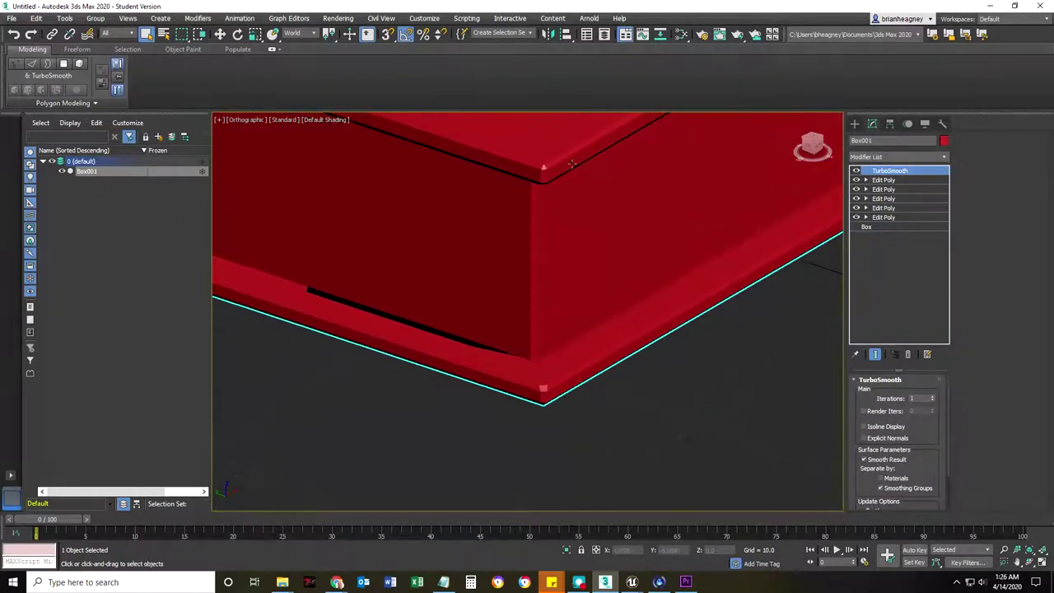
click(856, 180)
click(856, 190)
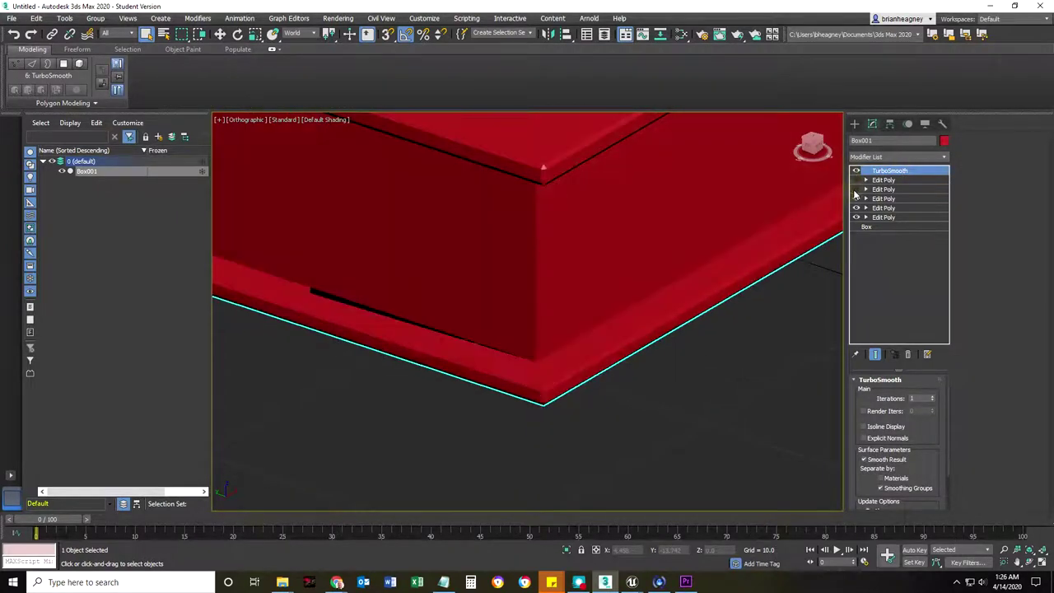
click(857, 170)
click(857, 171)
click(858, 170)
click(857, 170)
click(858, 171)
click(857, 171)
click(856, 198)
click(856, 199)
click(856, 190)
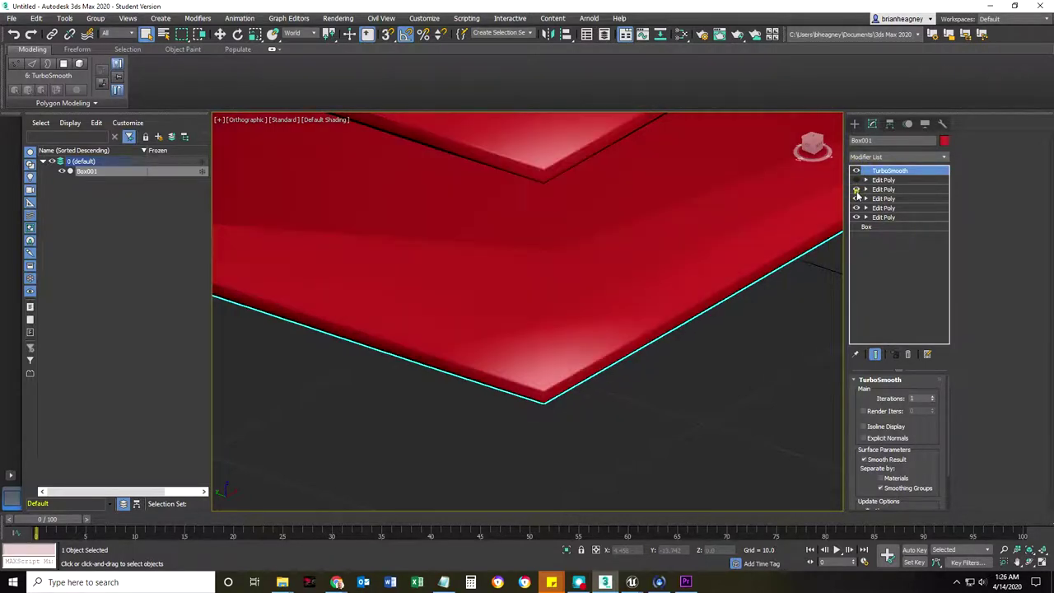
click(861, 179)
click(857, 179)
click(880, 171)
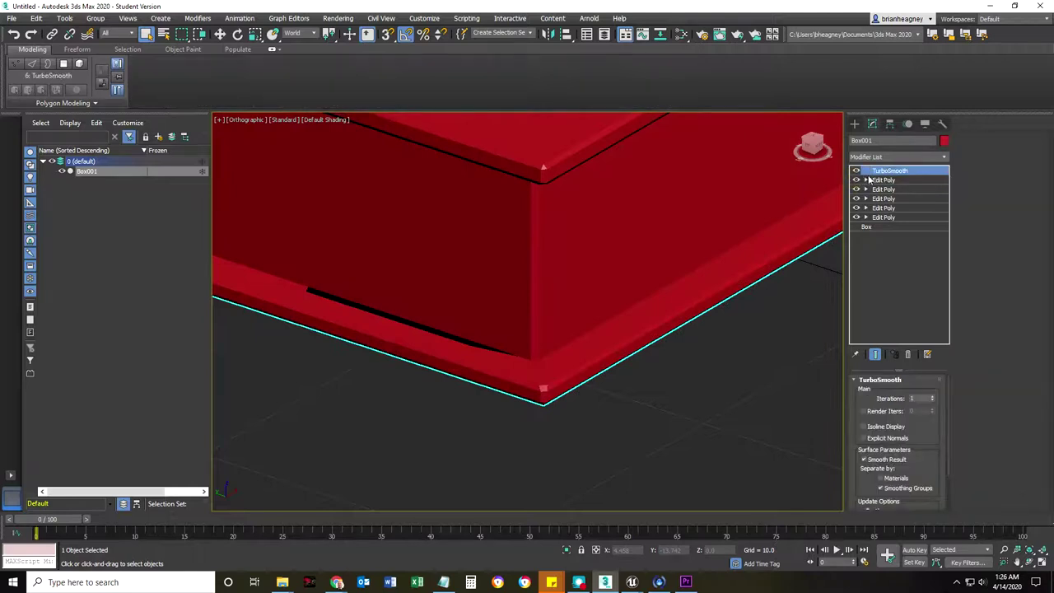
alt+middle_drag(402, 365, 393, 424)
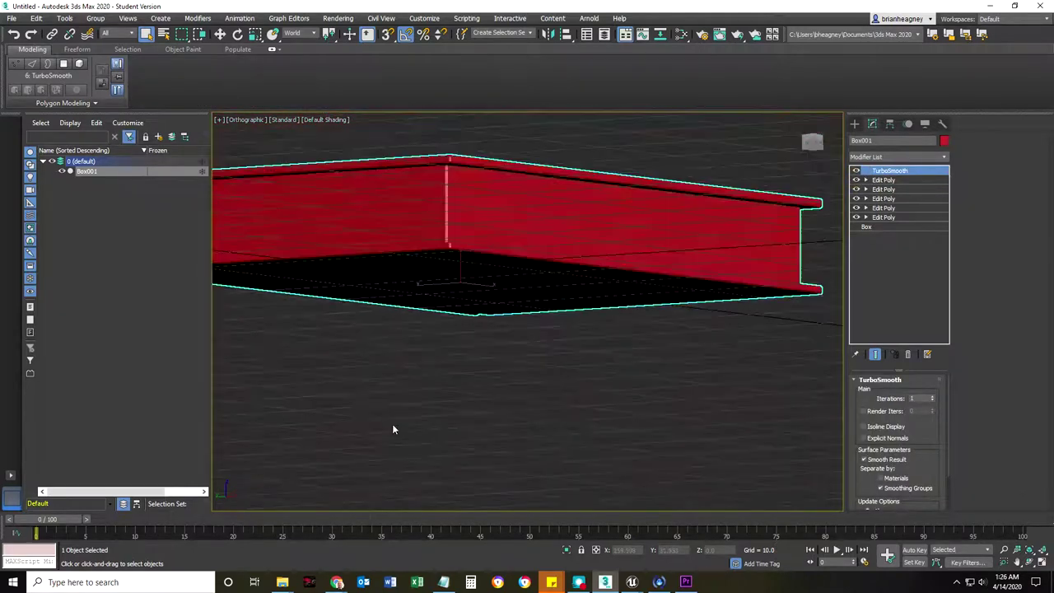
Step: Examine the smoothed book as a whole and its front spine corner up close
scroll(393, 426, down, 3)
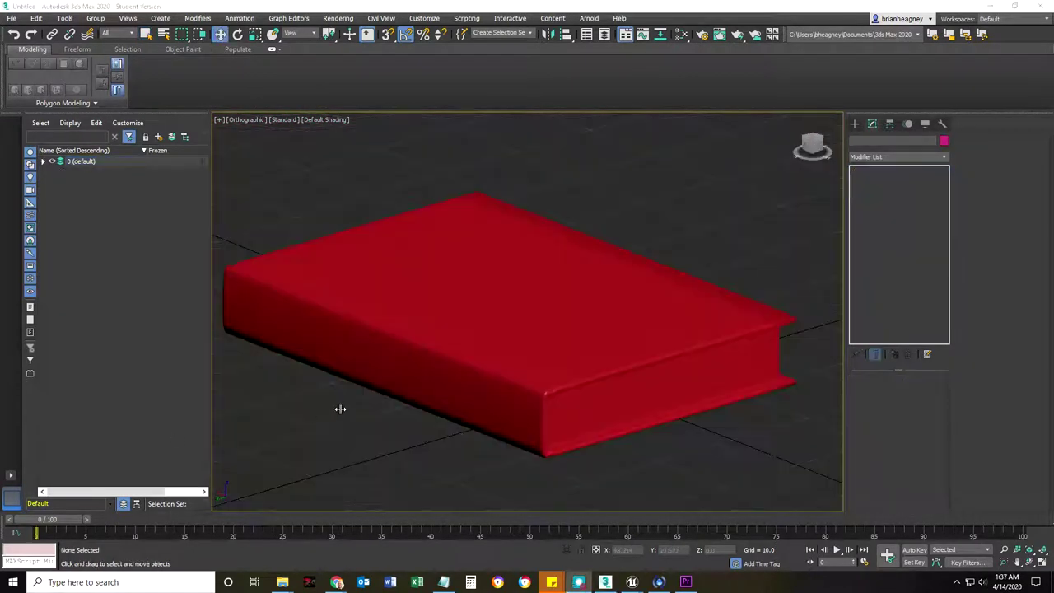
middle_drag(329, 431, 353, 400)
click(428, 346)
click(807, 343)
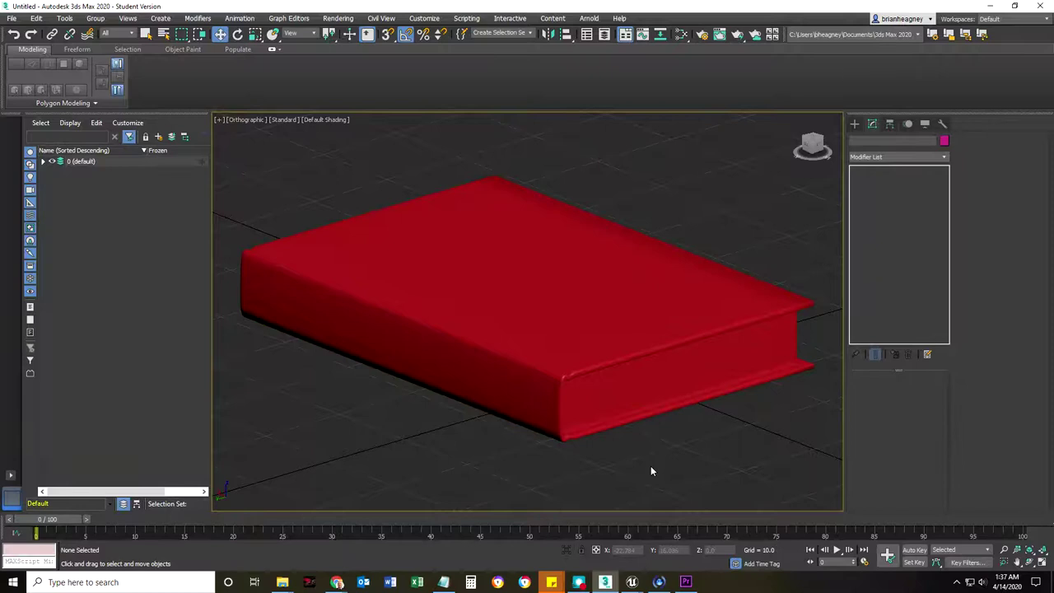
mouse_move(650, 469)
middle_down()
mouse_move(633, 445)
mouse_move(638, 454)
middle_up()
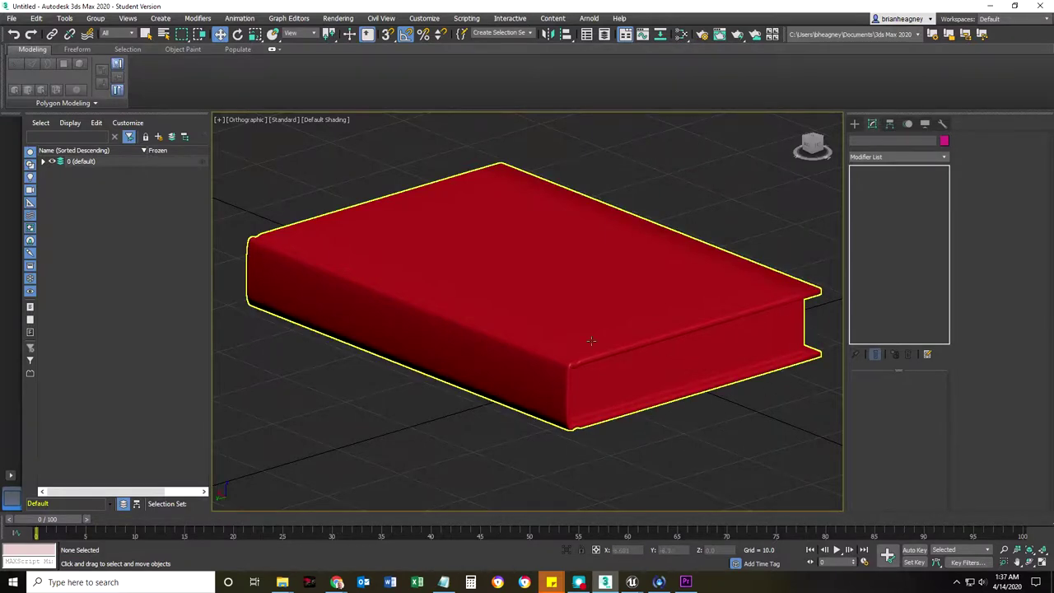
scroll(582, 414, up, 10)
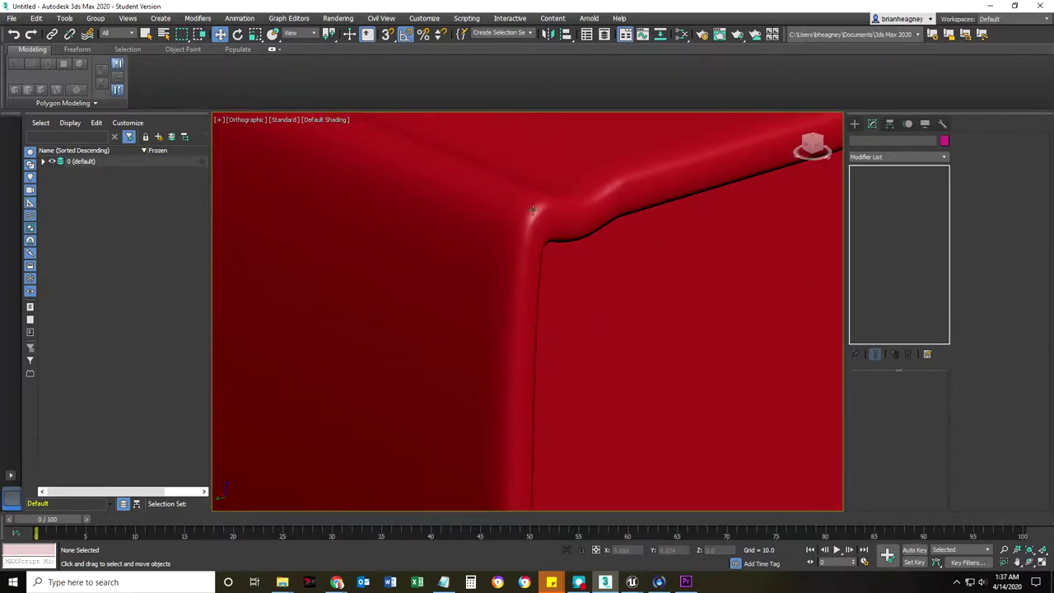
scroll(569, 239, down, 3)
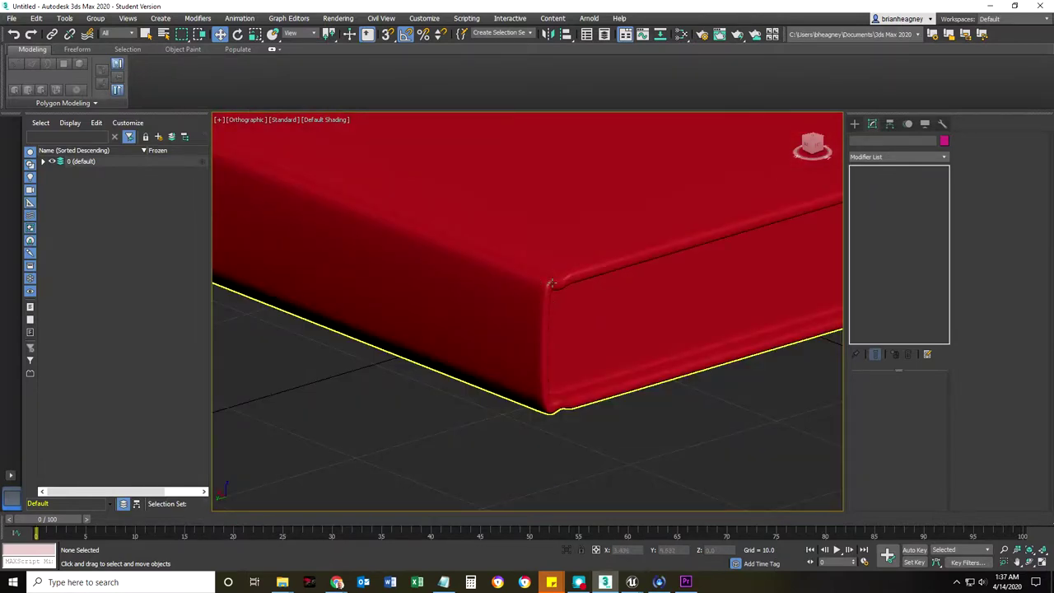
scroll(561, 270, down, 5)
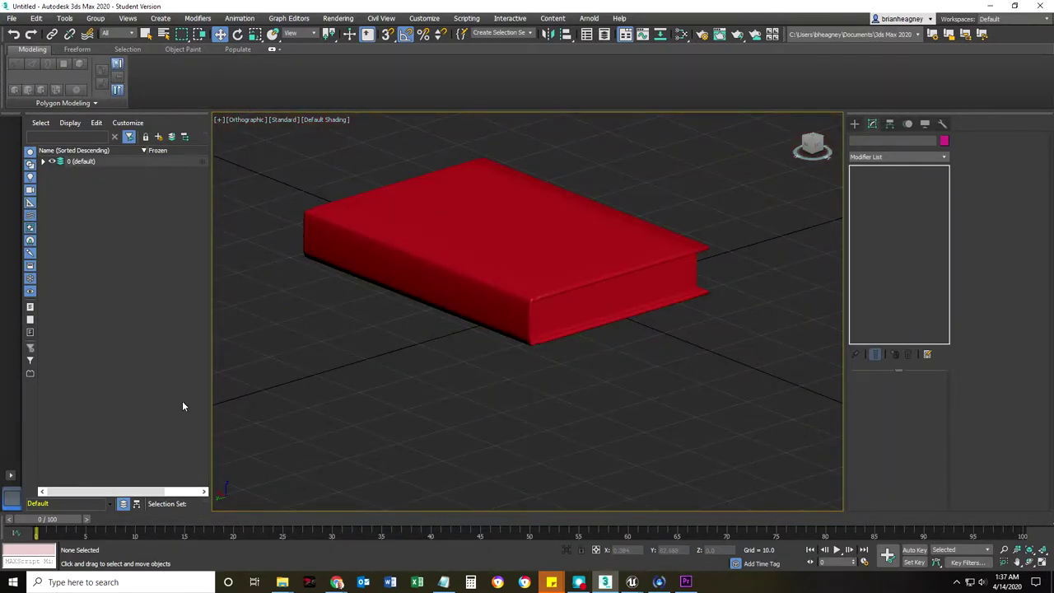